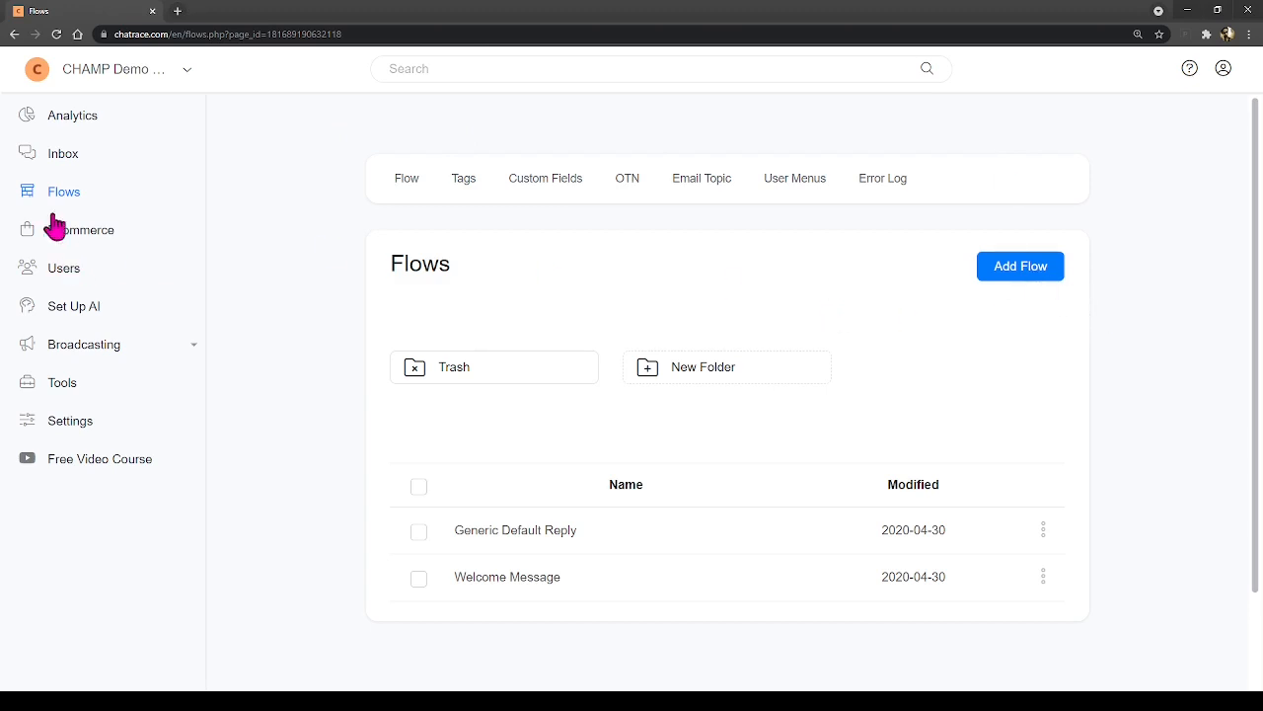
- Create a new flow named 'Get info' and arrange its starting nodes on the canvas
click(1054, 286)
click(588, 153)
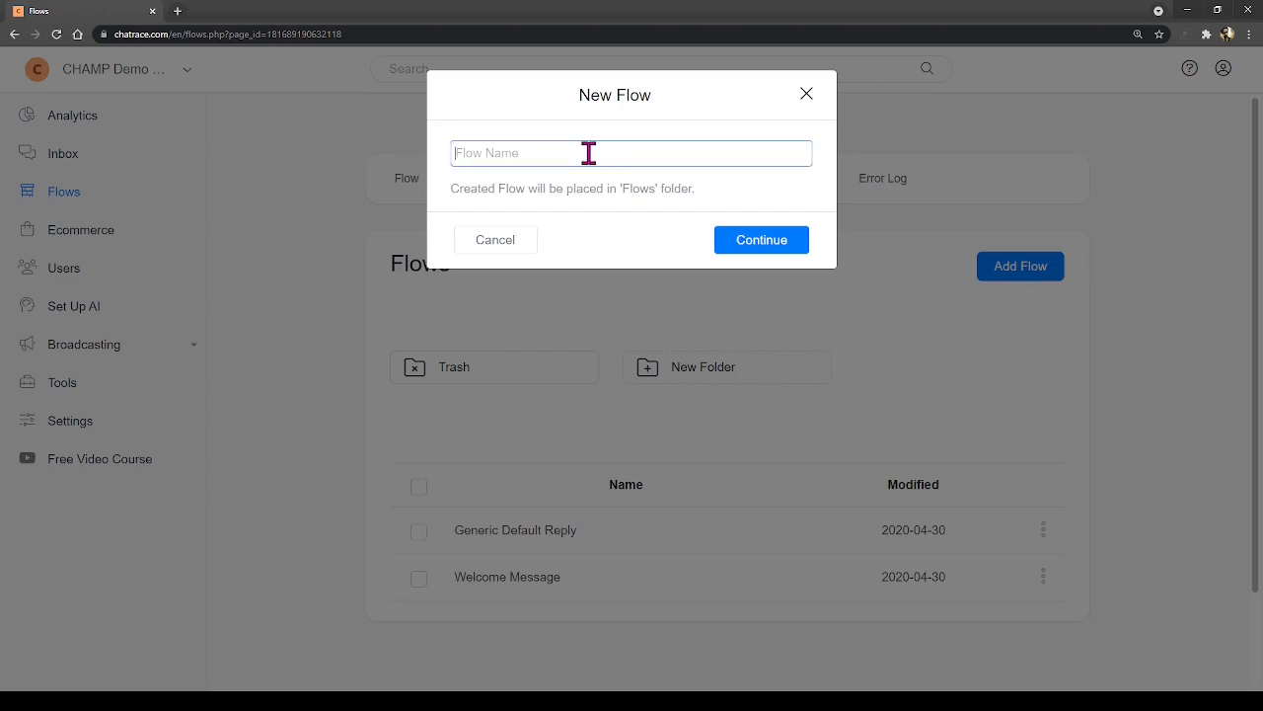
text(Get info)
click(745, 247)
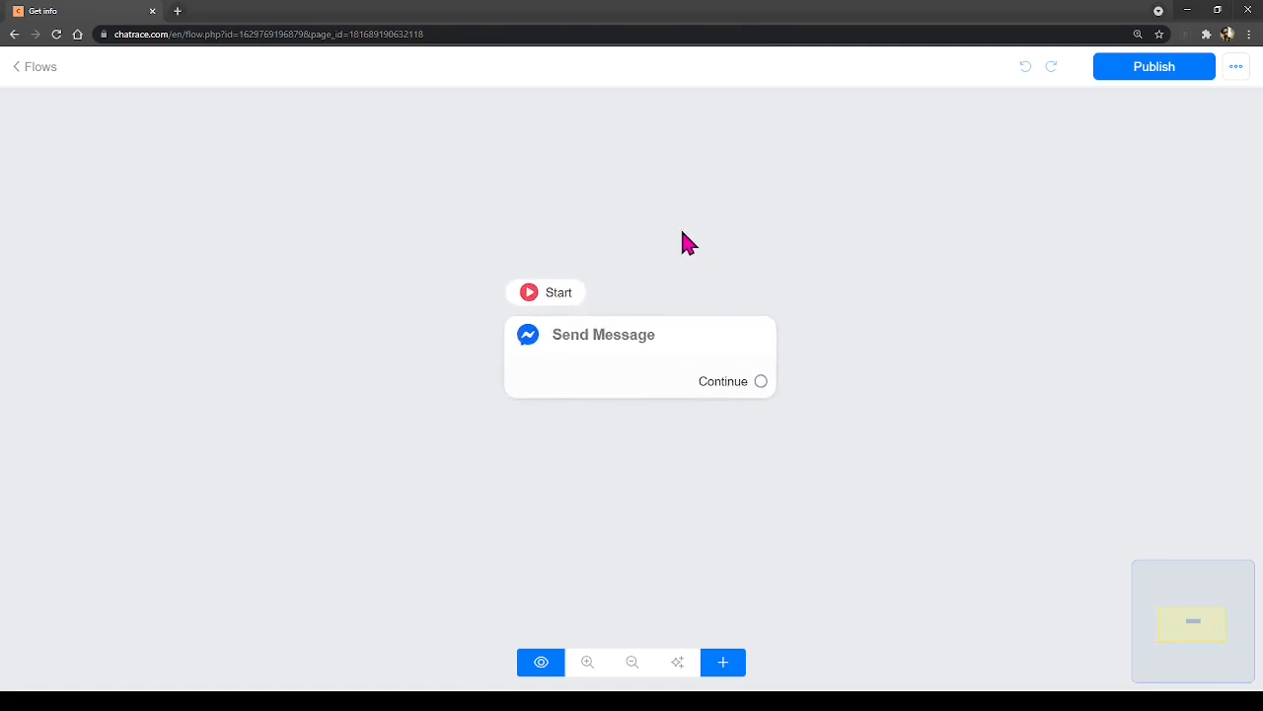
drag(682, 223, 606, 204)
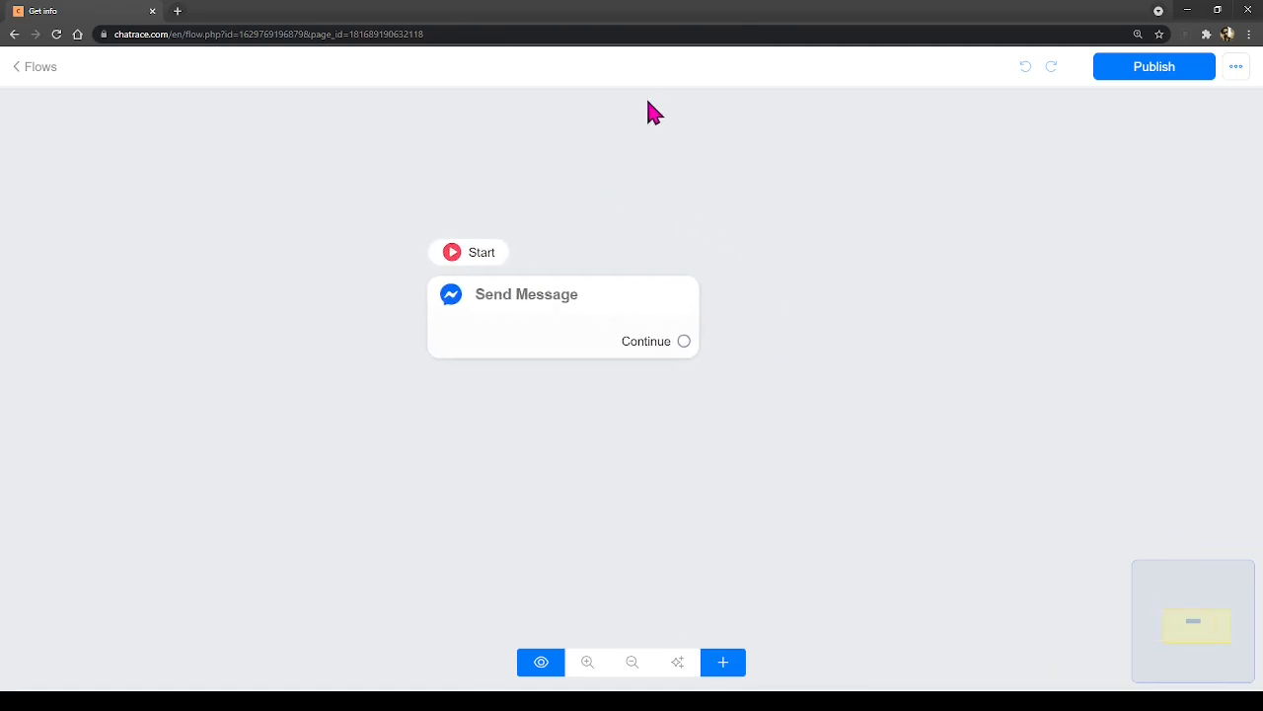
key(ctrl+minus)
key(ctrl+plus)
drag(620, 195, 468, 173)
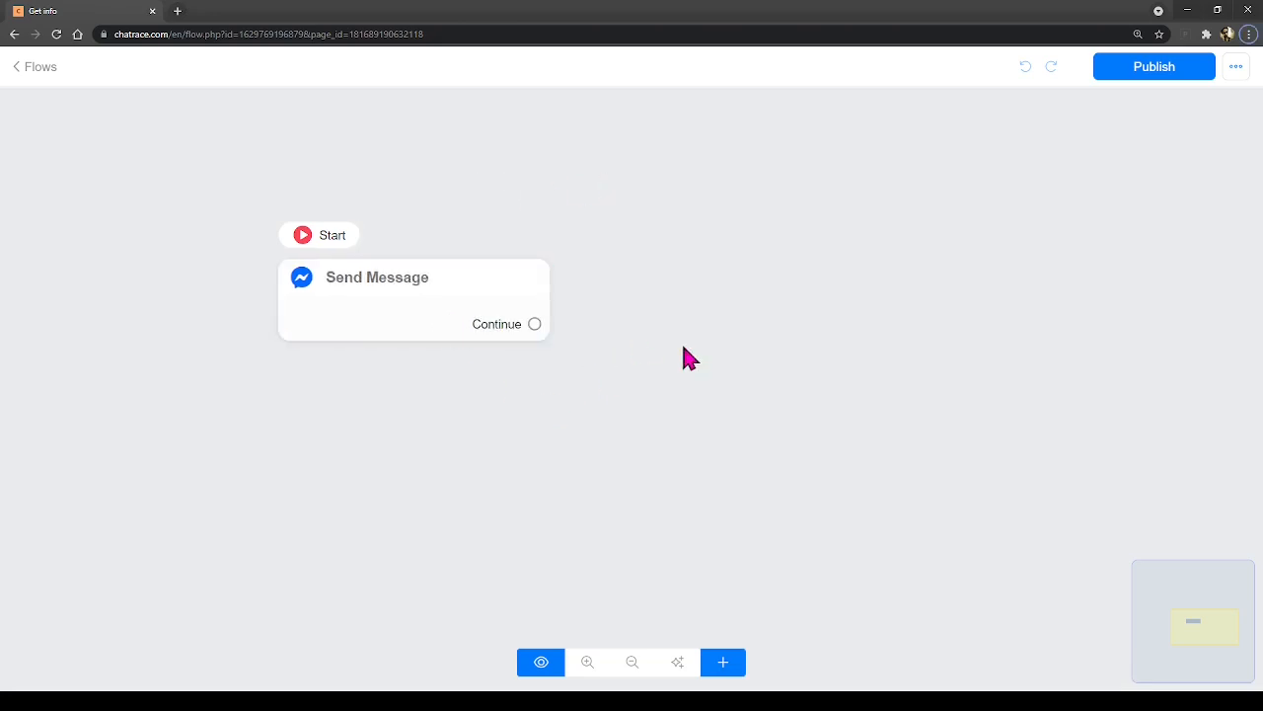
- Add a Get User Data question 'What's your Last name?' to the Send Message step
click(337, 314)
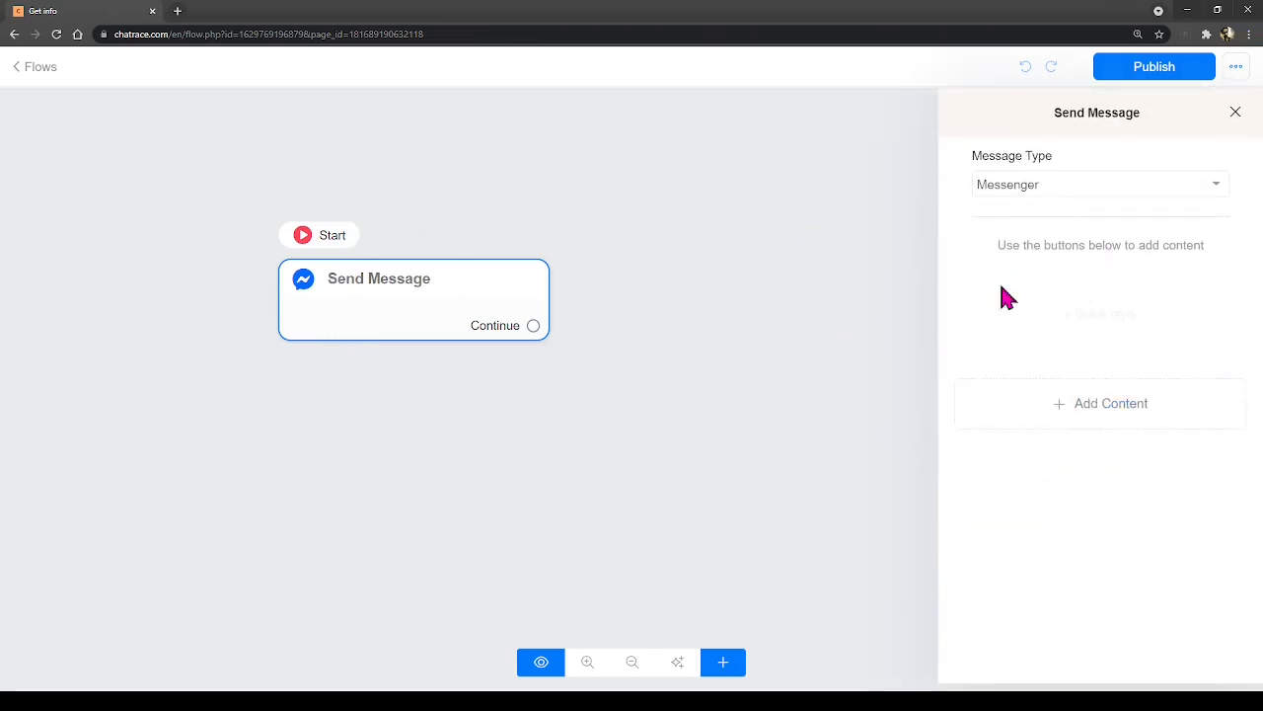
click(1103, 428)
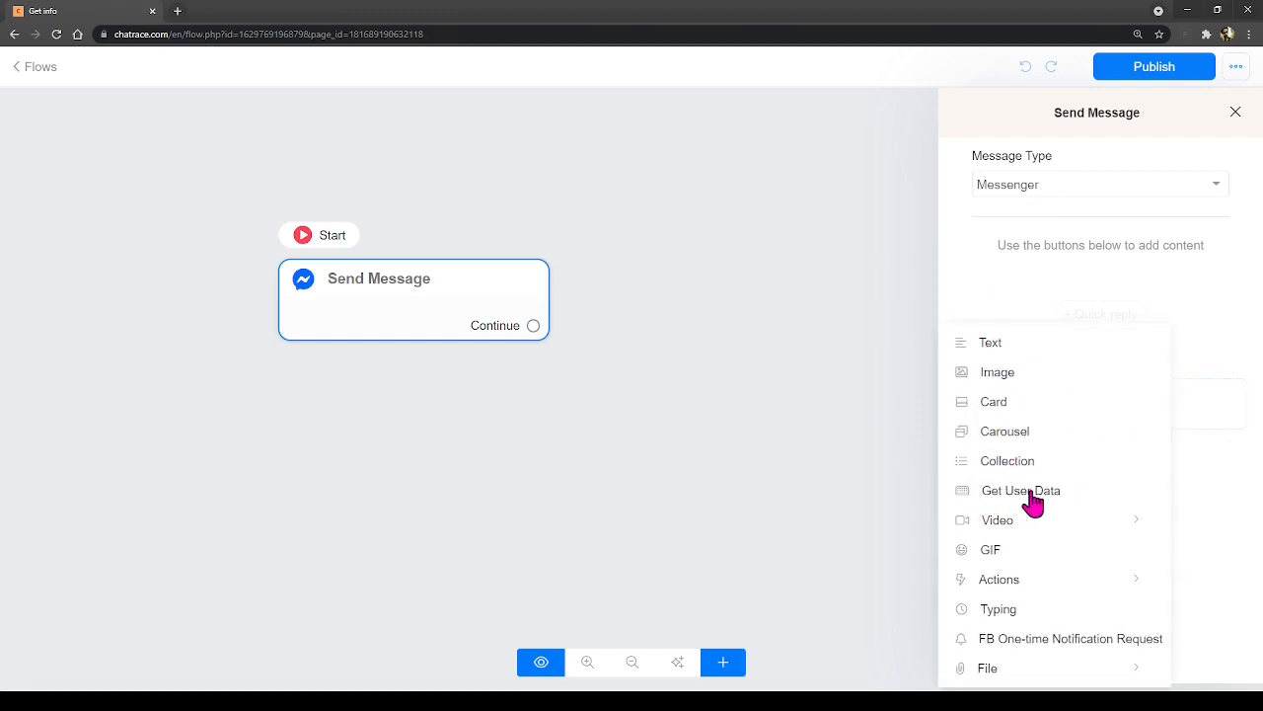
click(1032, 501)
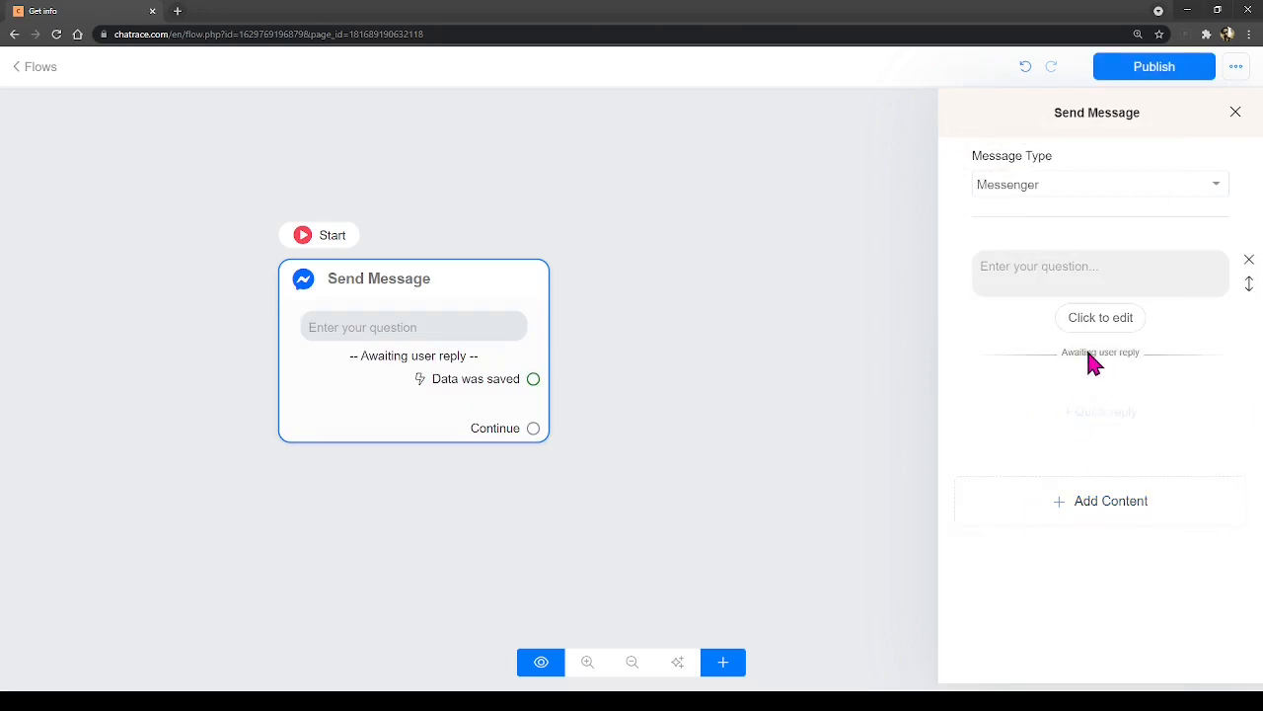
click(1038, 271)
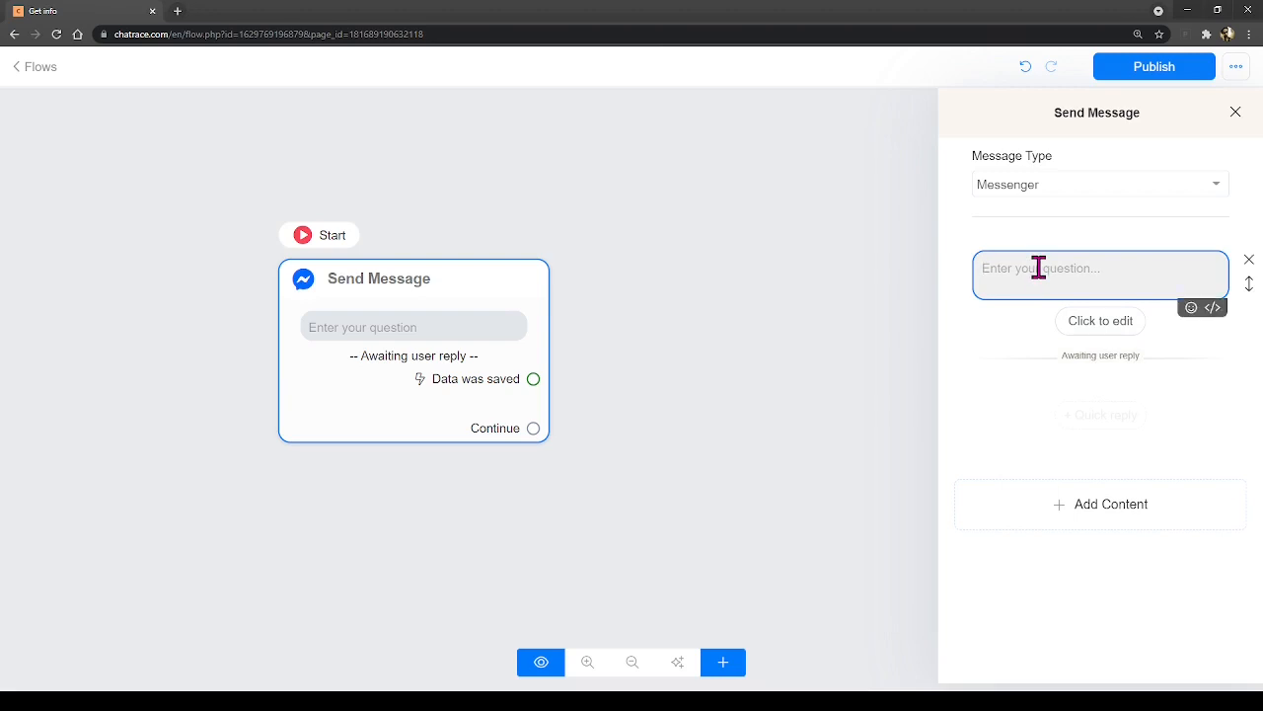
text(What)
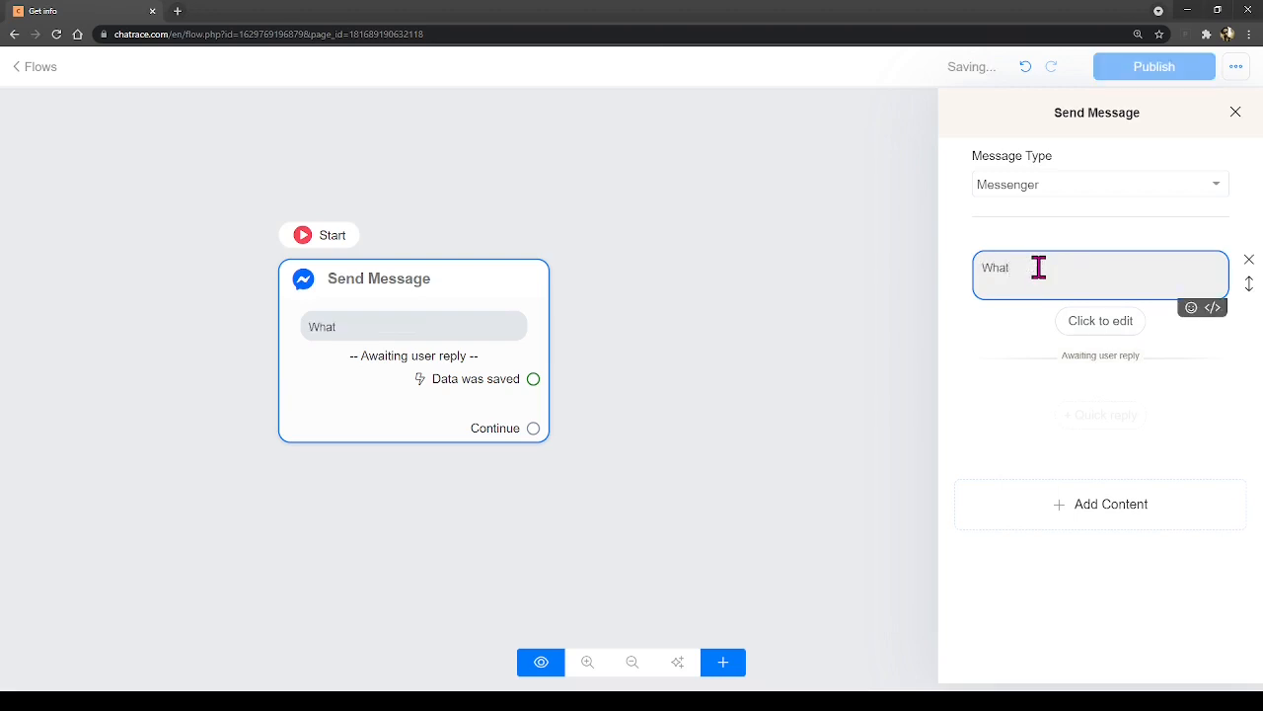
text('s your Last name?)
- Set the last-name question's reply type to Text, saved to the Last Name custom field
click(1110, 333)
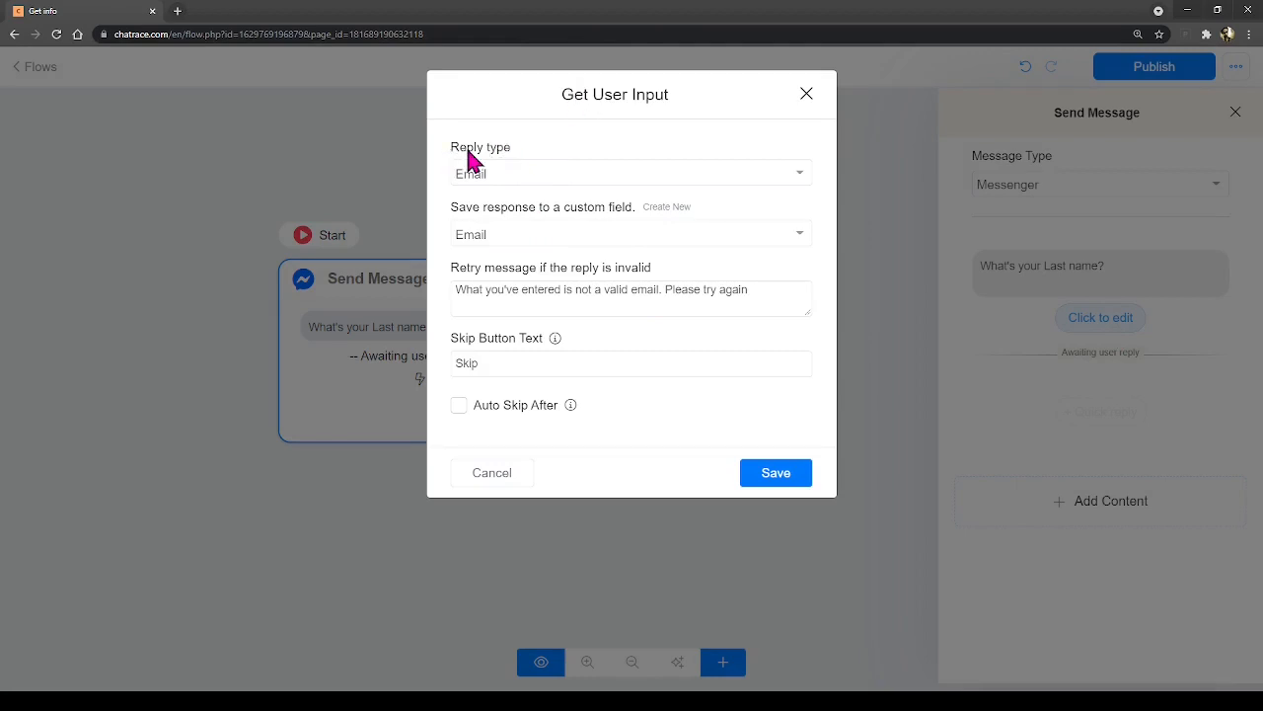
click(528, 177)
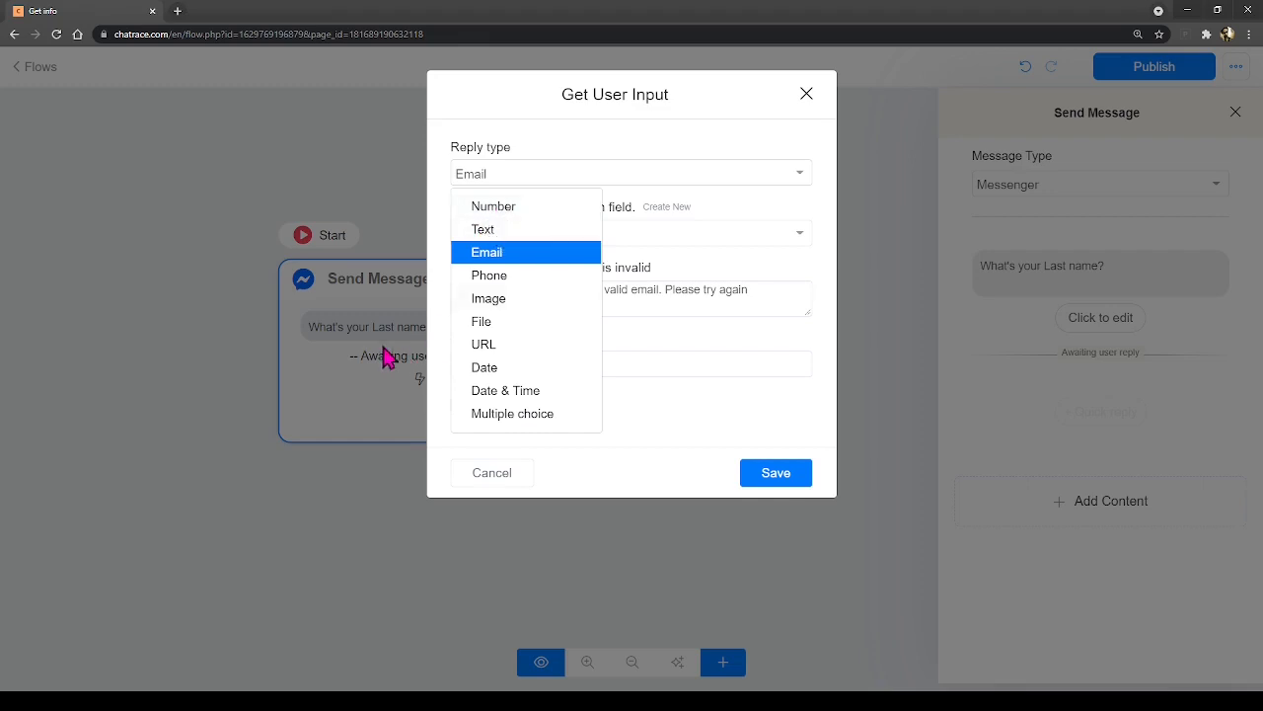
click(480, 230)
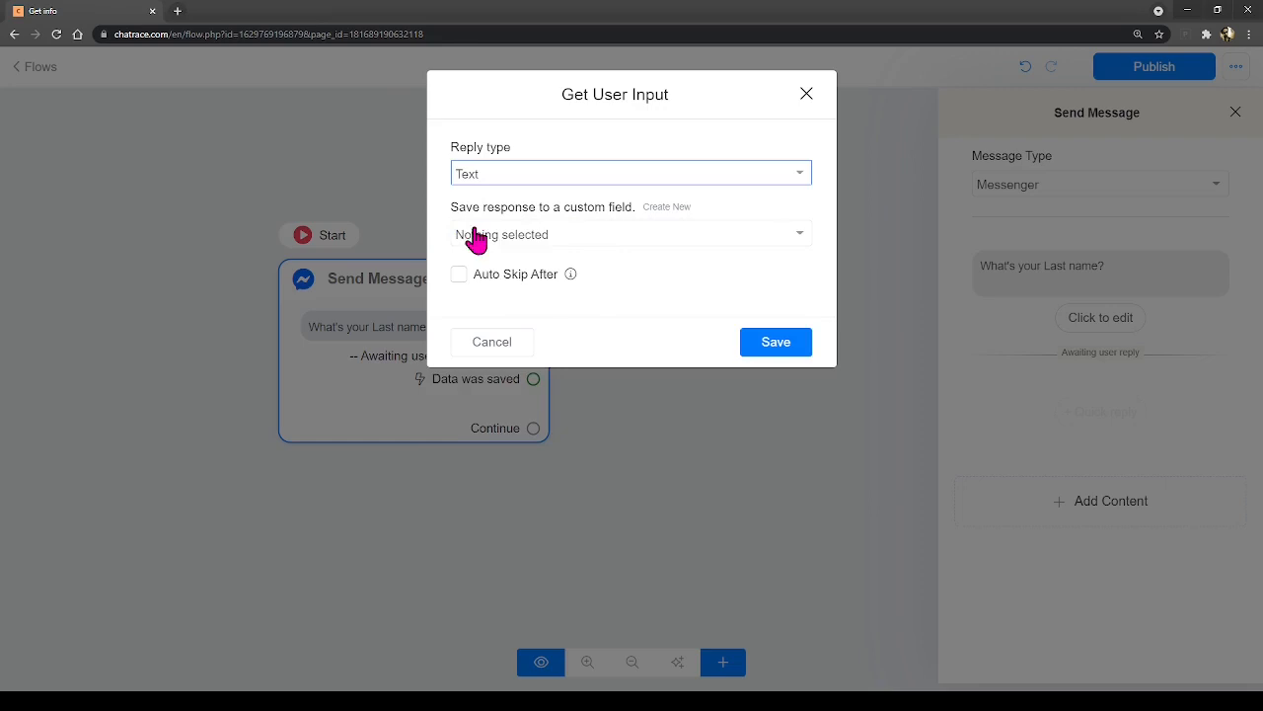
click(583, 239)
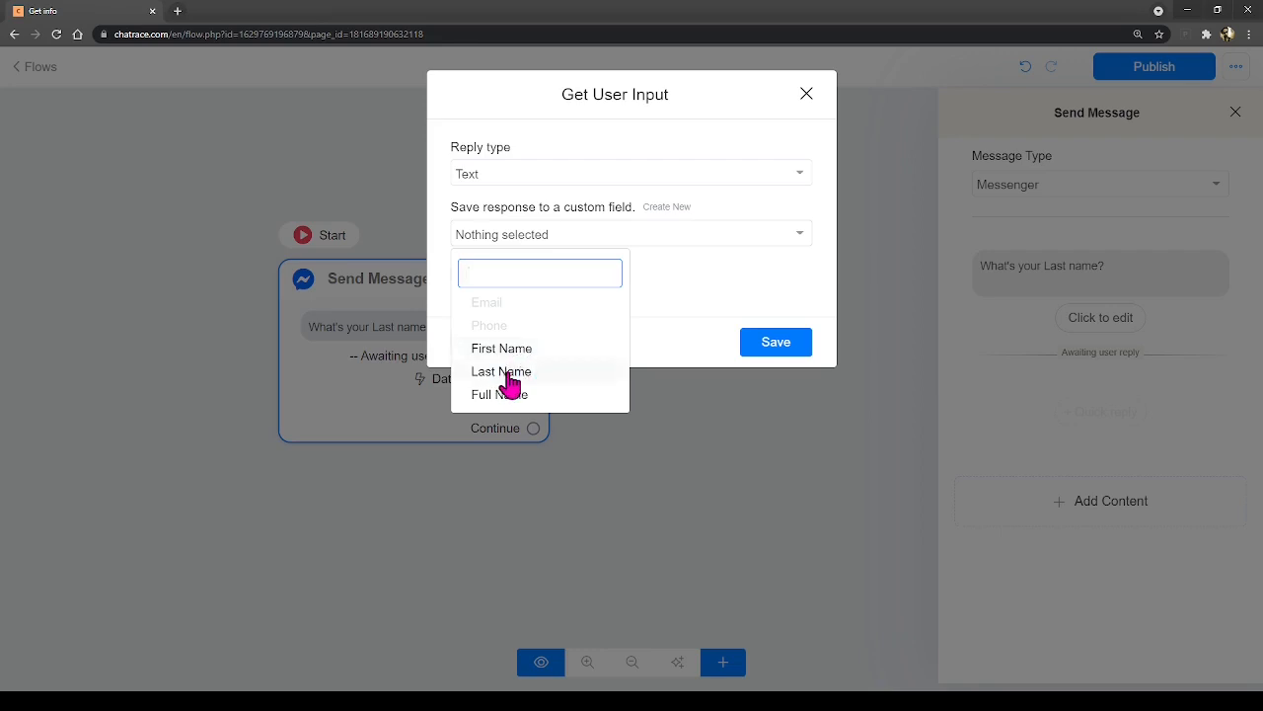
click(505, 373)
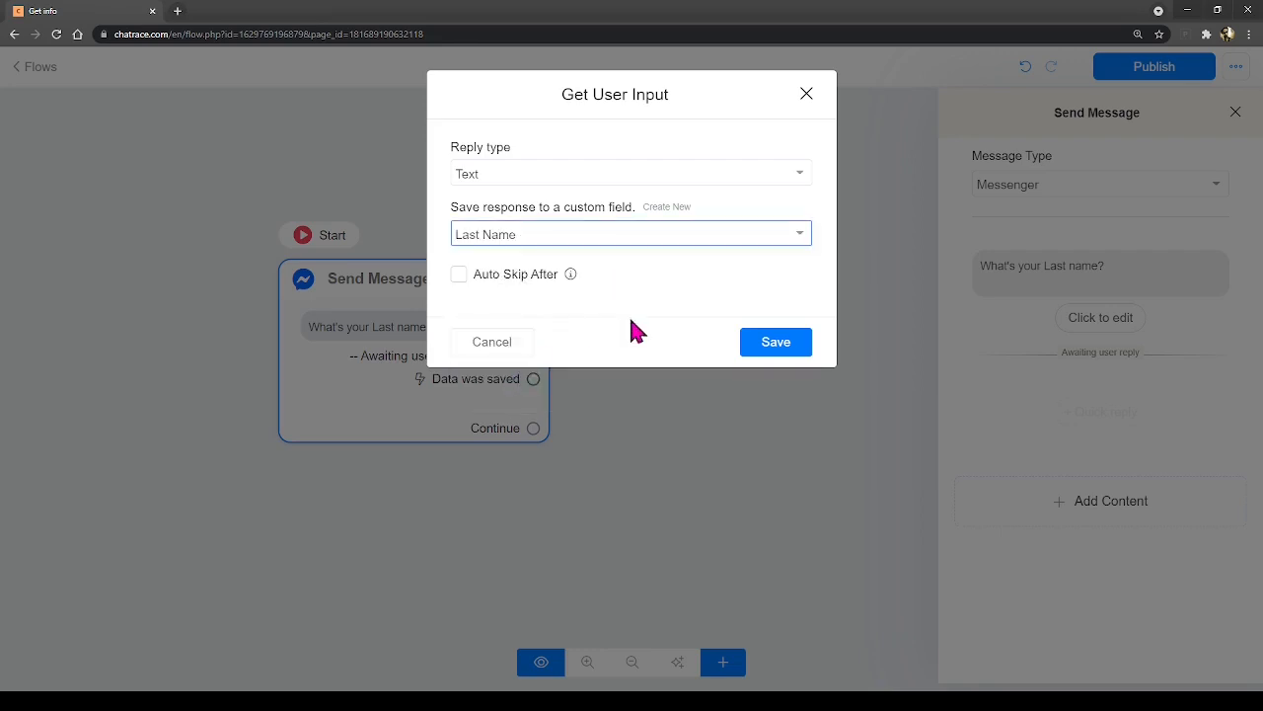
click(779, 345)
click(1051, 281)
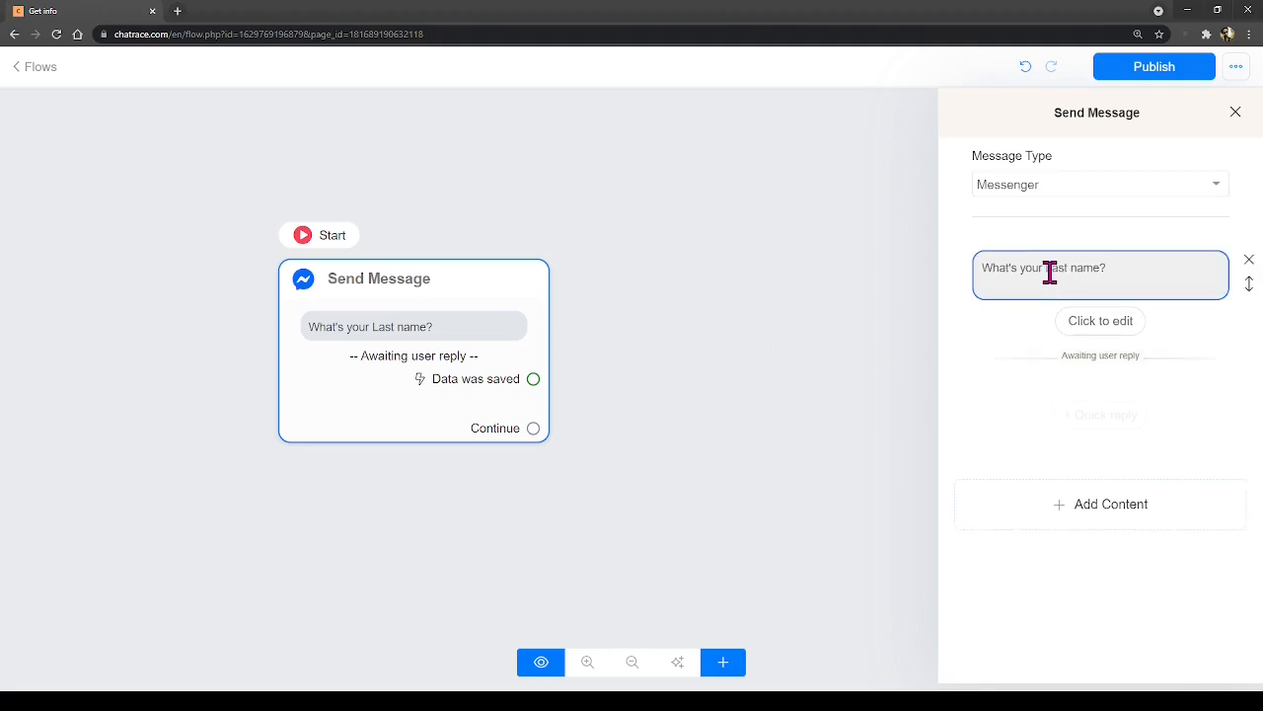
- Add a second Get User Data question 'Type your First Name' below the last-name question
click(1080, 505)
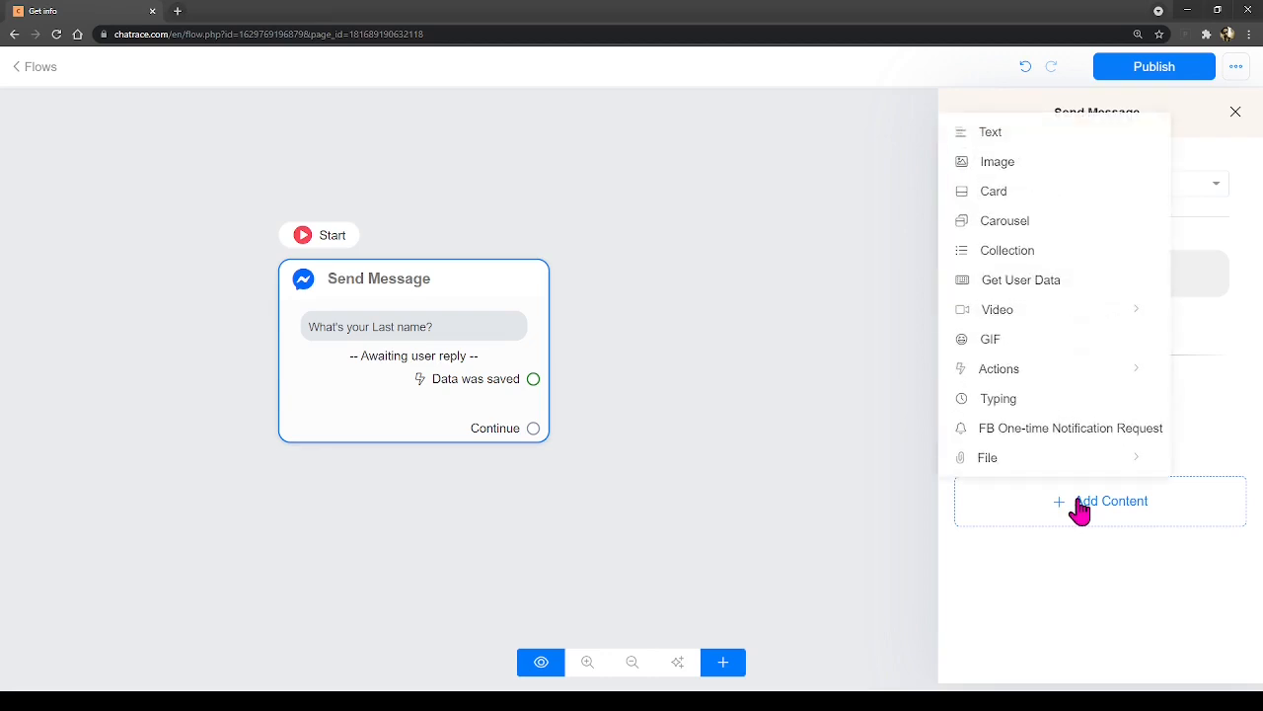
click(1077, 589)
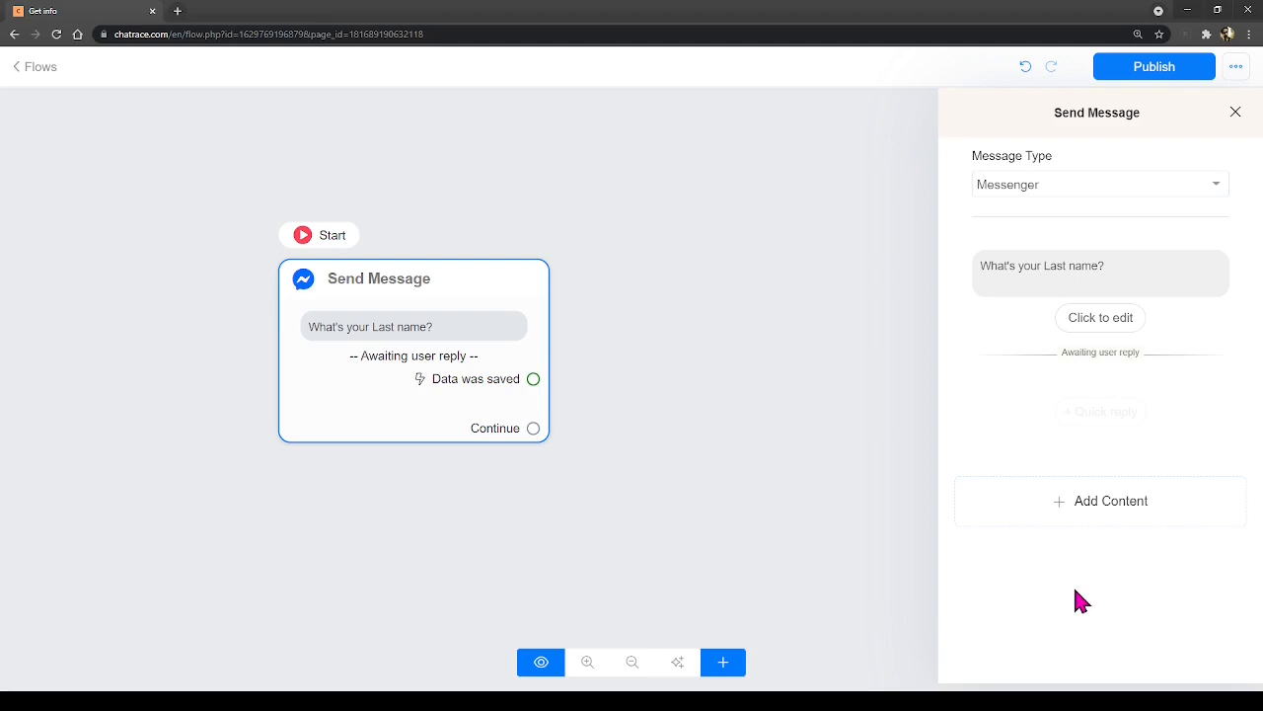
click(1073, 516)
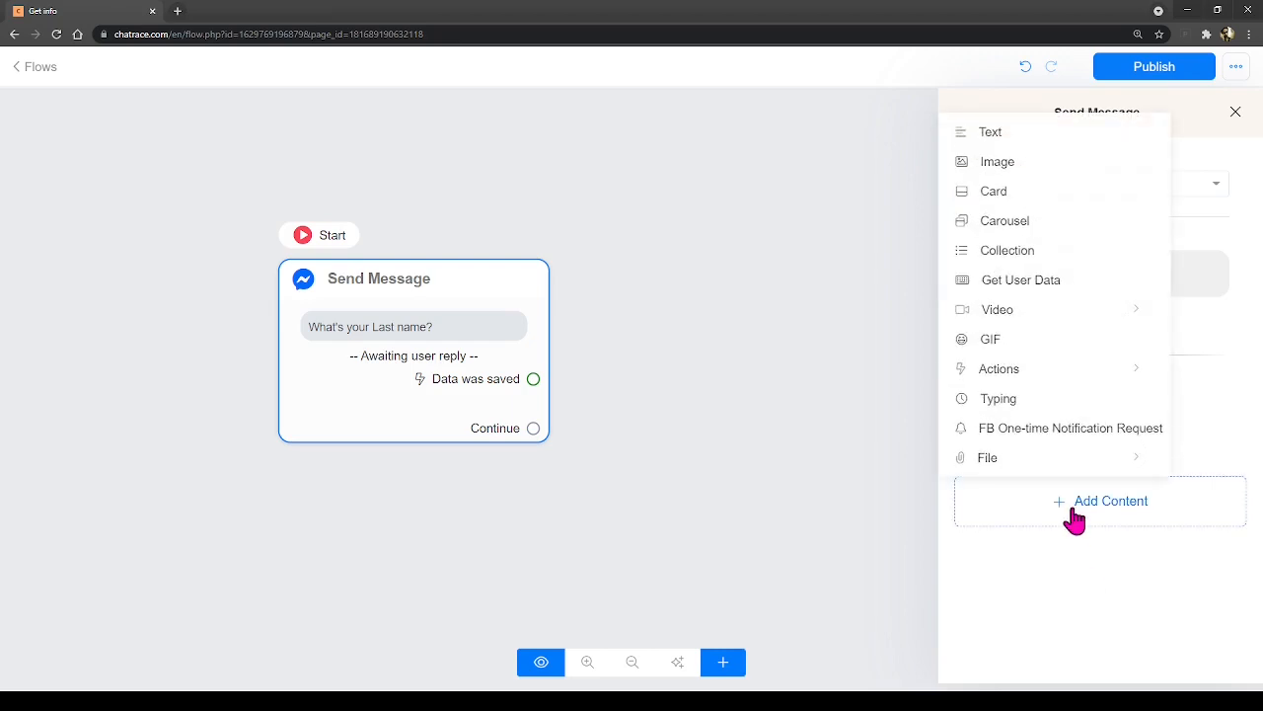
click(1008, 282)
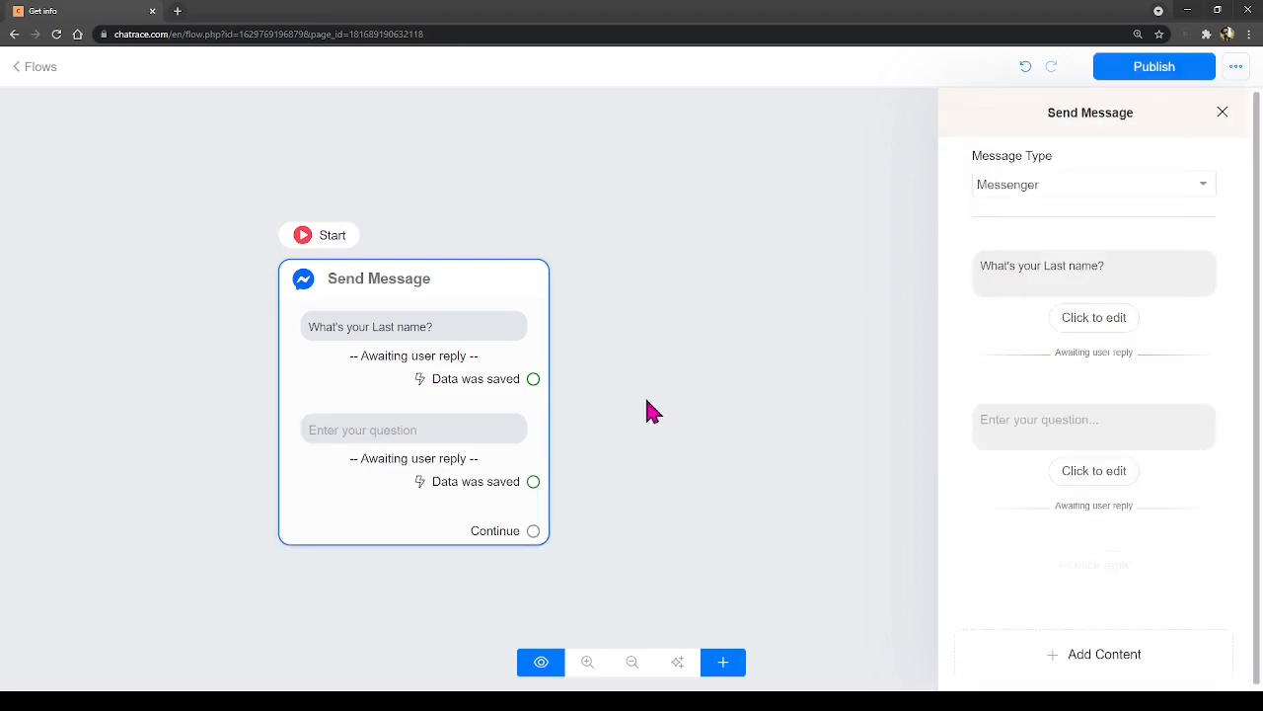
click(1027, 420)
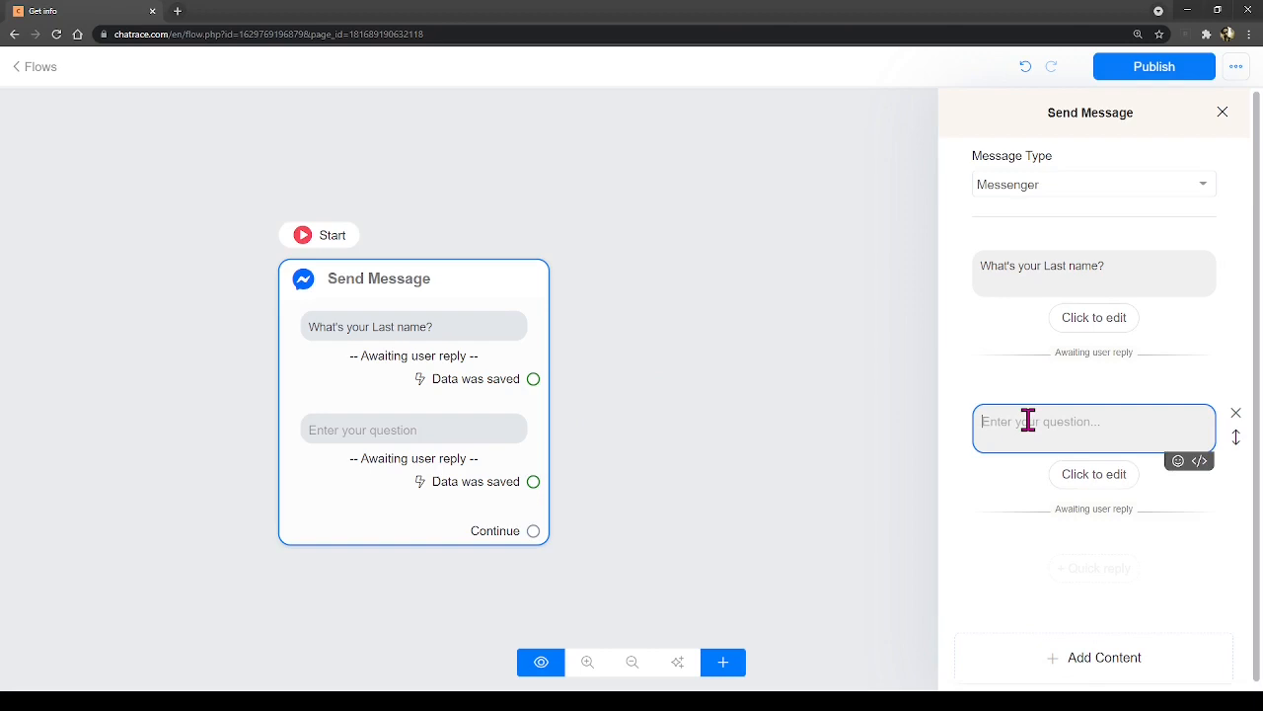
text(Type your Fir)
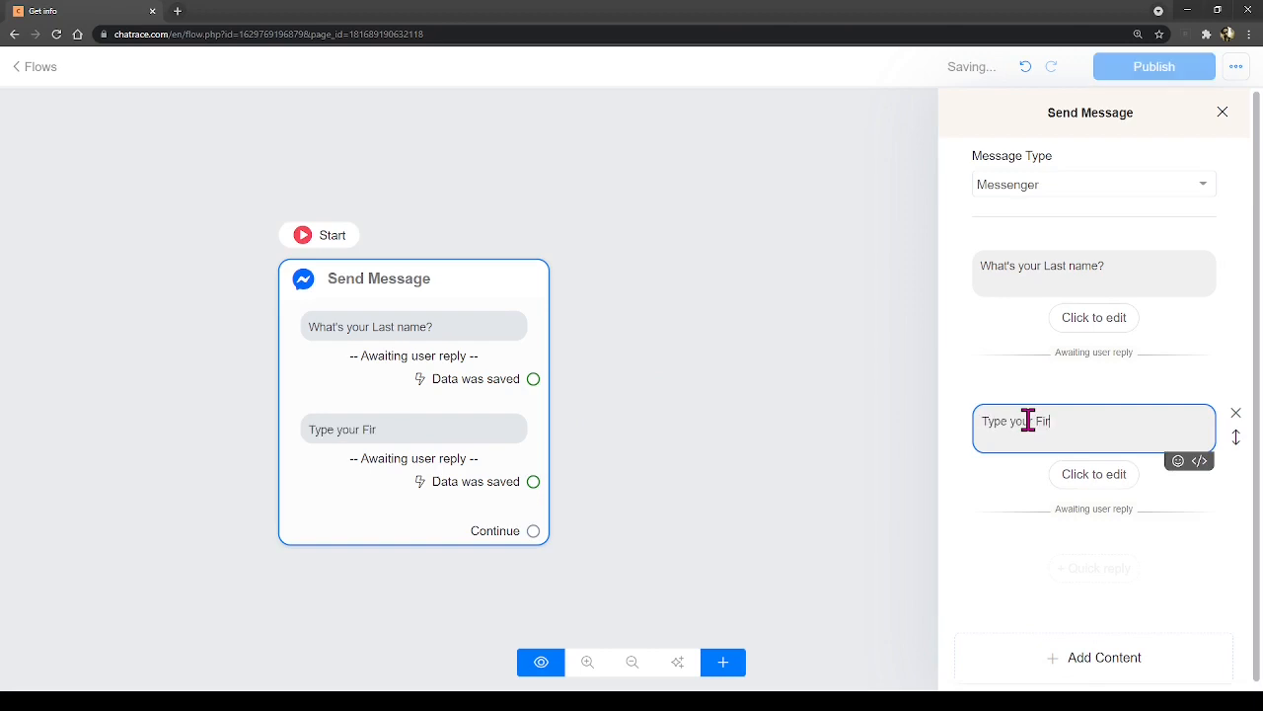
text(st Name:)
click(1036, 270)
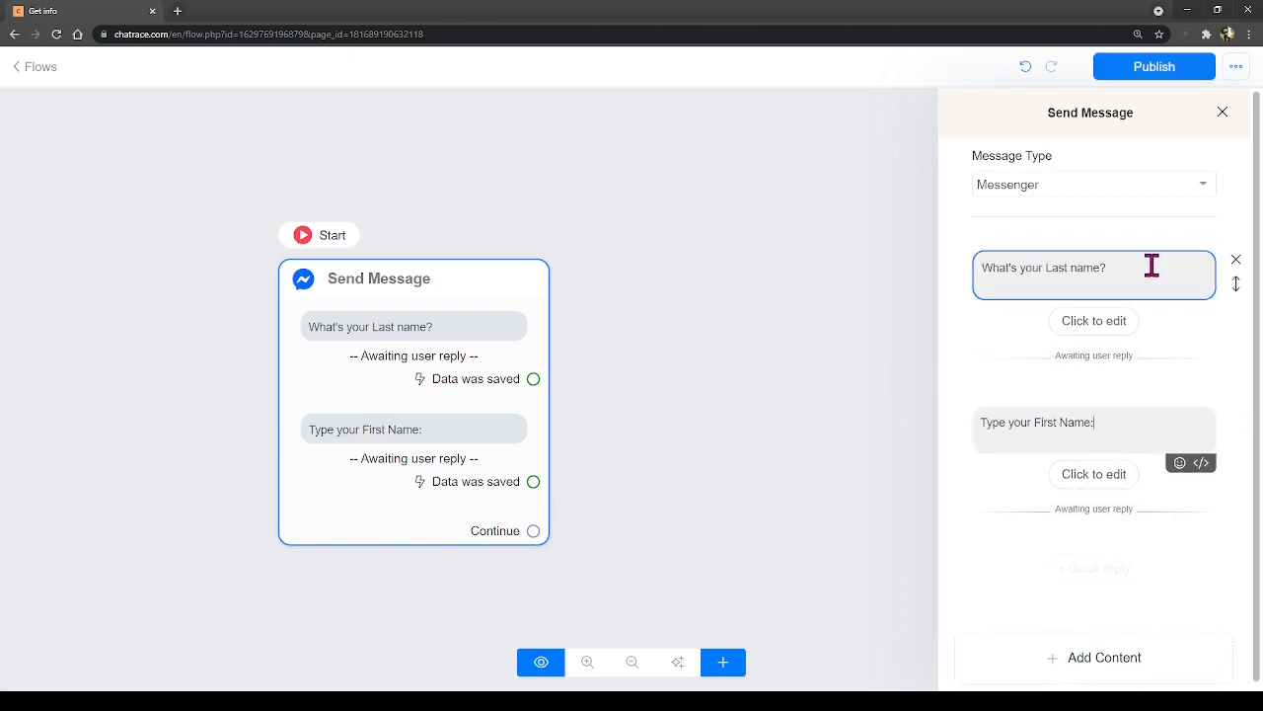
click(1122, 424)
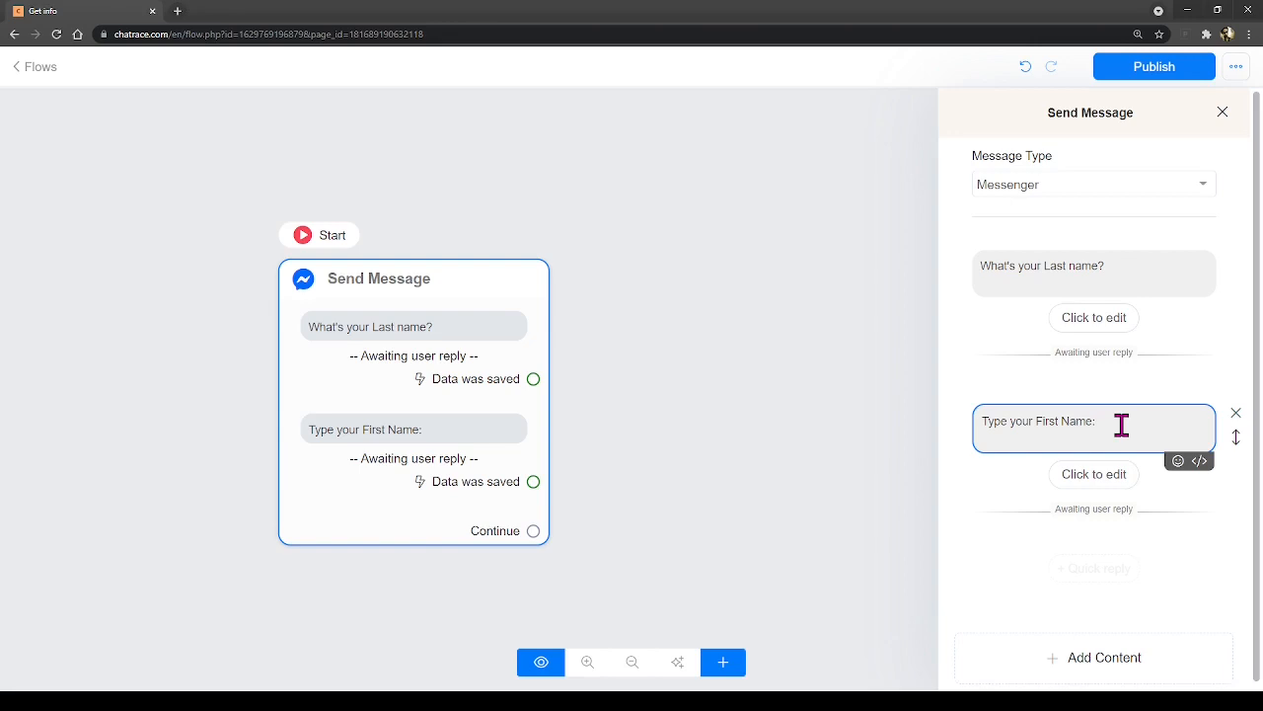
- Save the first-name answer as Text to the First Name field, then close the panel
click(1103, 478)
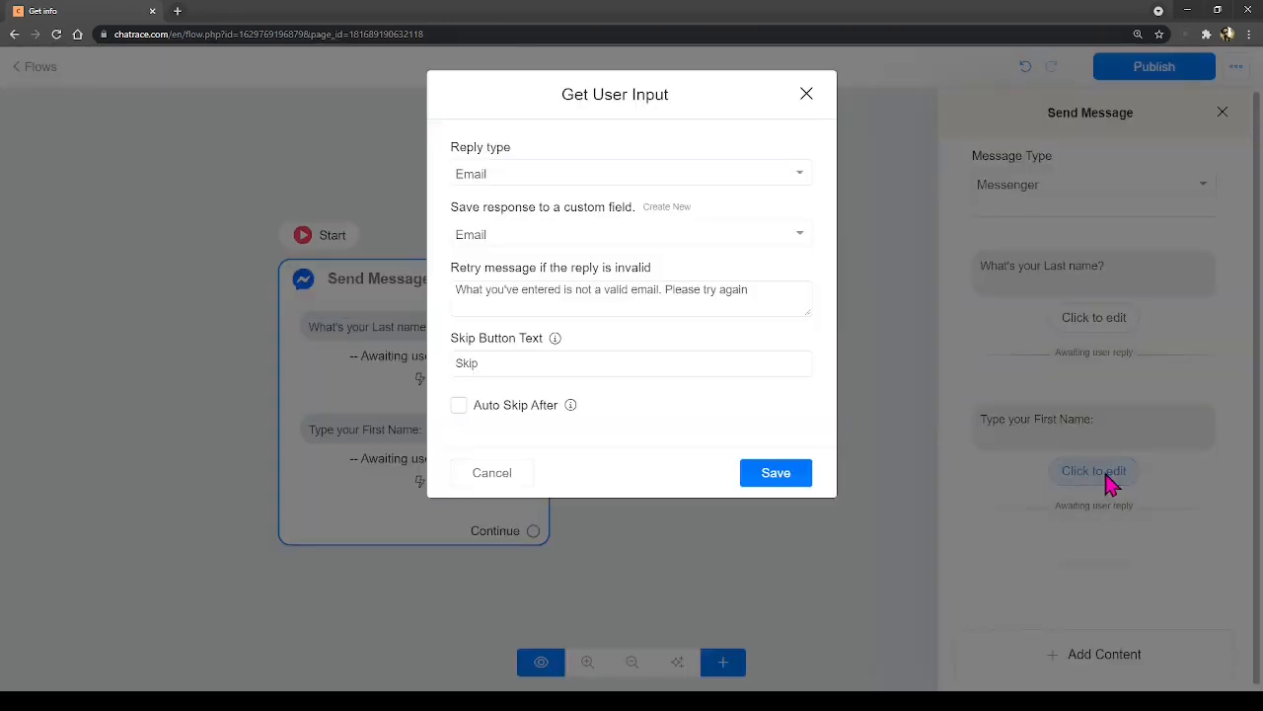
click(491, 178)
click(489, 226)
click(538, 239)
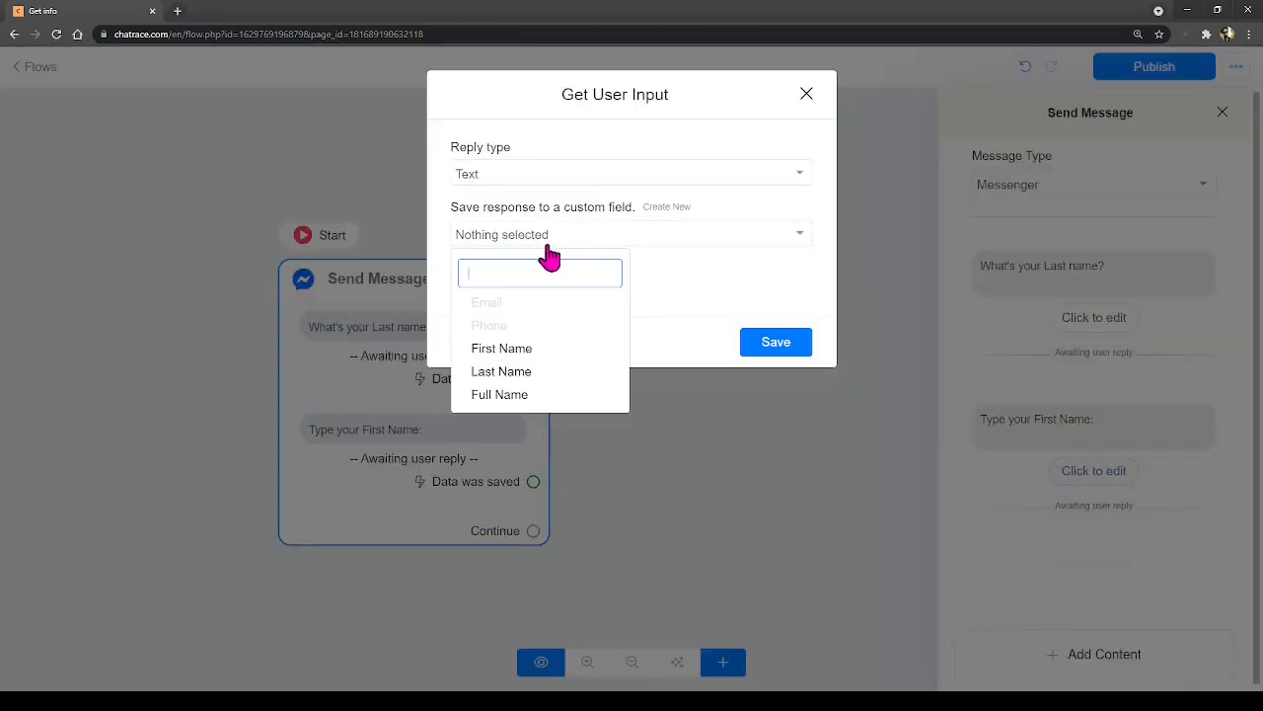
click(507, 349)
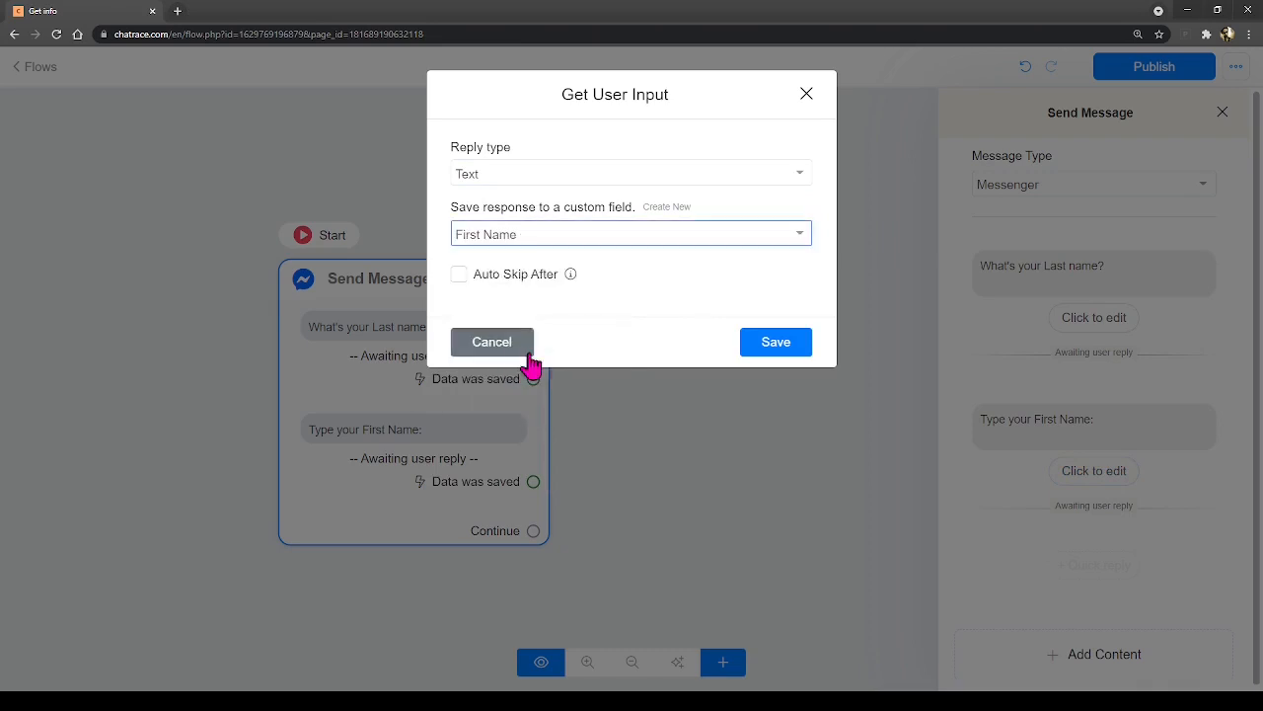
click(780, 348)
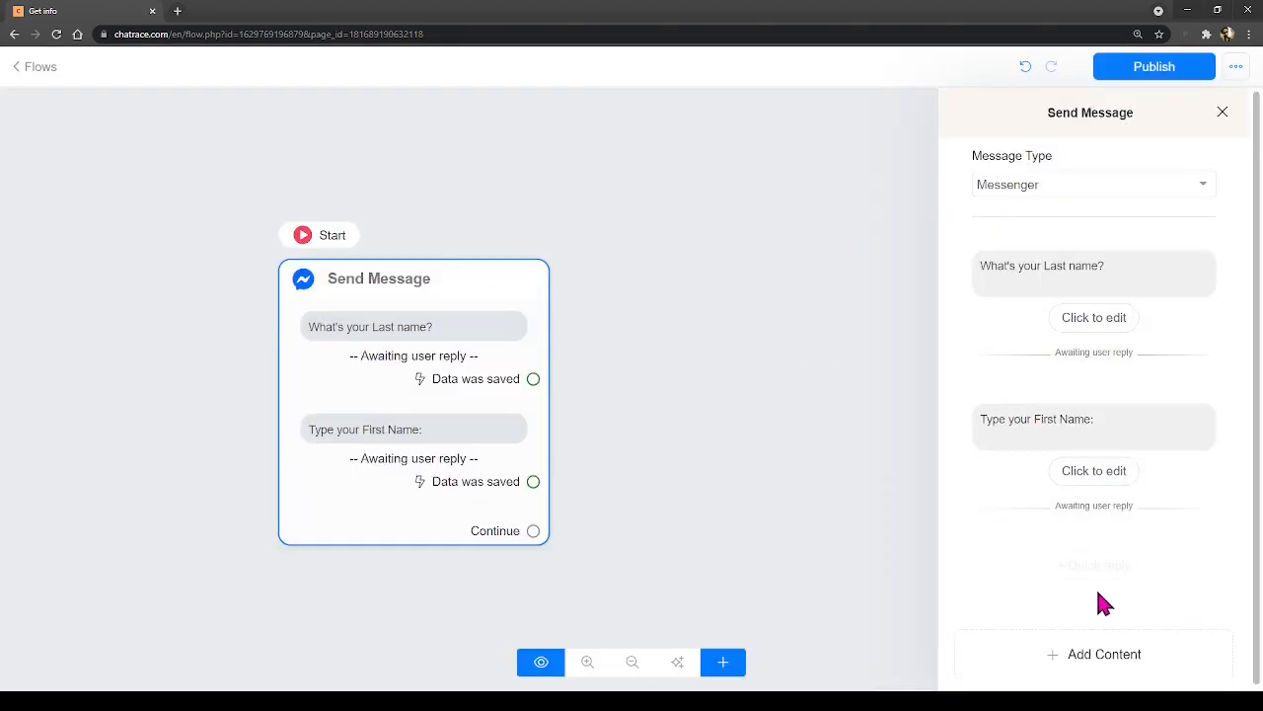
click(693, 399)
drag(728, 434, 704, 409)
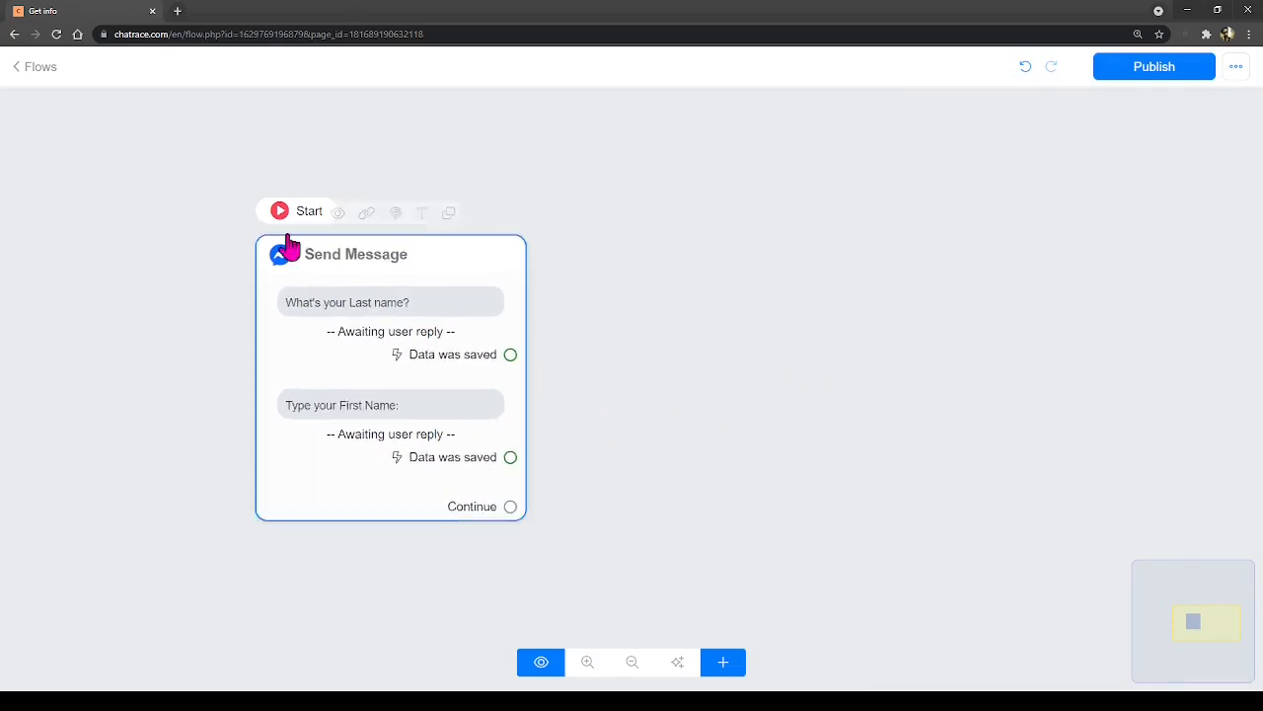
- Add a Send Message #1 node beside the first message and link Continue to it
click(733, 671)
click(767, 407)
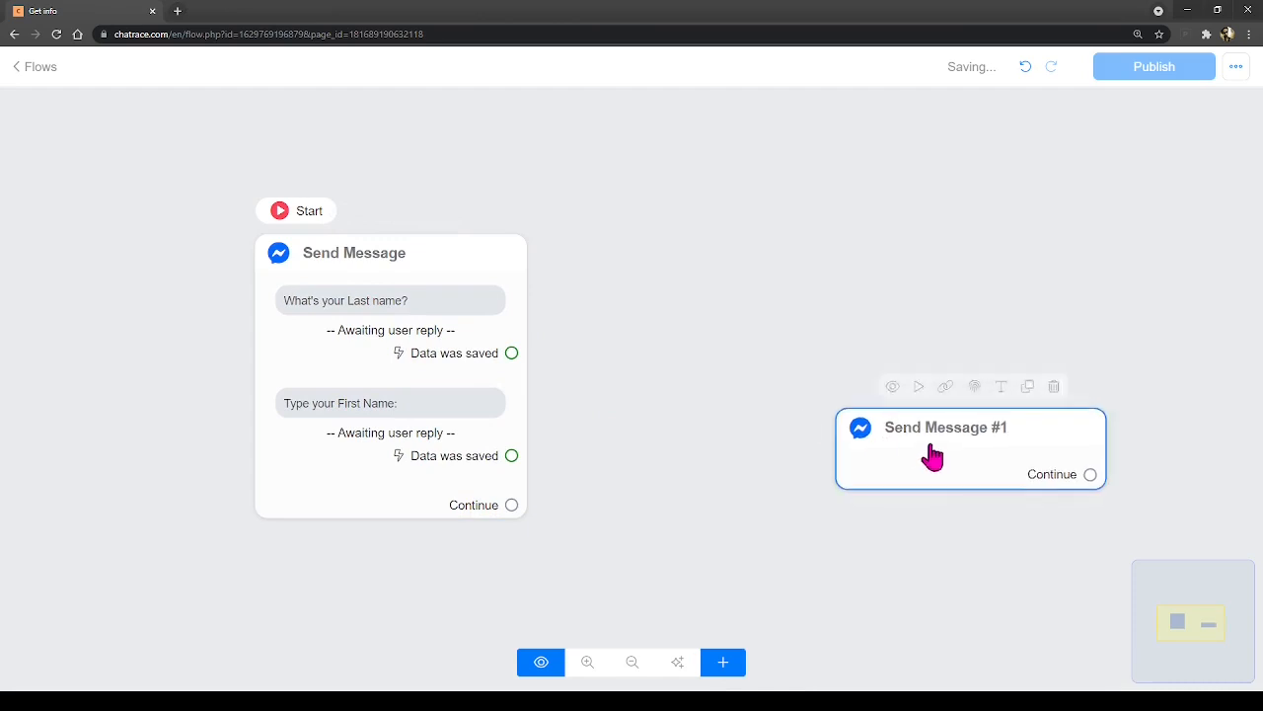
drag(932, 456, 668, 281)
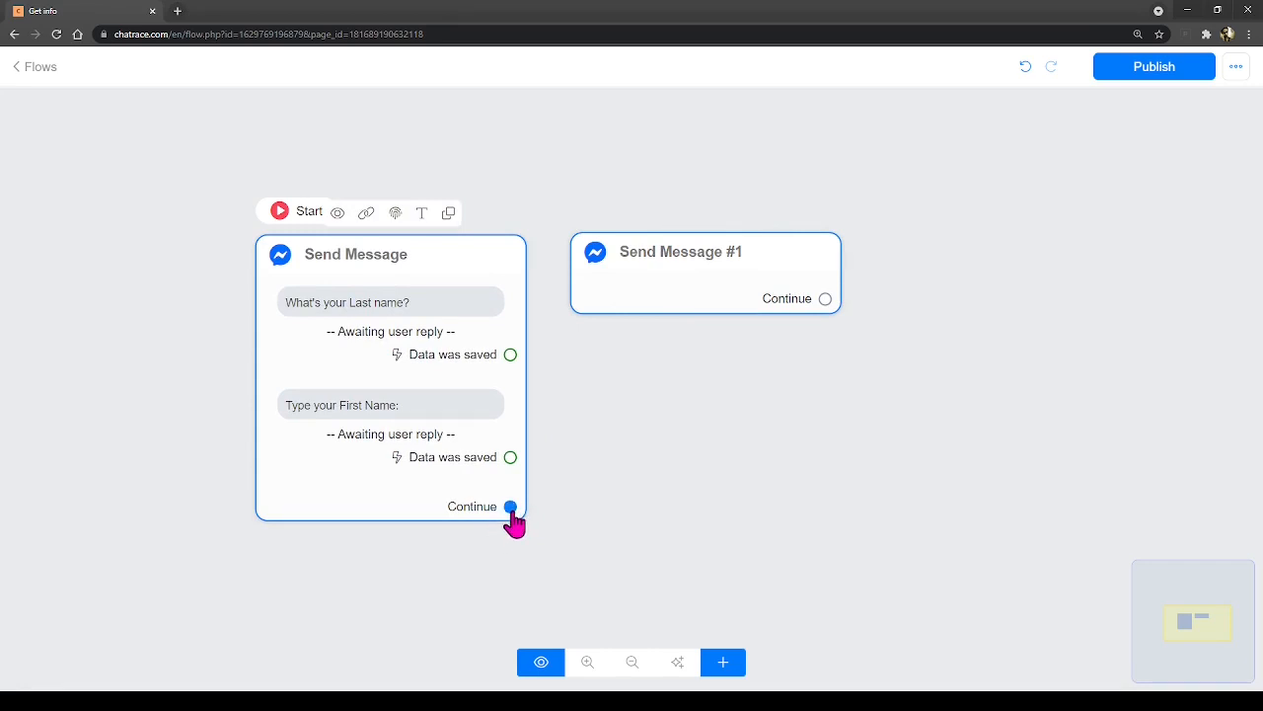
drag(627, 263, 639, 262)
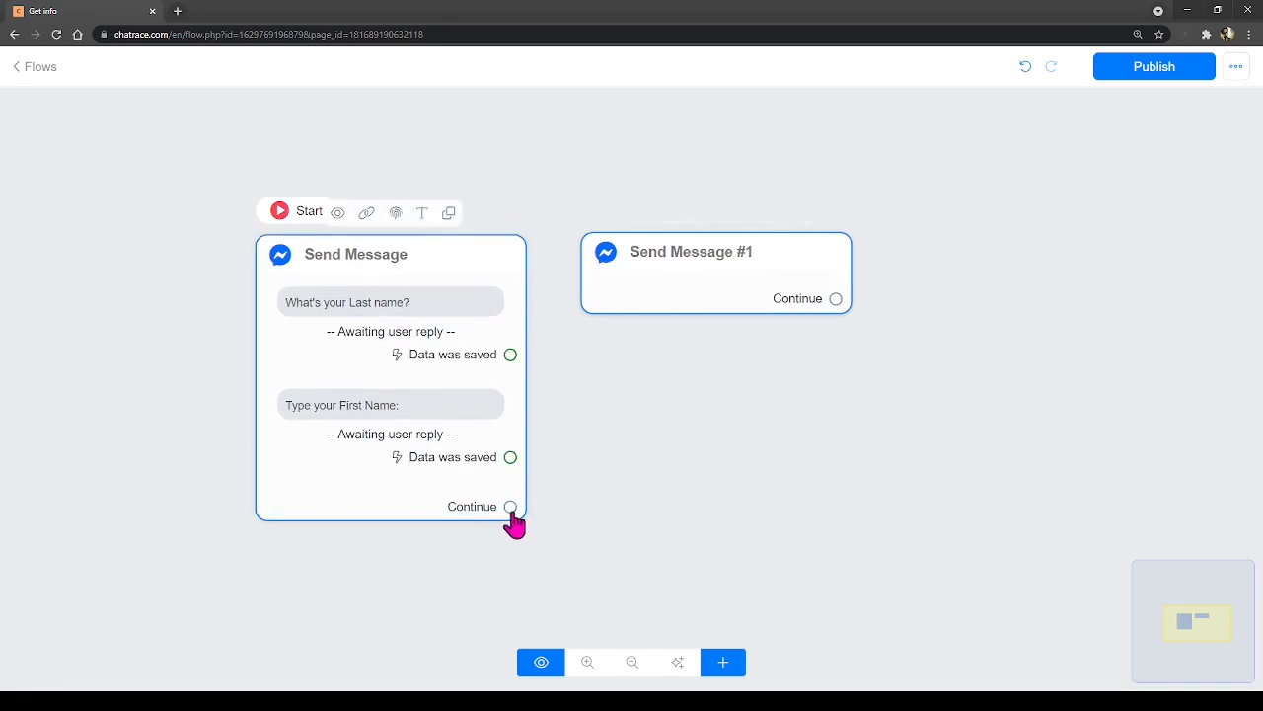
drag(510, 507, 688, 285)
- Reopen the last-name question's reply settings in the first Send Message node
click(277, 273)
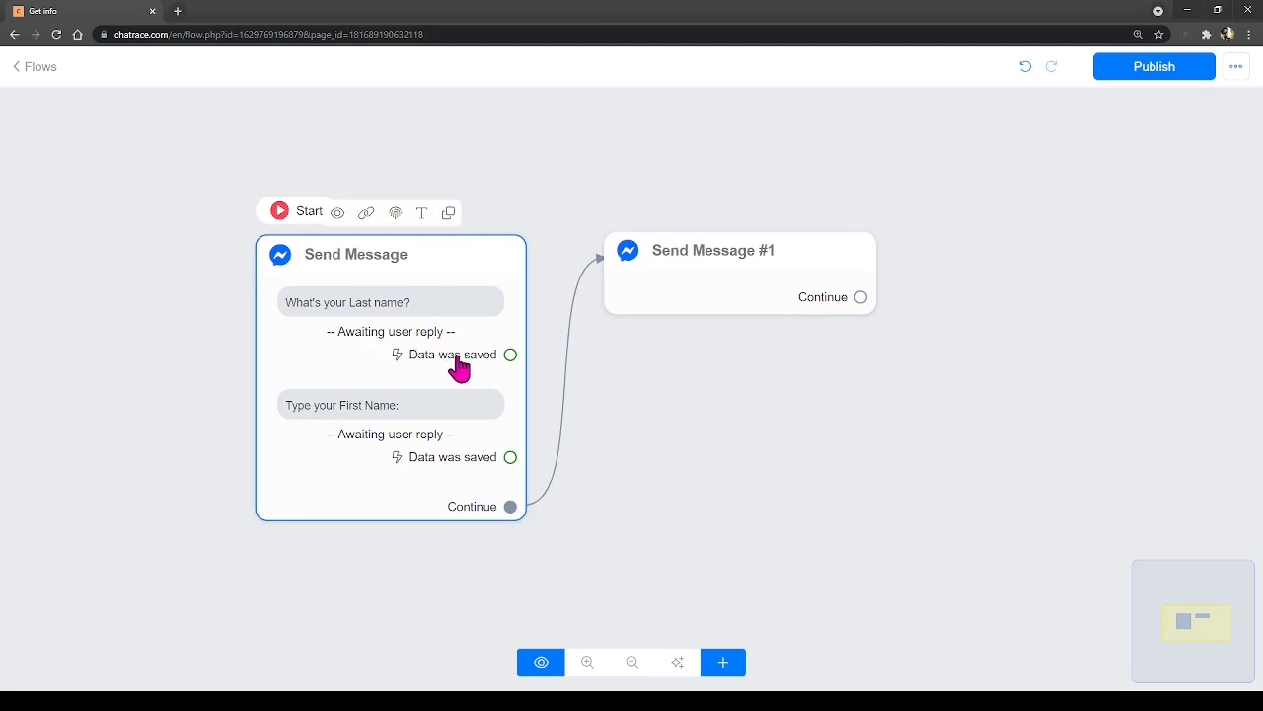
click(512, 355)
click(1097, 329)
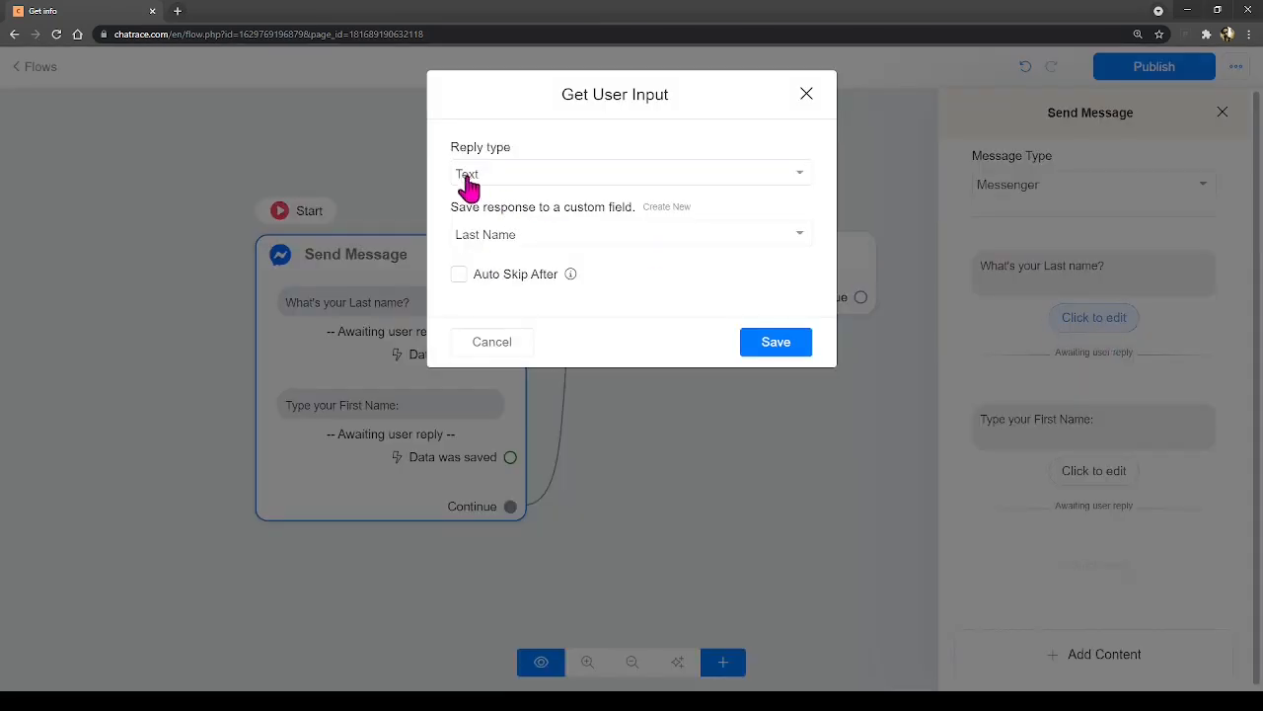
- Cancel the last-name Get User Input dialog, leaving its settings unchanged
click(494, 346)
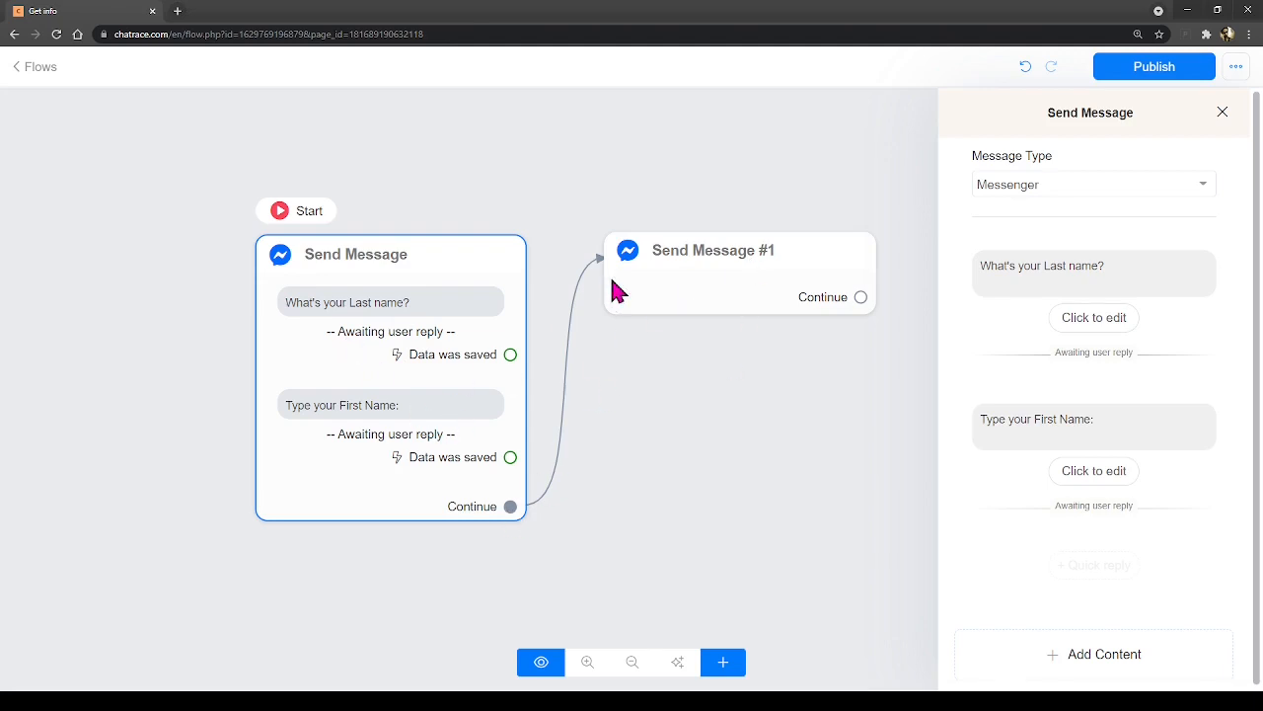
- Add the question 'Please type your email address:' to Send Message #1
click(733, 280)
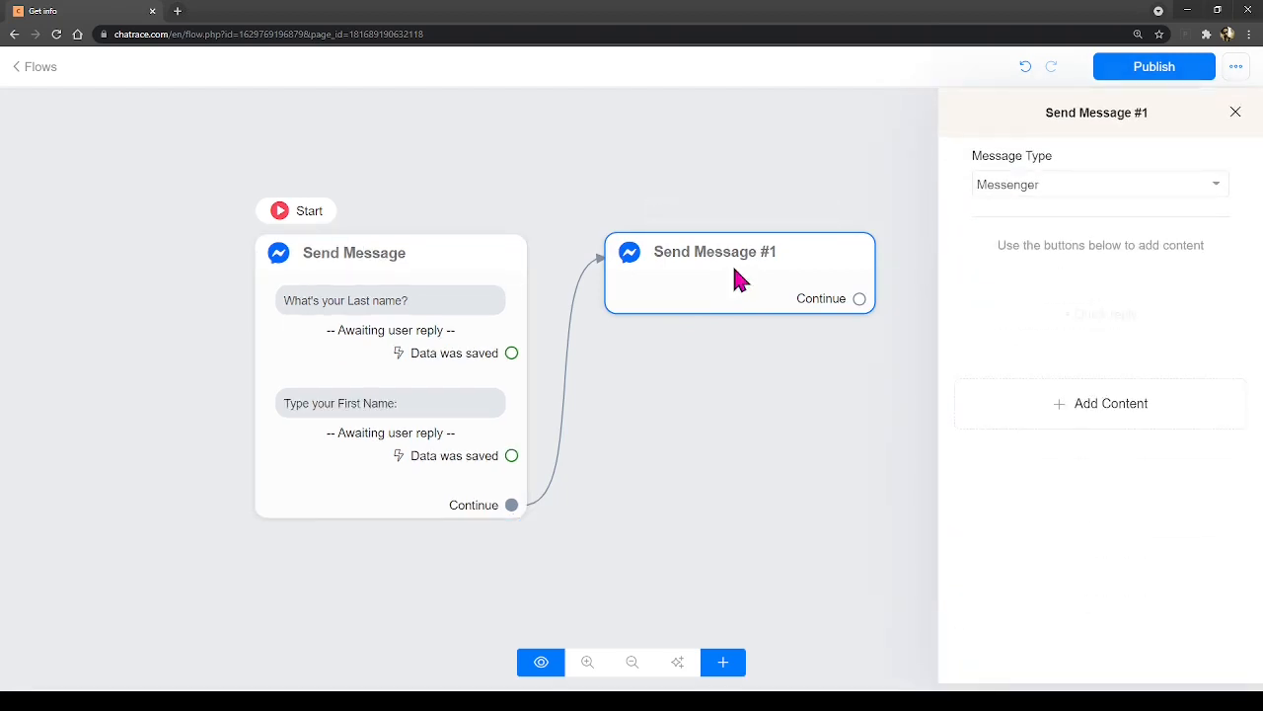
click(1064, 410)
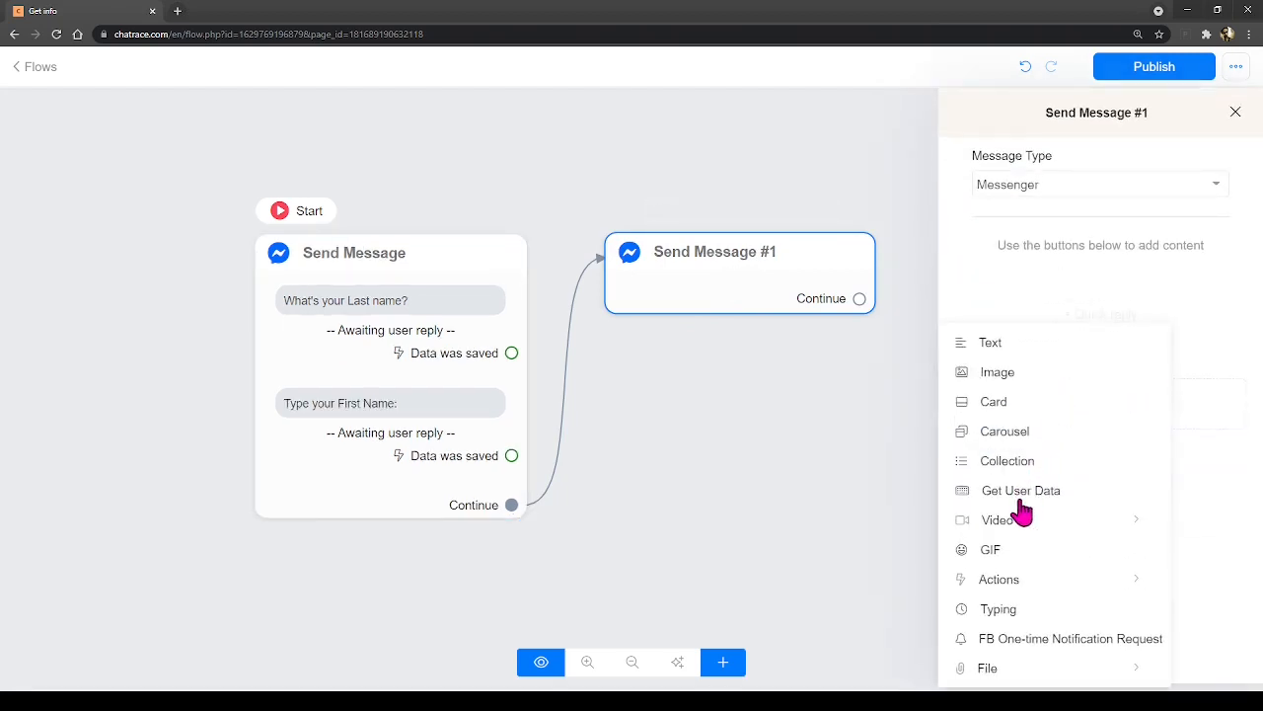
click(1022, 493)
click(1025, 271)
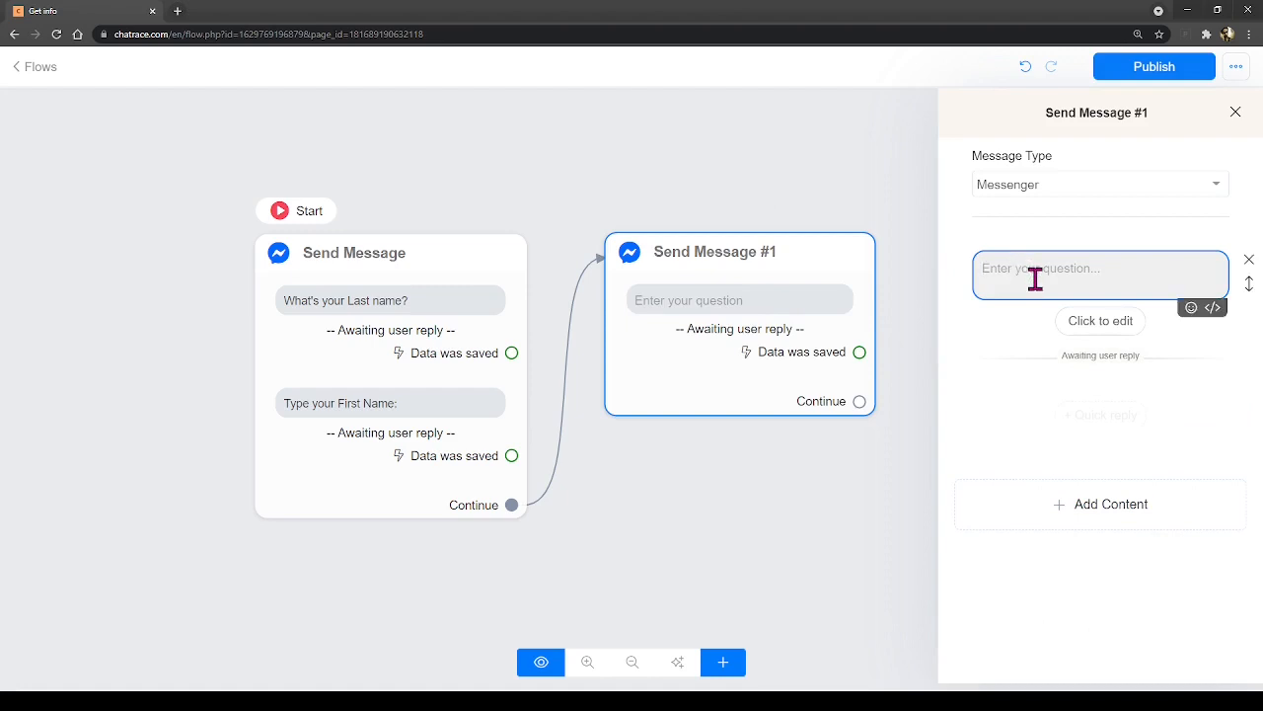
text(Ple)
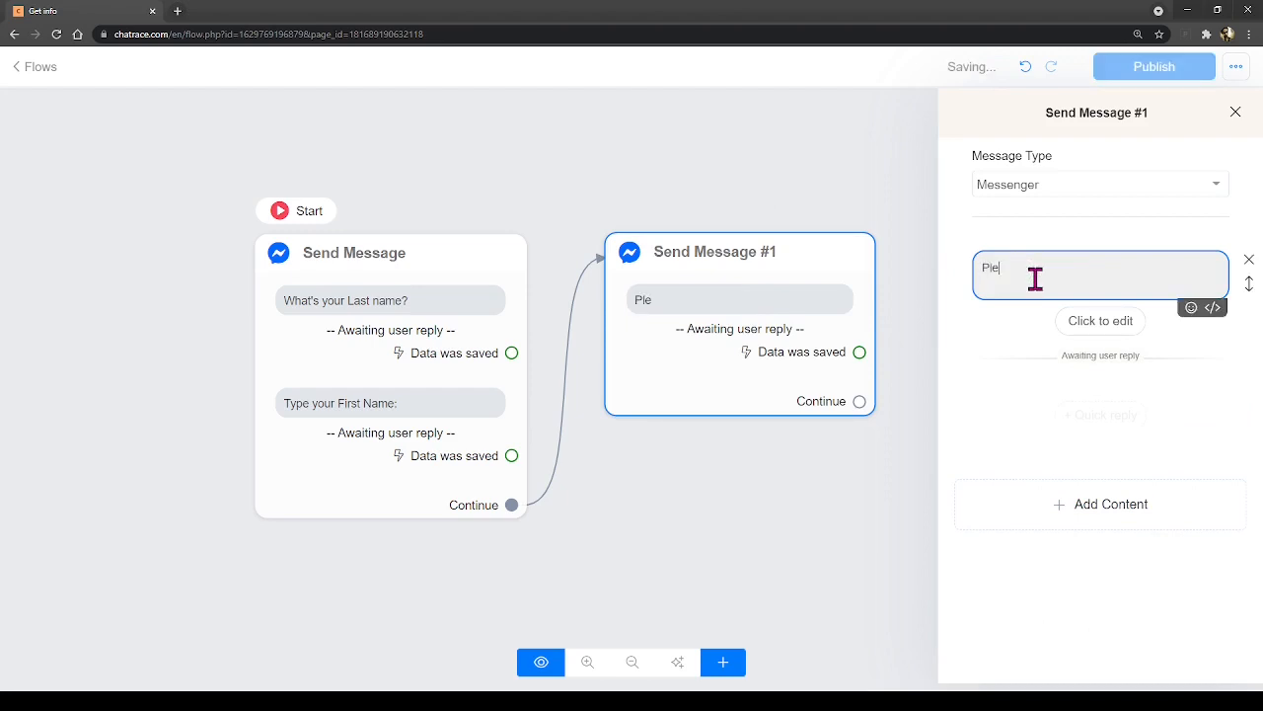
text(ase type your email address:)
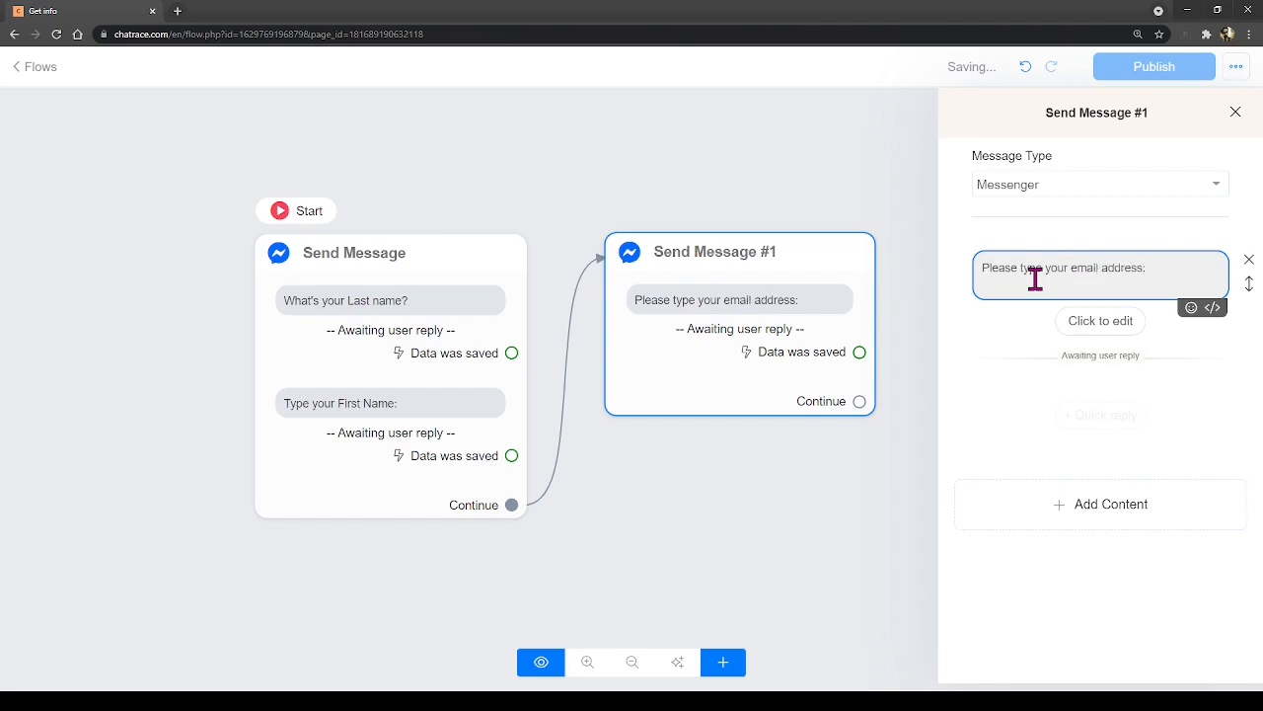
- Set the email reply type to Email, save it to the Email field, with empty skip text
click(1082, 323)
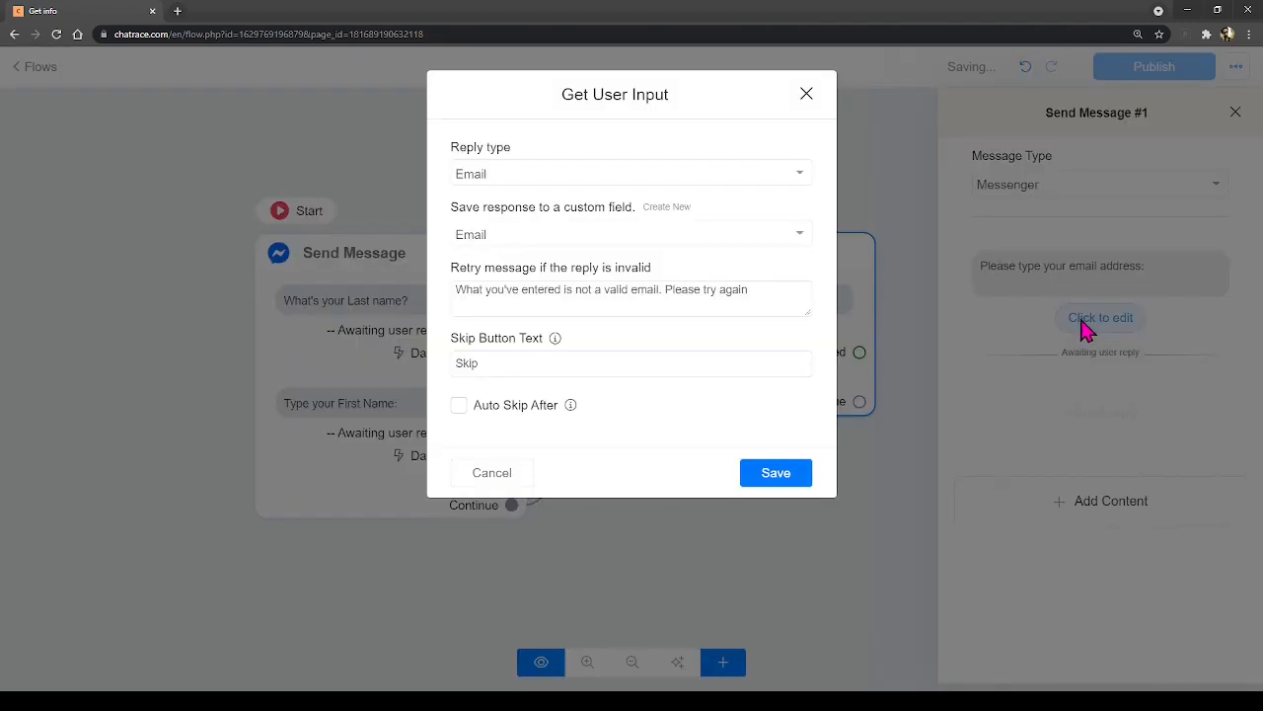
click(495, 186)
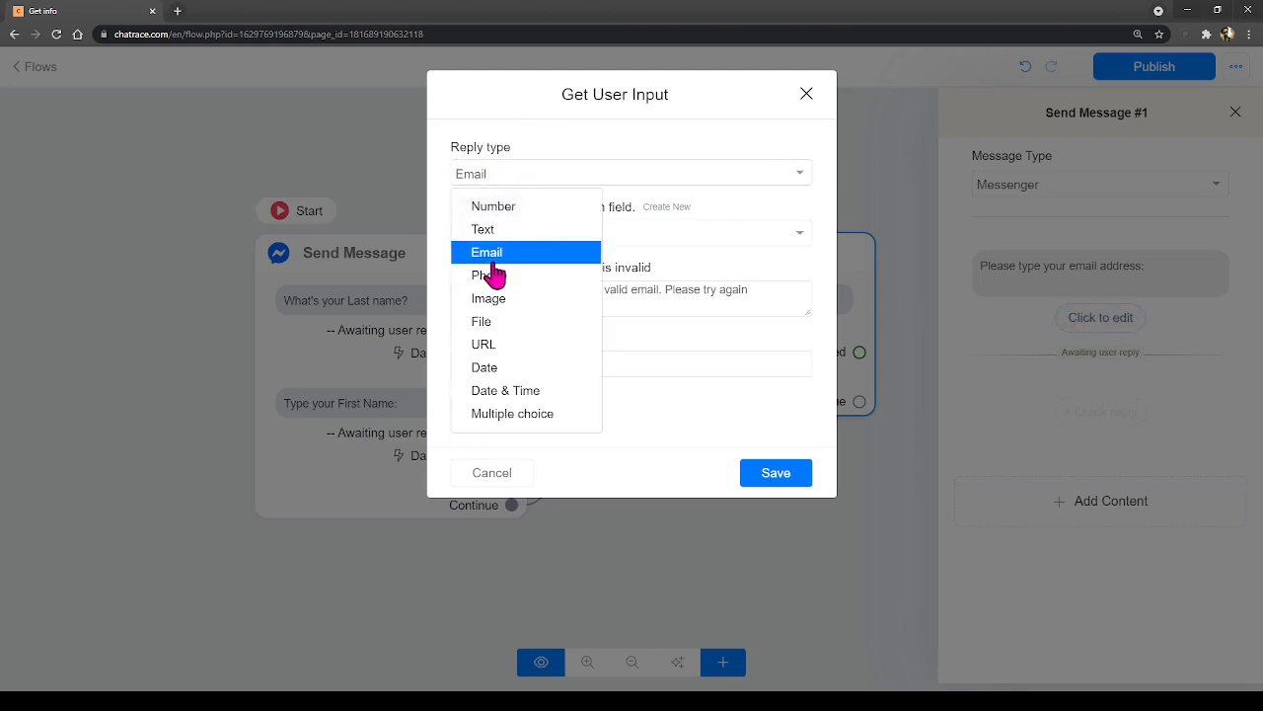
click(513, 128)
click(524, 177)
click(522, 259)
click(539, 237)
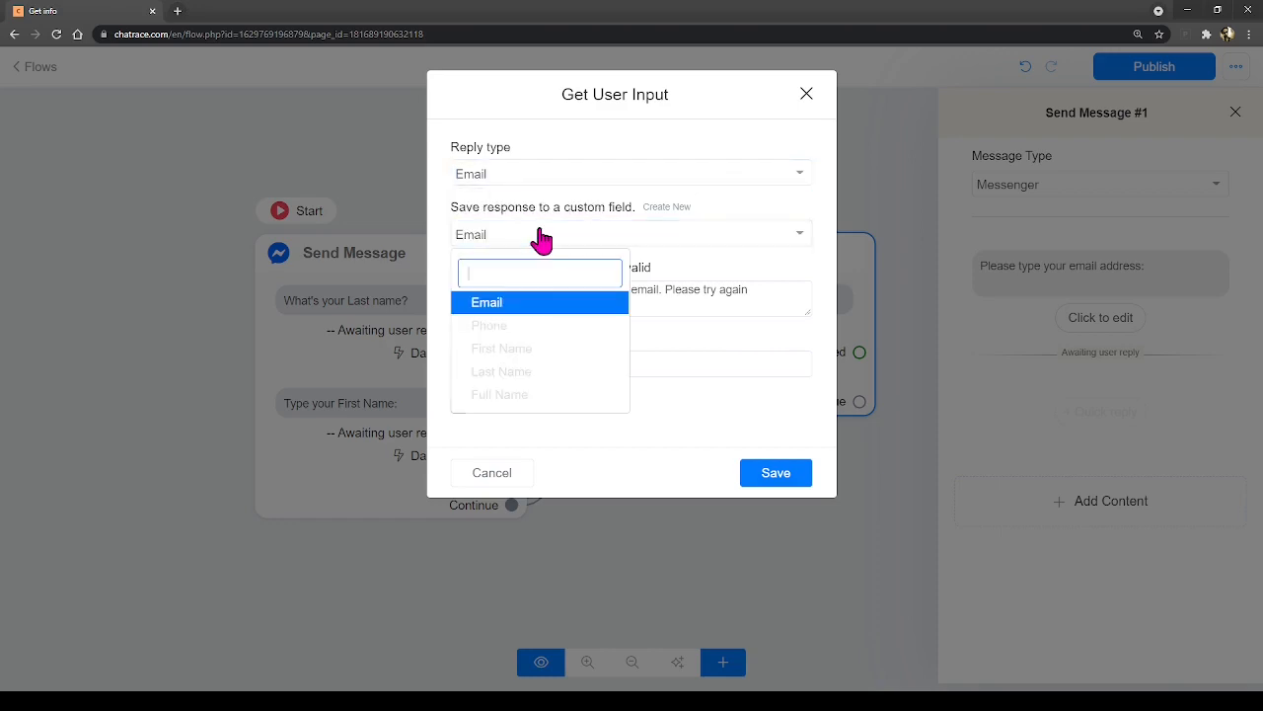
click(507, 306)
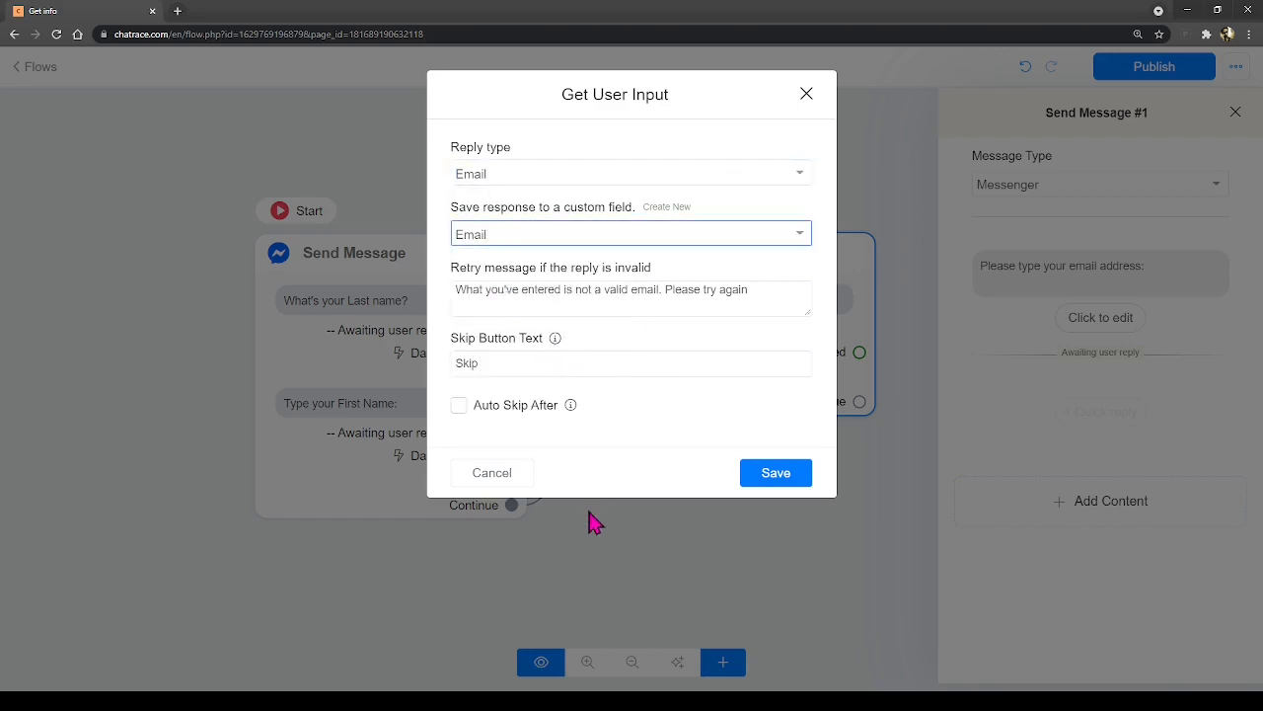
click(587, 478)
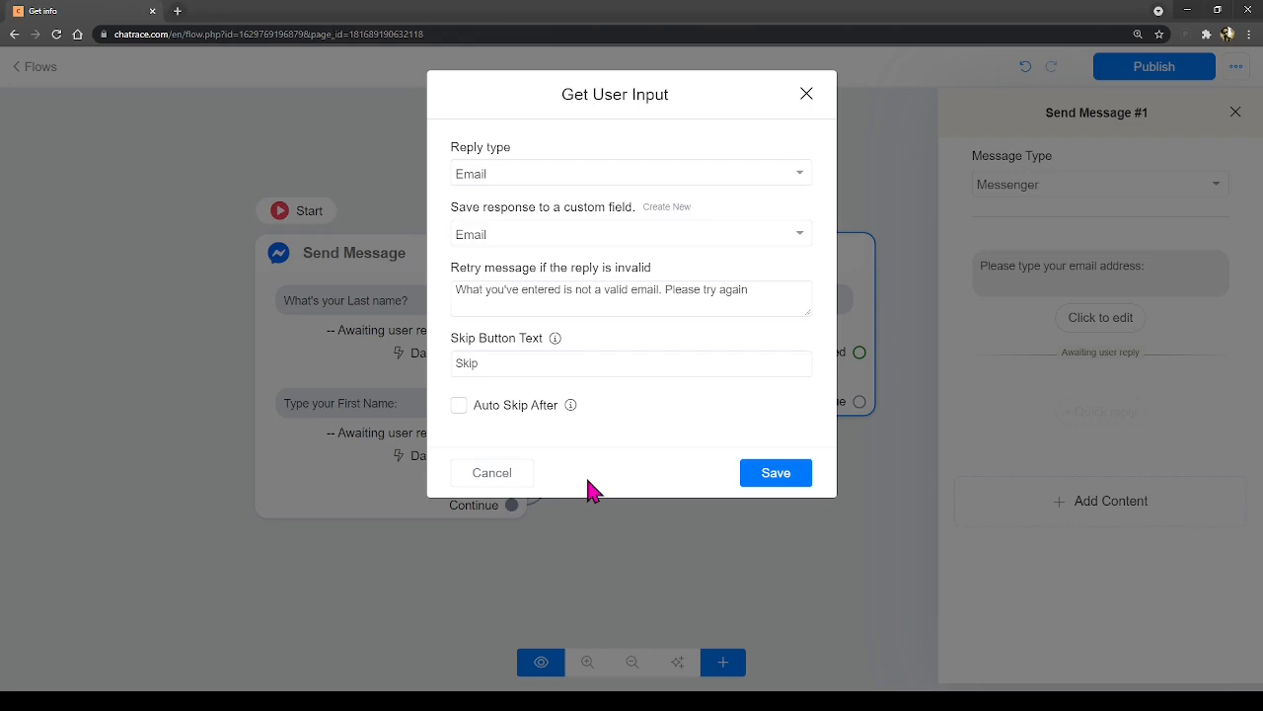
double_click(485, 361)
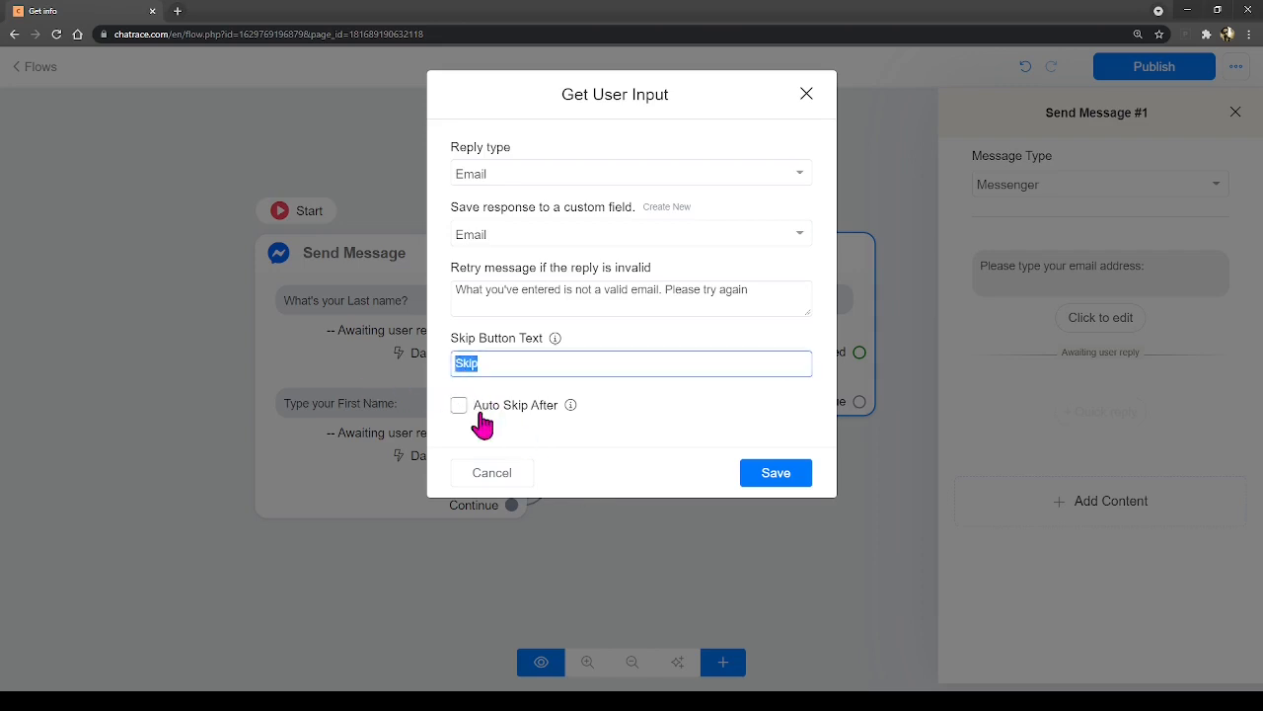
key(BackSpace)
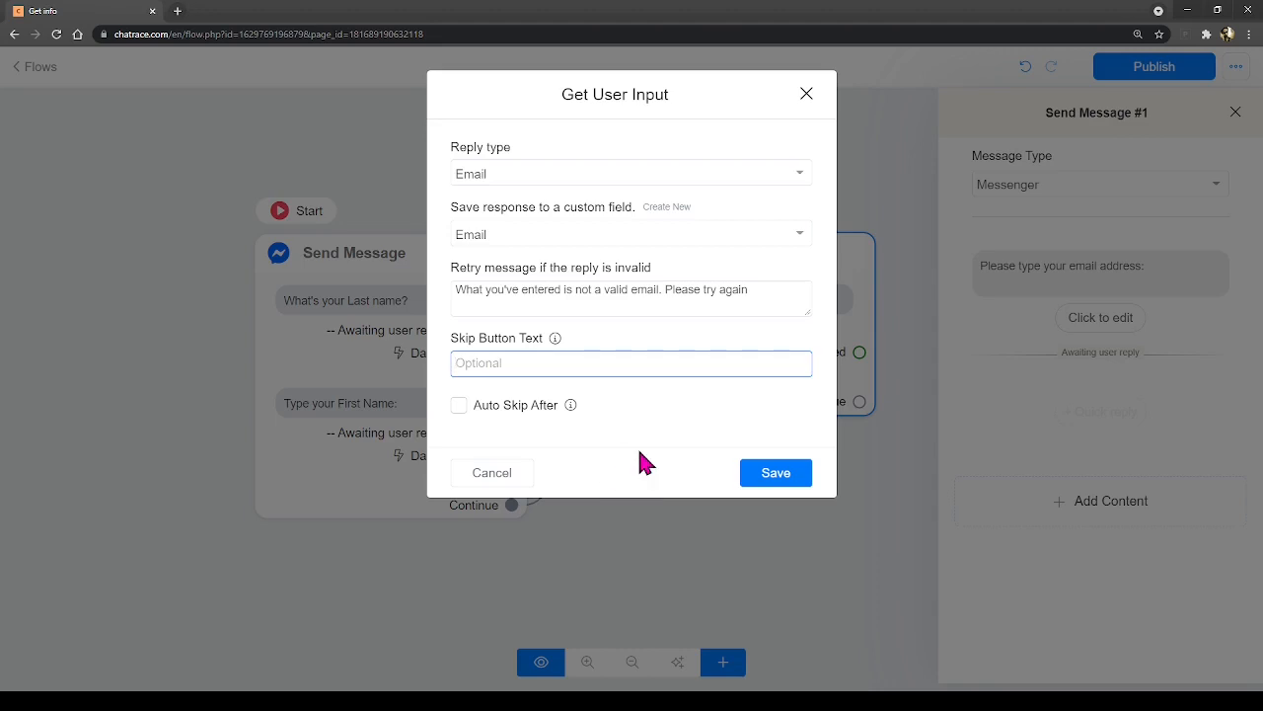
click(787, 479)
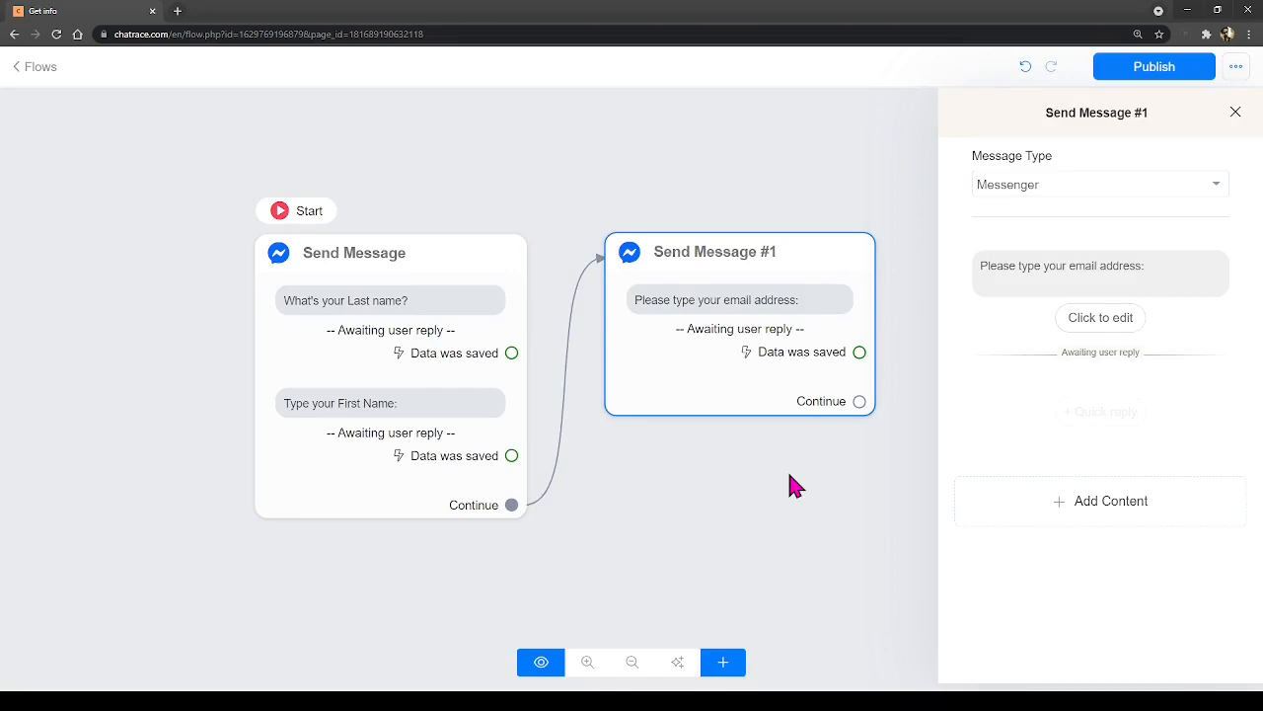
- Add a second question 'Enter your phone number:' below the email question
click(1093, 507)
click(1029, 287)
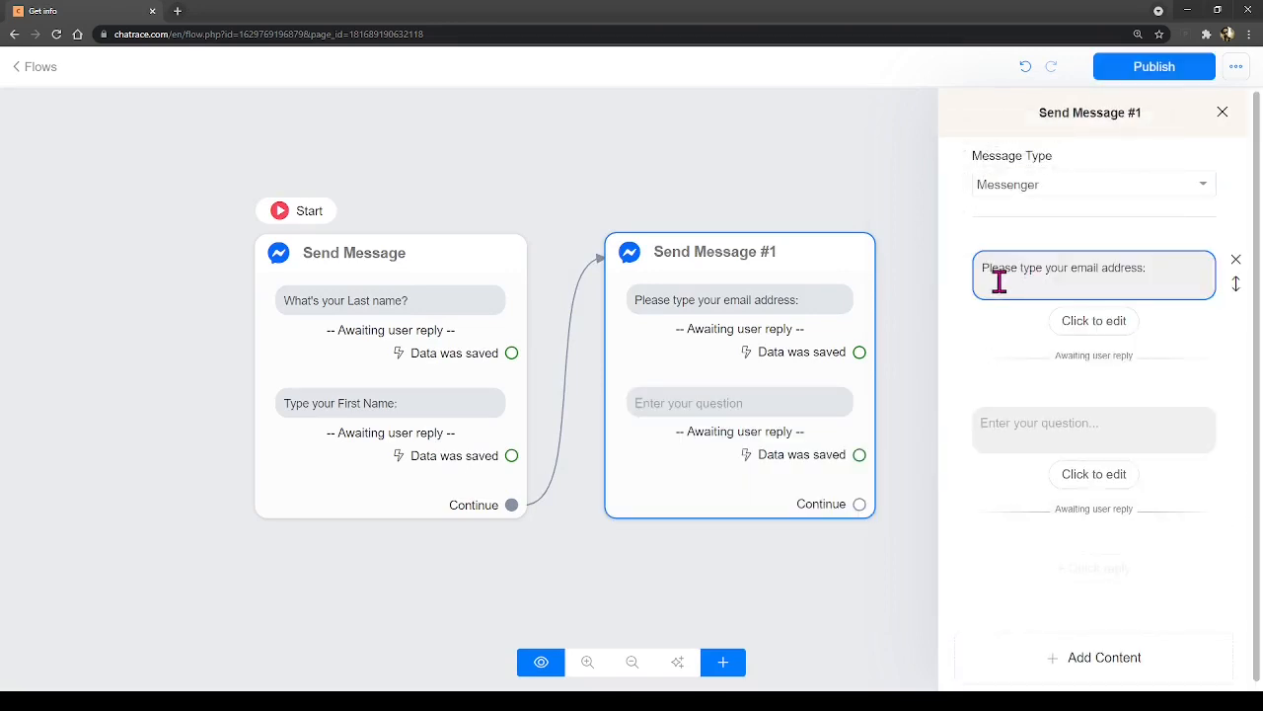
click(1016, 422)
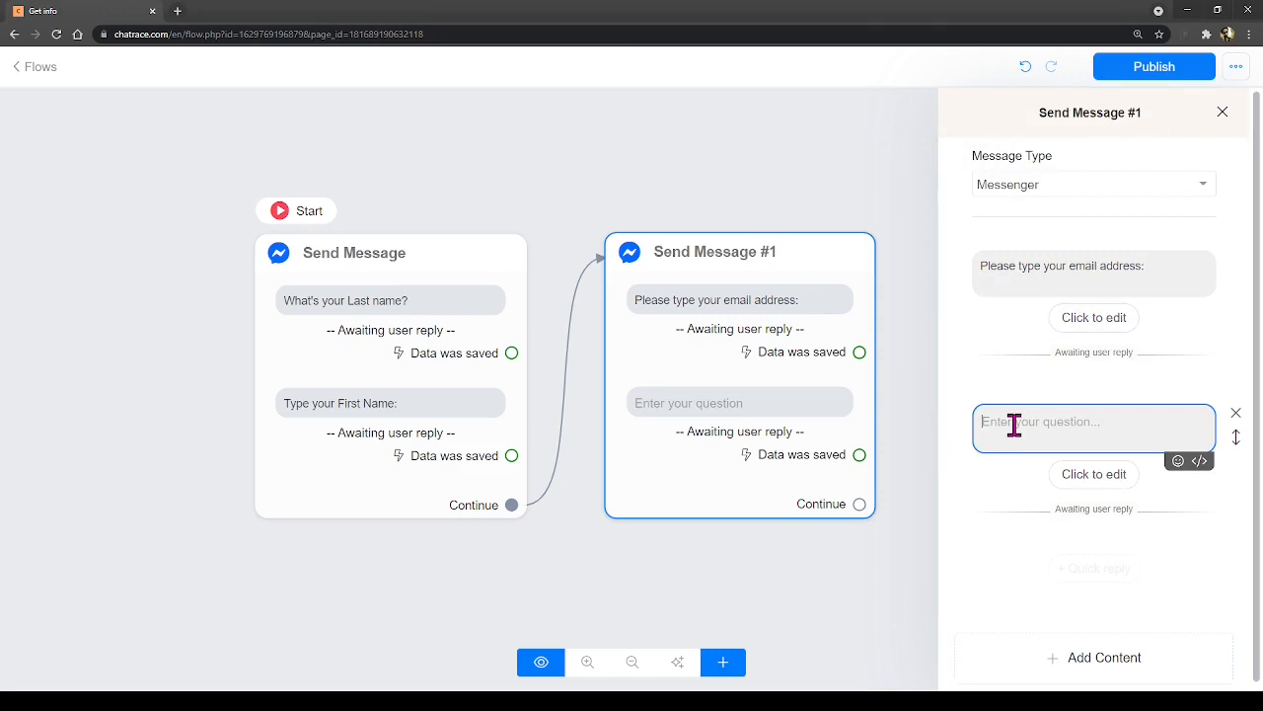
text(Enter your pho)
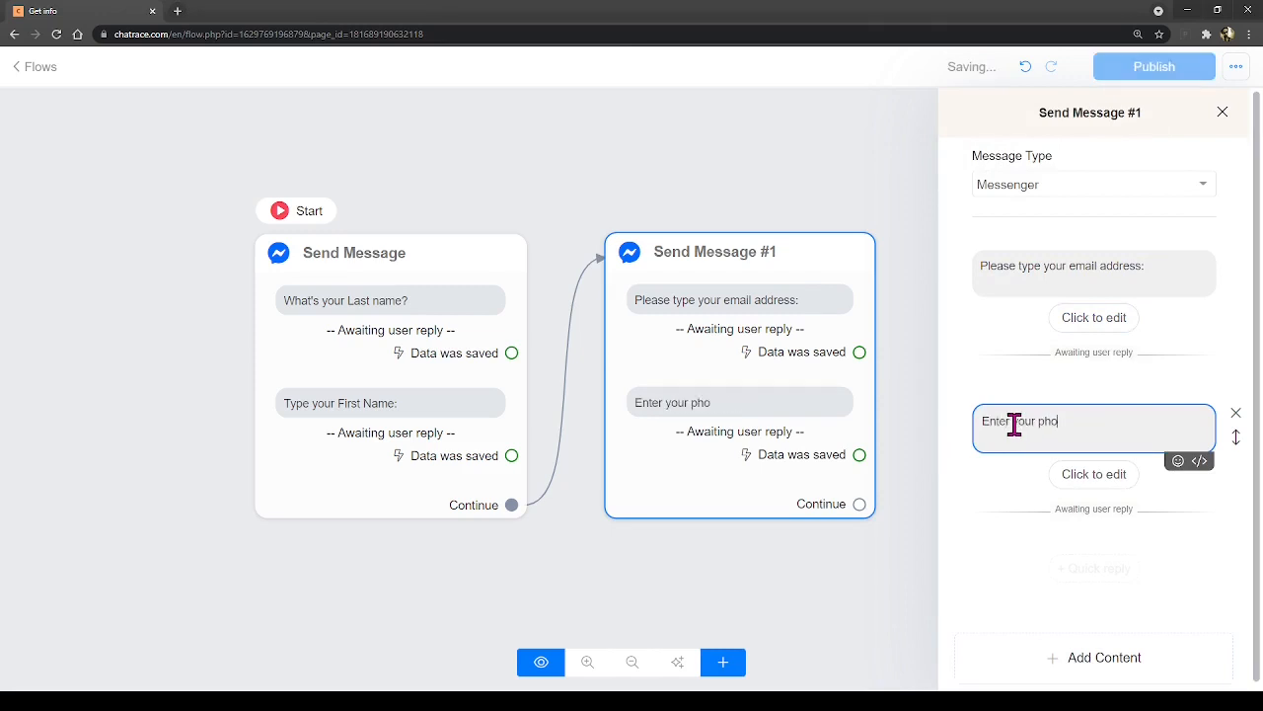
text(ne number:)
- Set the phone reply type to Phone, save it to the Phone field, with no skip label
click(1075, 477)
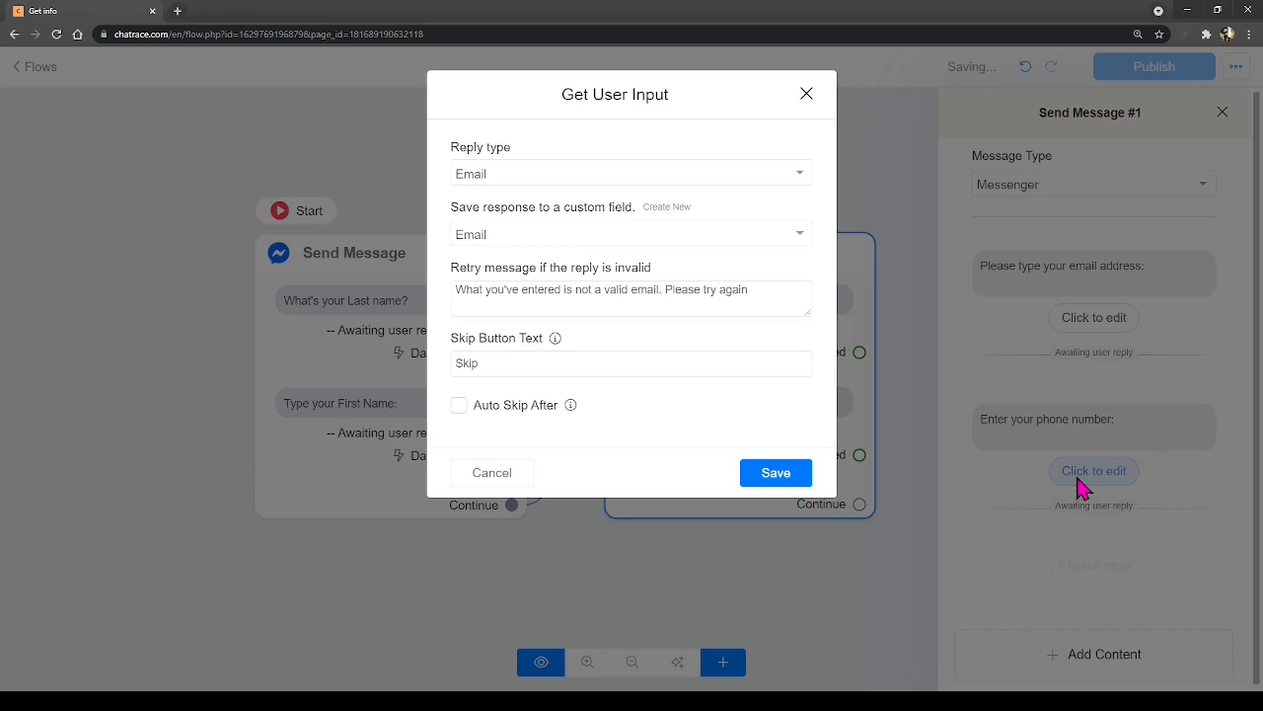
click(521, 174)
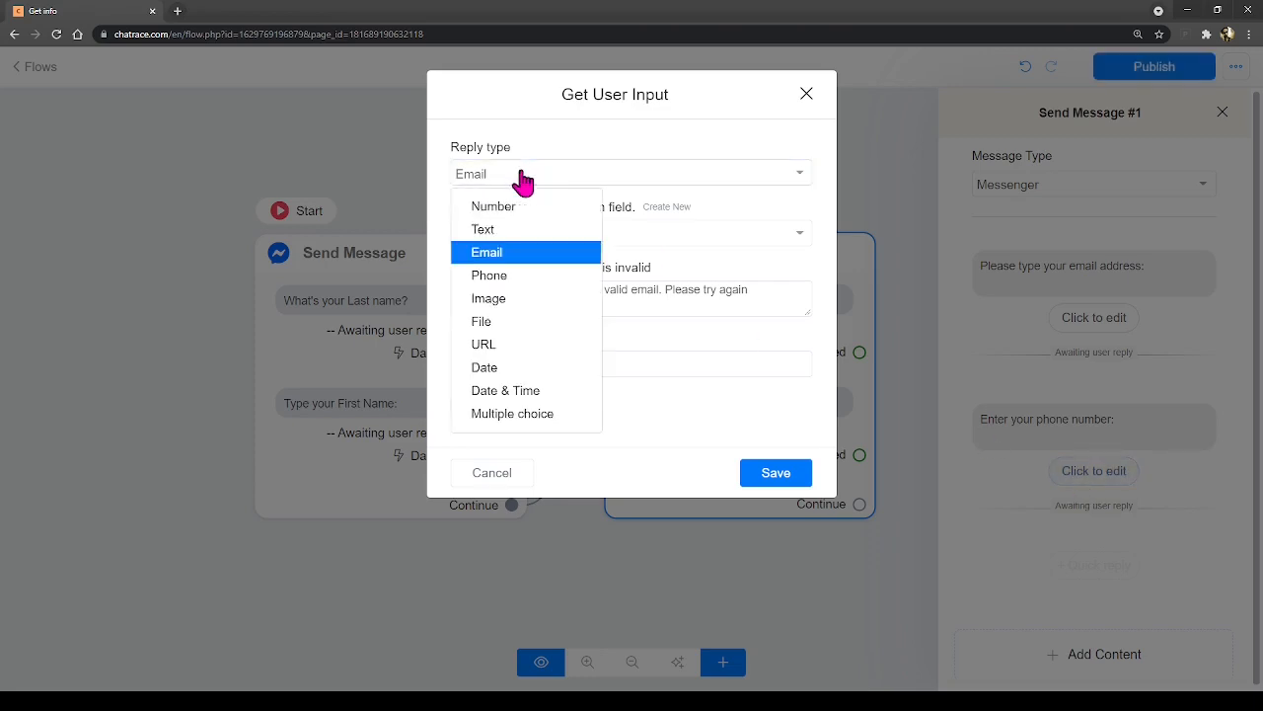
click(502, 279)
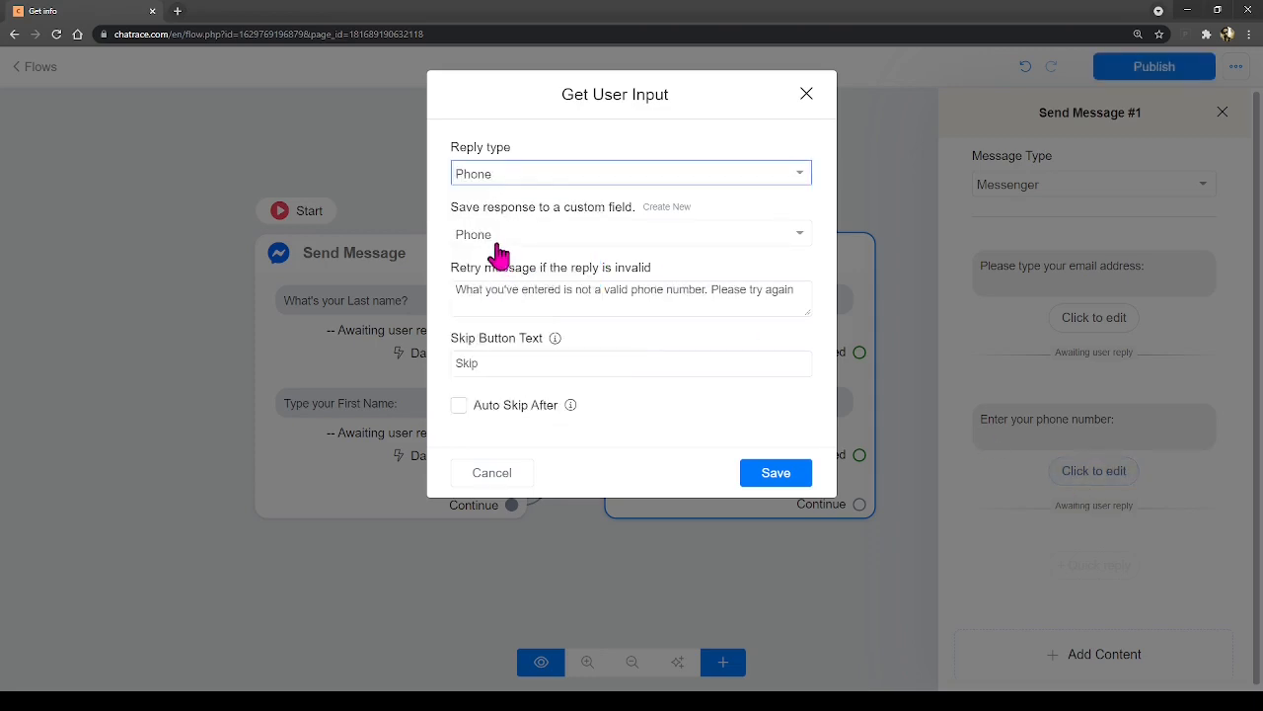
click(500, 242)
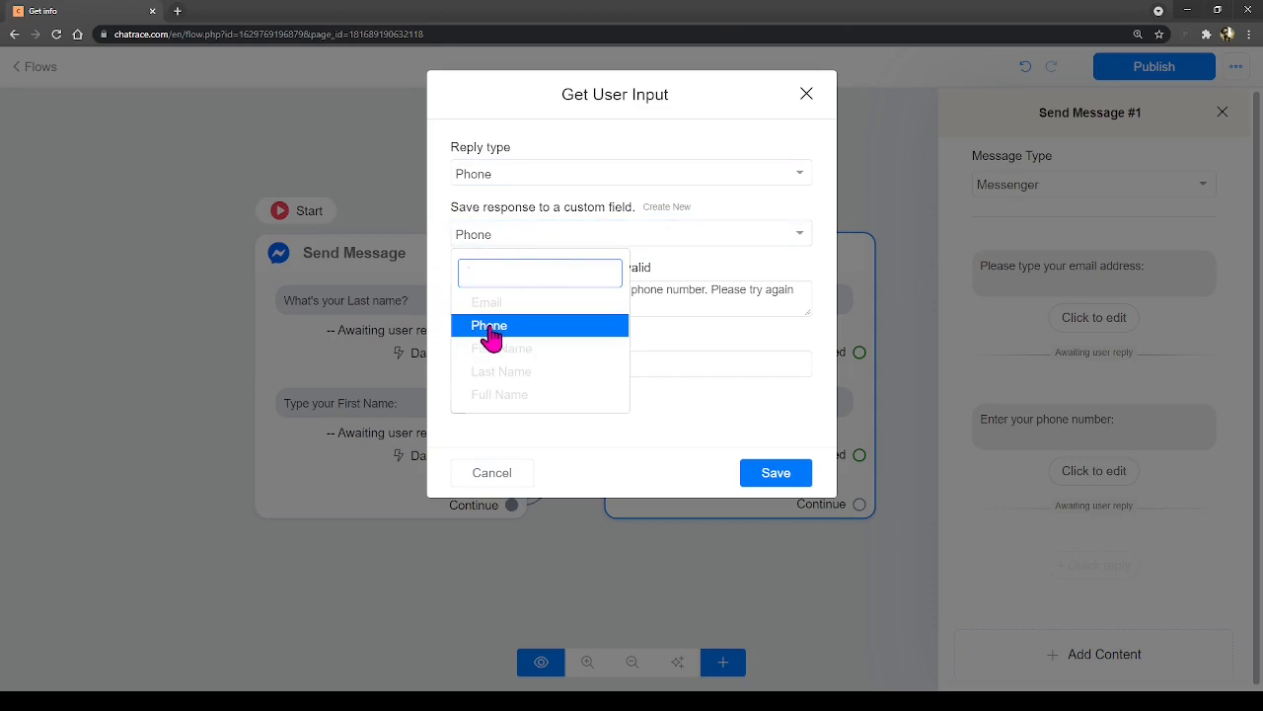
click(490, 330)
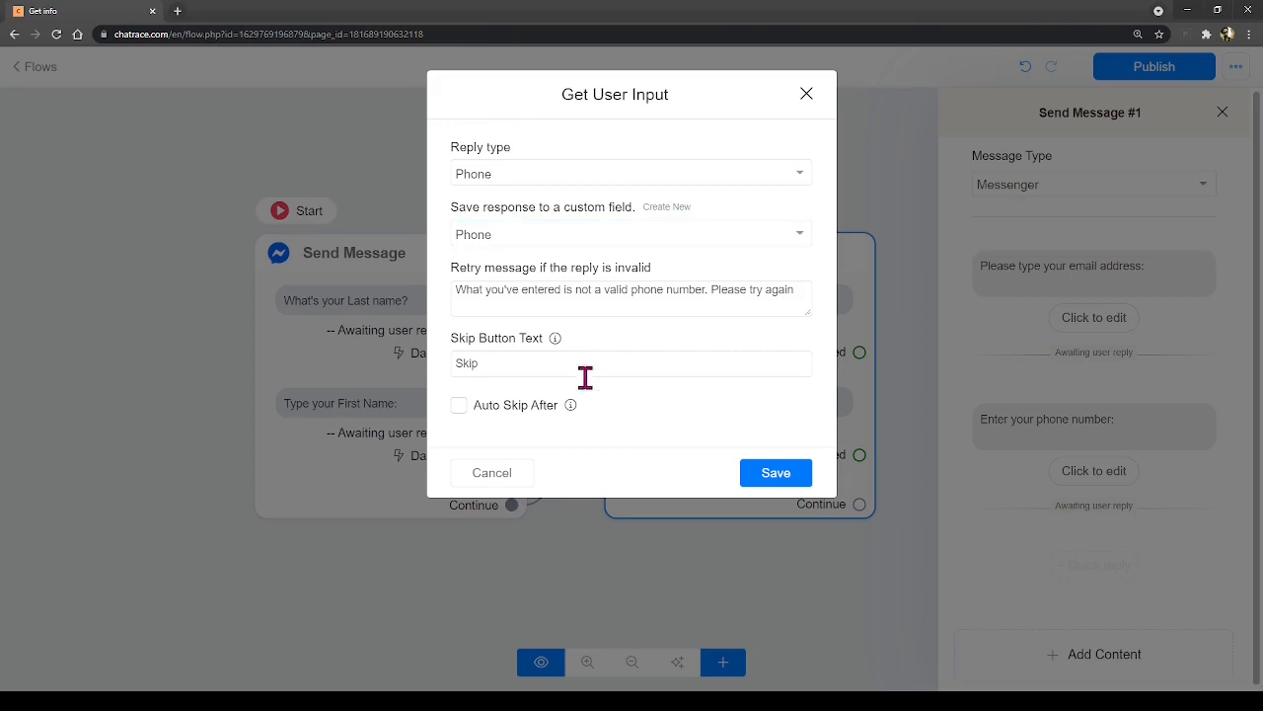
drag(585, 363, 445, 363)
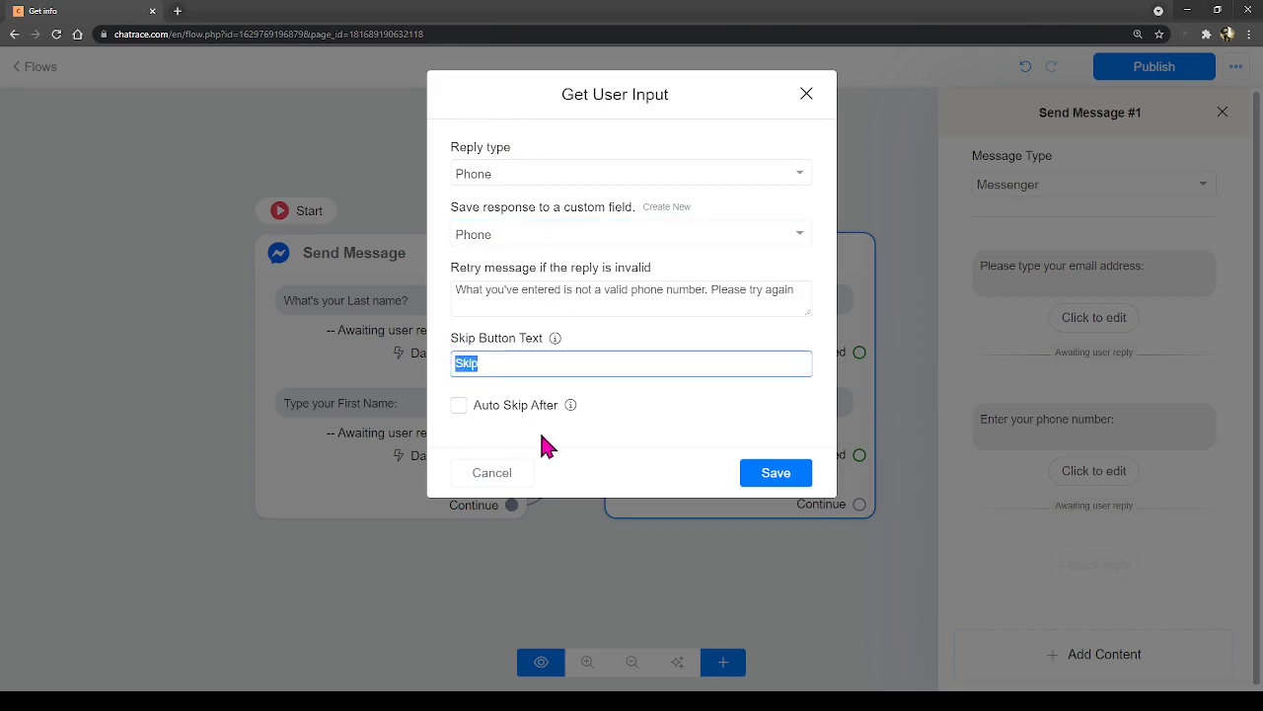
key(BackSpace)
click(767, 480)
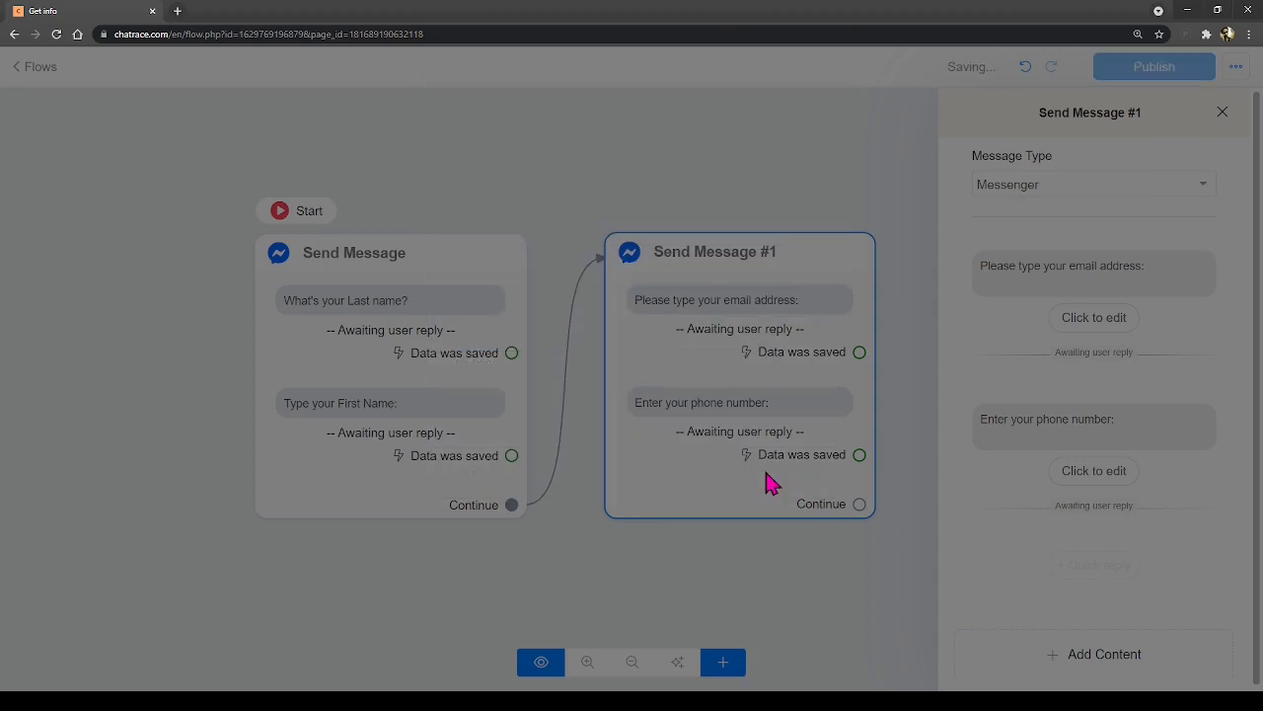
- Add a Send Message #2 node to the flow, aligned with the other messages
click(783, 547)
drag(843, 564, 695, 545)
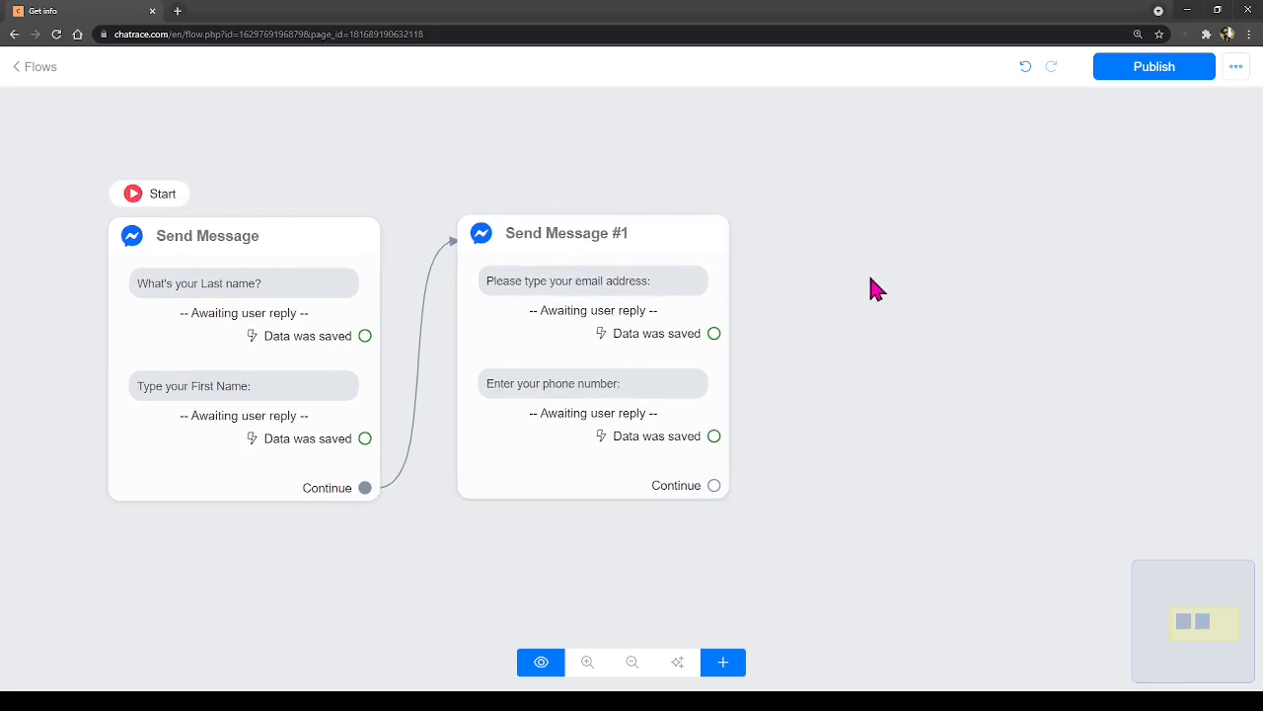
click(723, 663)
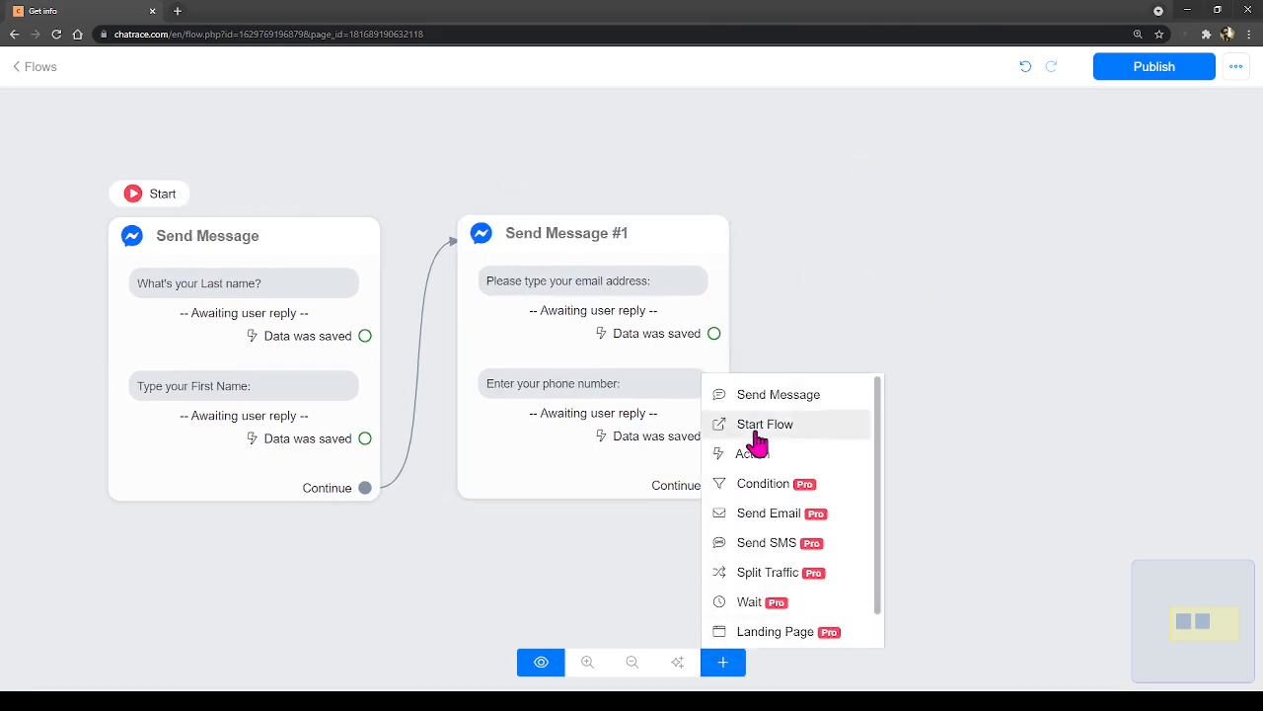
drag(756, 398, 893, 444)
drag(896, 298, 897, 256)
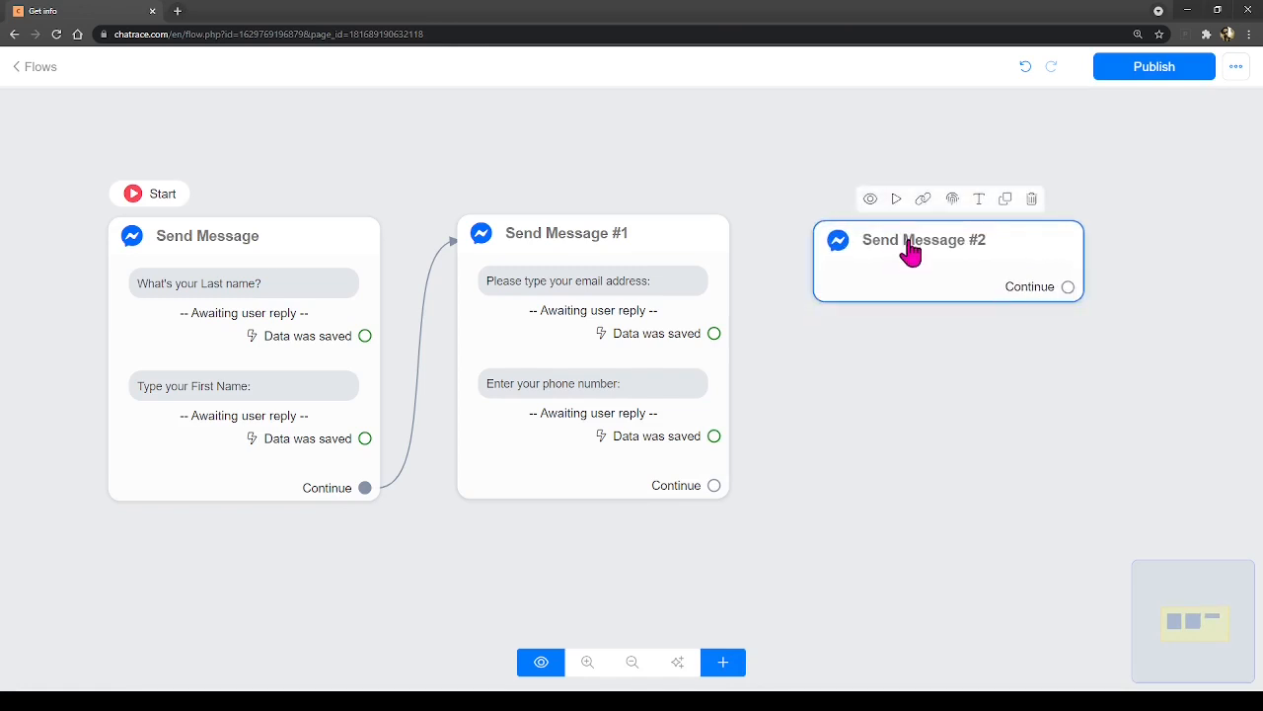
click(910, 252)
- Add a text starting 'Thank you for that! Here's the summary of your information:' plus a divider line
click(1043, 415)
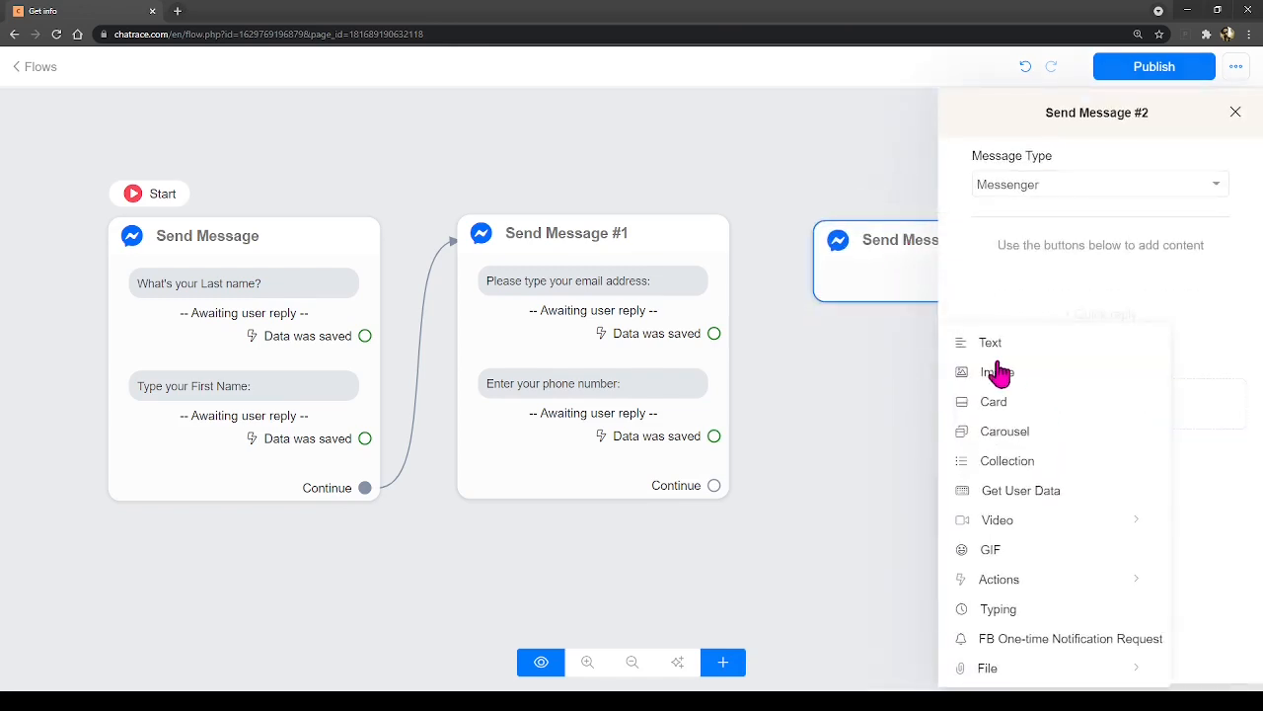
click(978, 300)
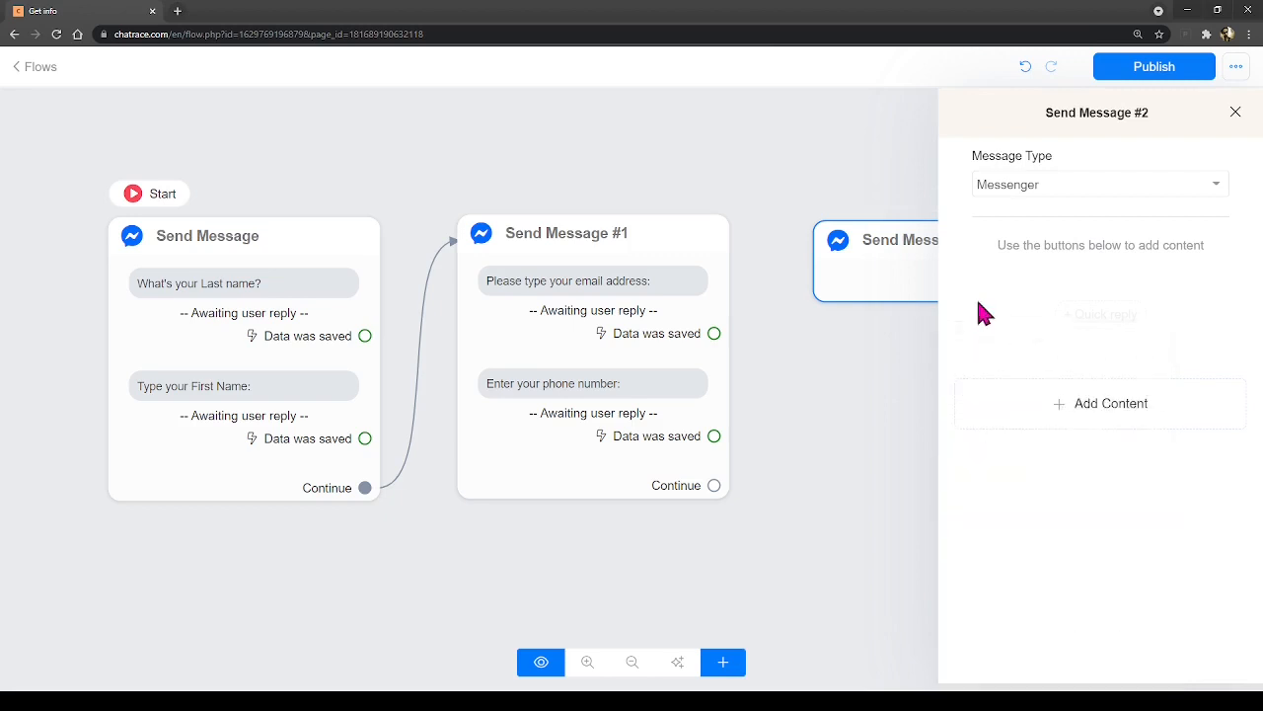
click(1062, 399)
click(1015, 346)
click(1043, 273)
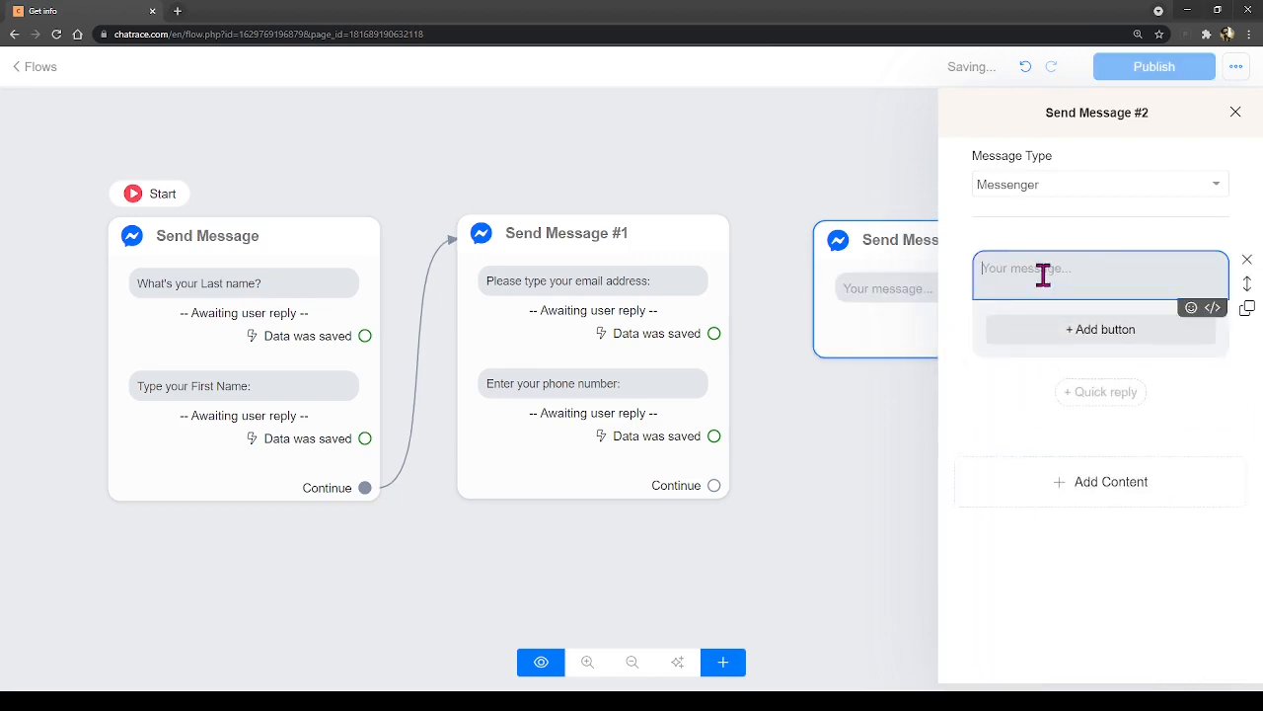
text(Thank you for th)
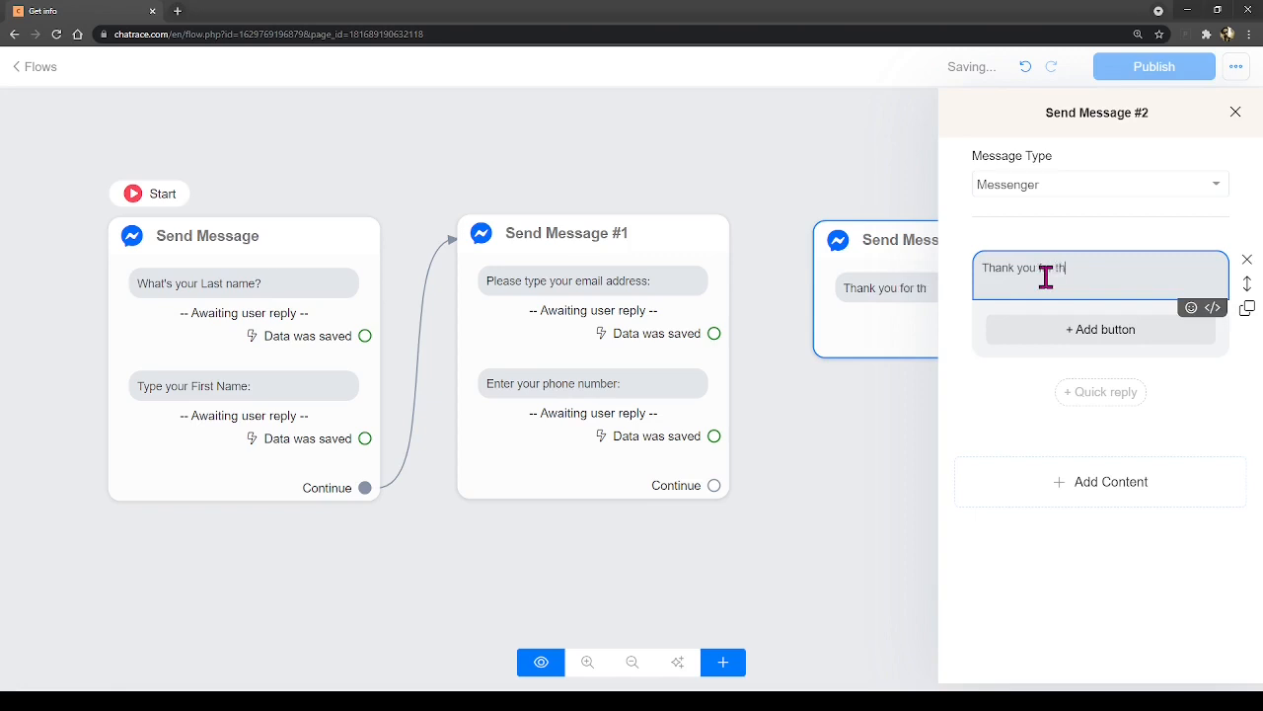
text(at! Here's the summary of y)
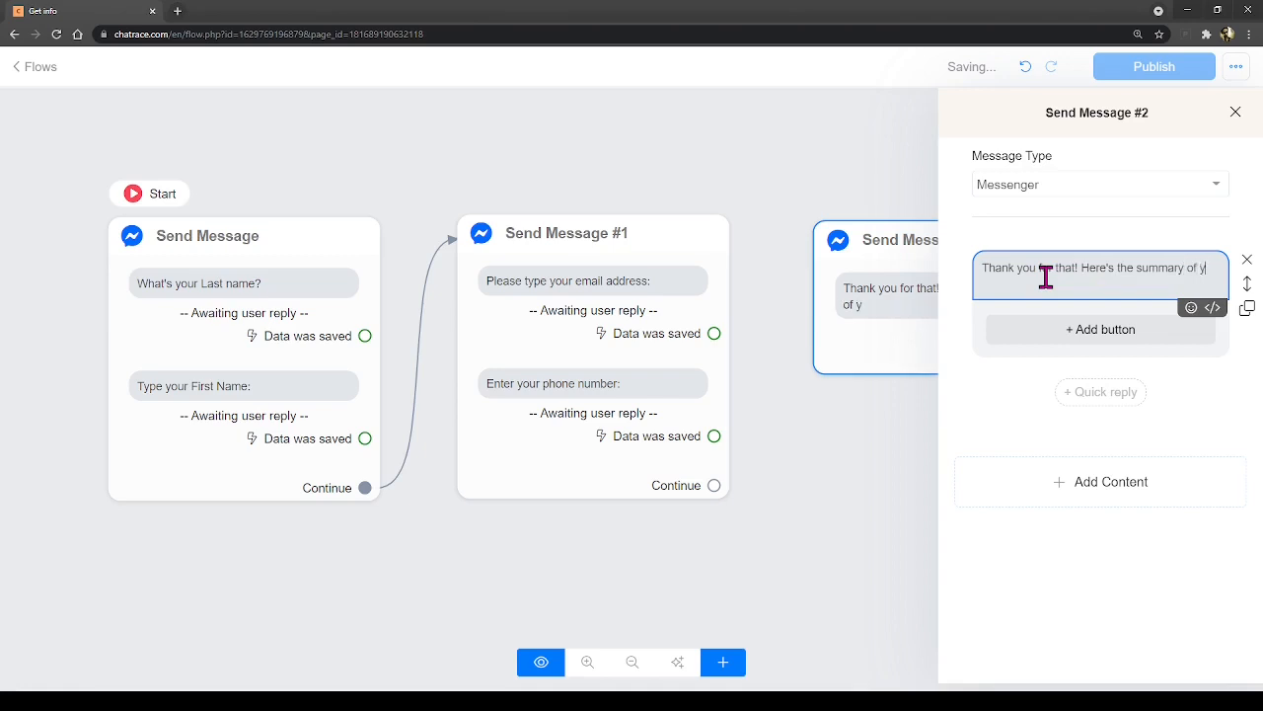
text(our information:)
key(Return)
text(===========================)
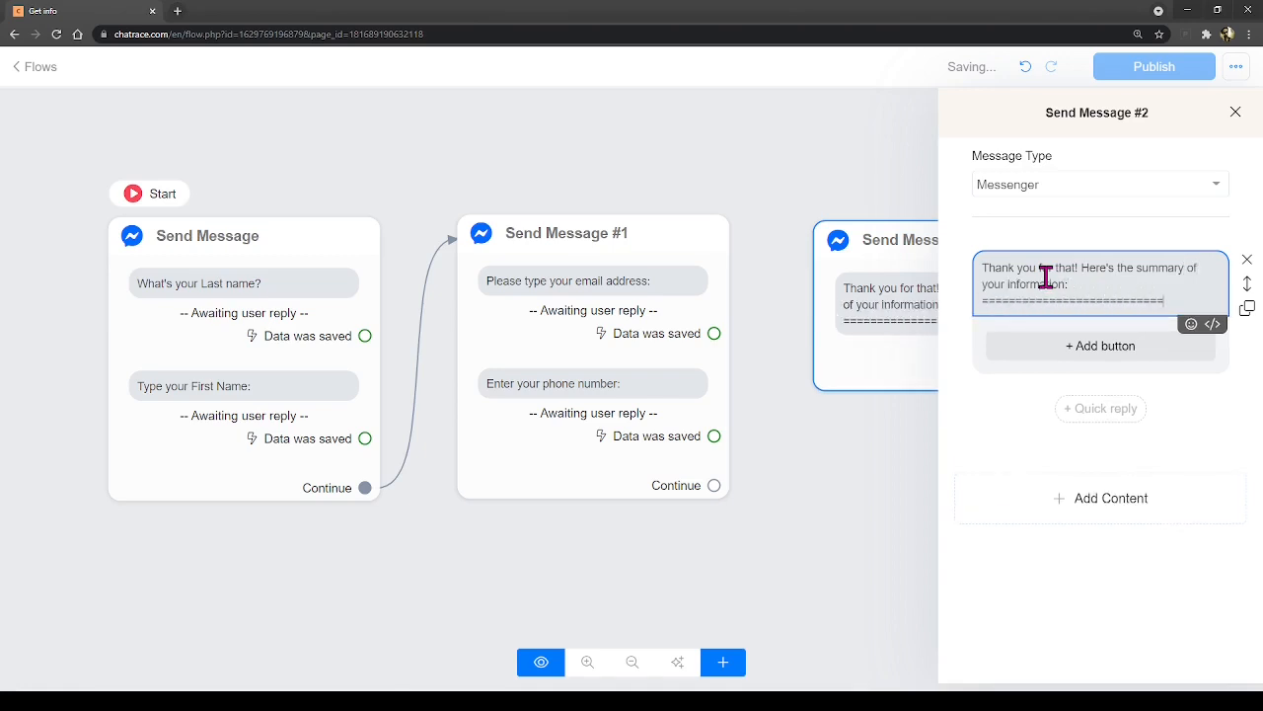
- List the labels First Name:, Last Name:, Email address: and Phone number: on separate lines
key(Return)
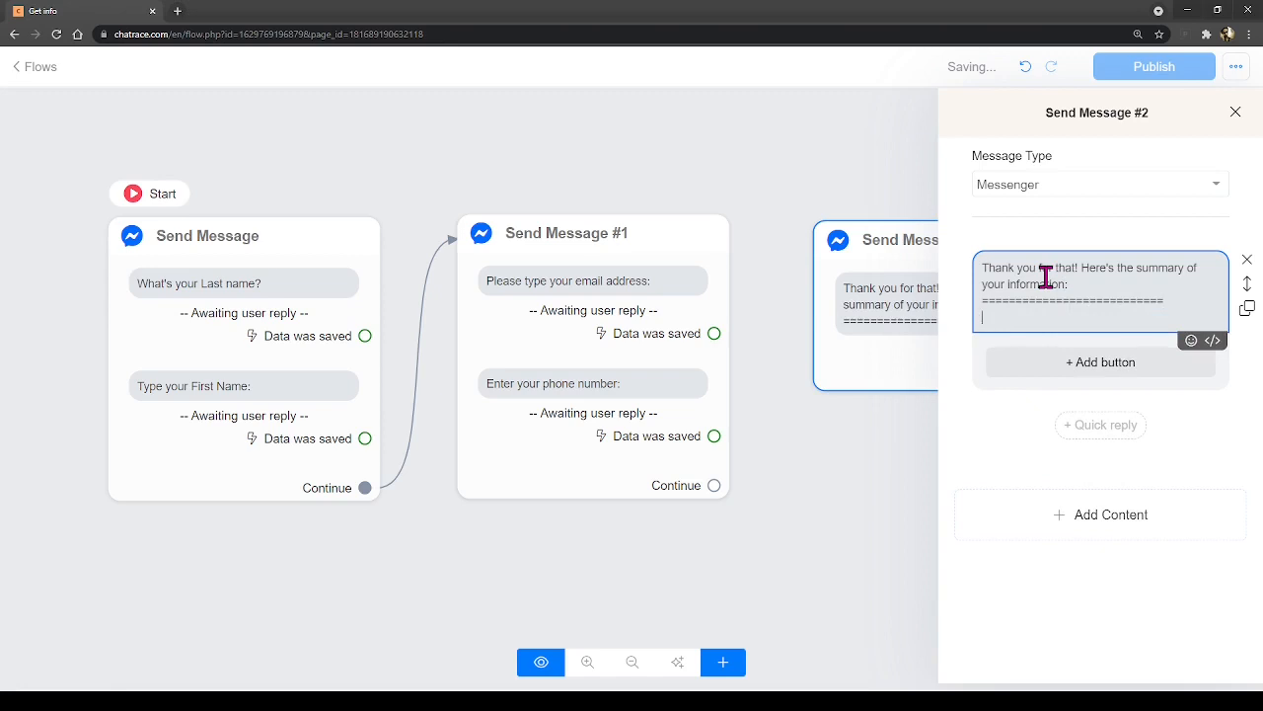
text(First a)
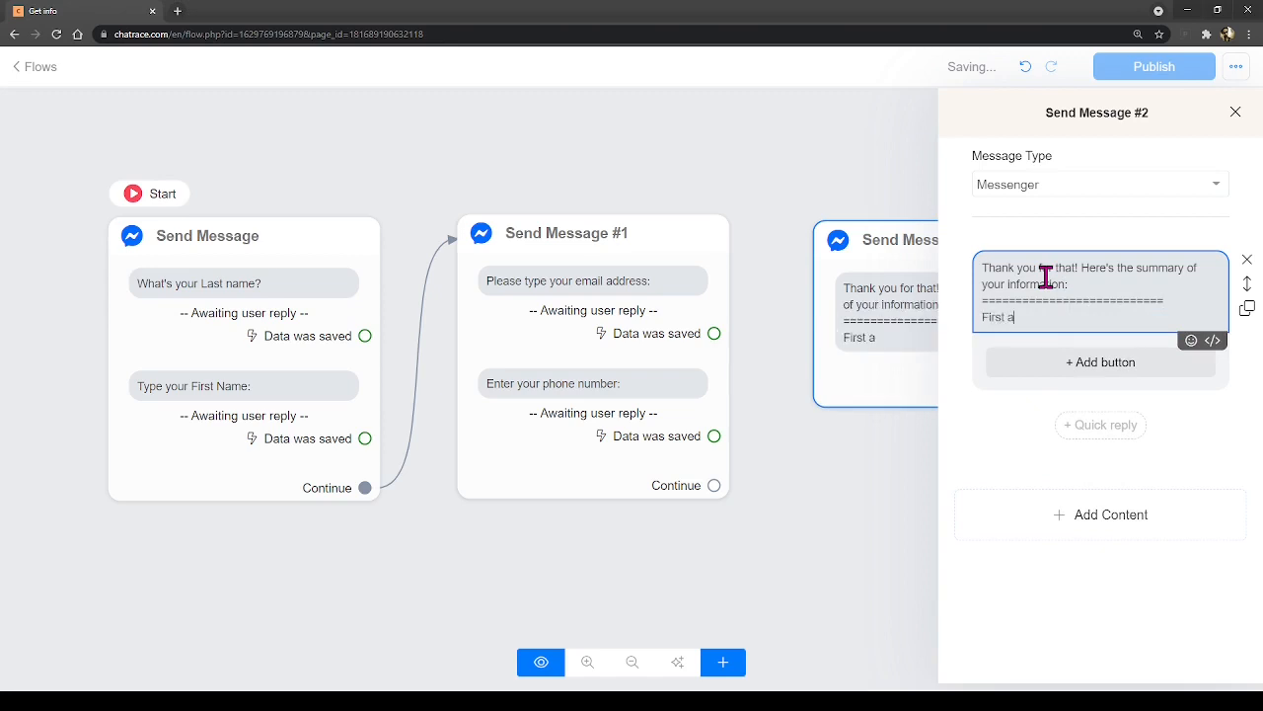
text(nem)
key(BackSpace)
key(BackSpace)
key(BackSpace)
key(BackSpace)
text(name)
key(BackSpace)
key(BackSpace)
key(BackSpace)
key(BackSpace)
text(Name:)
key(Return)
text(L)
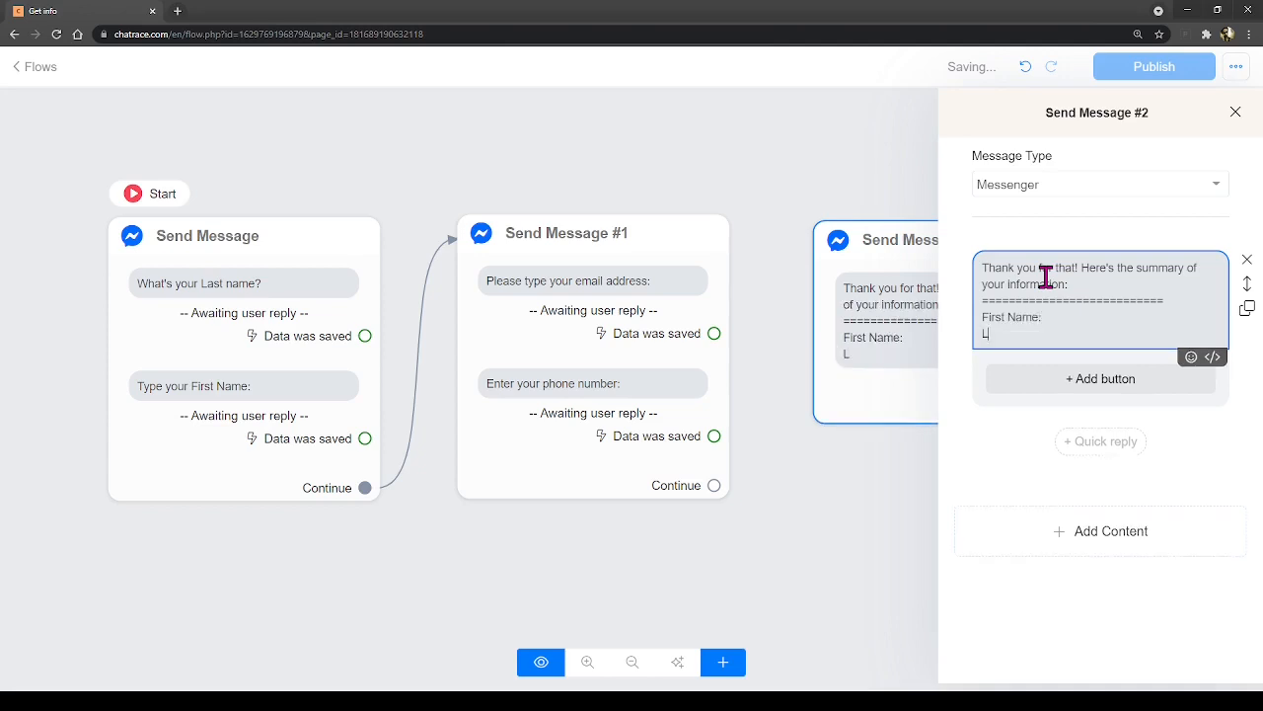
text(ast Name:)
key(Return)
text(Em)
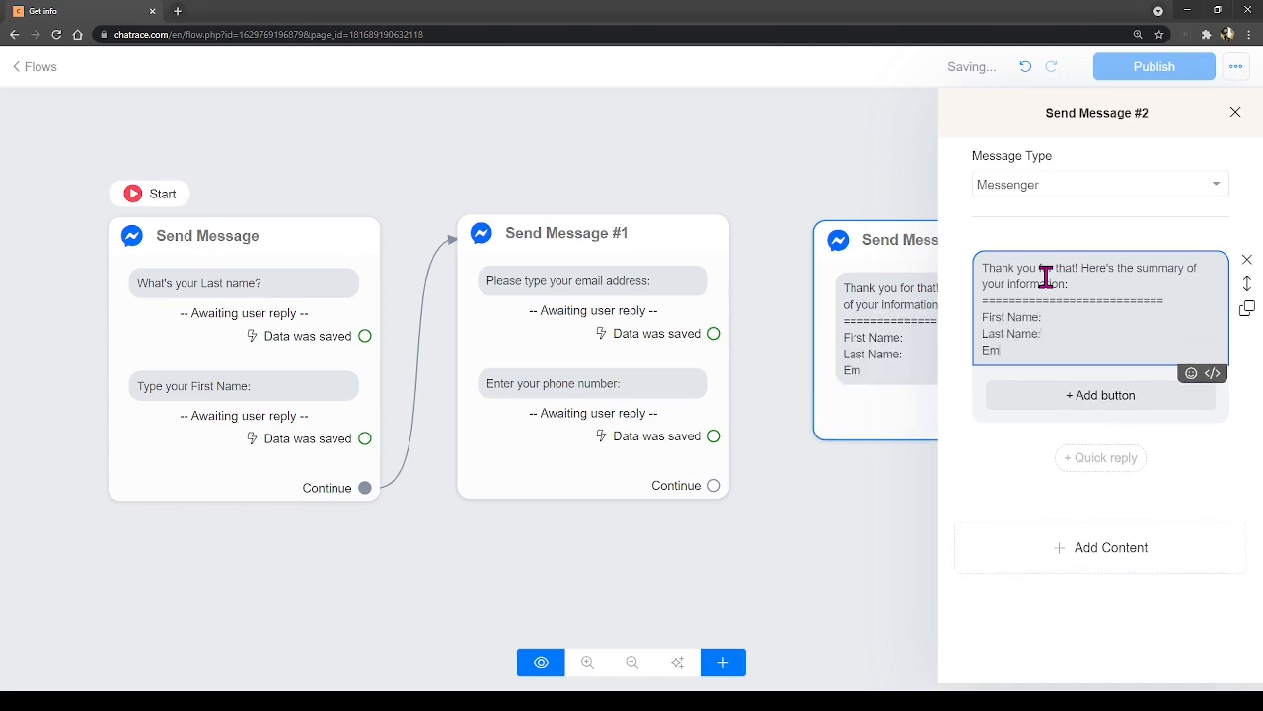
text(ail address:)
key(Return)
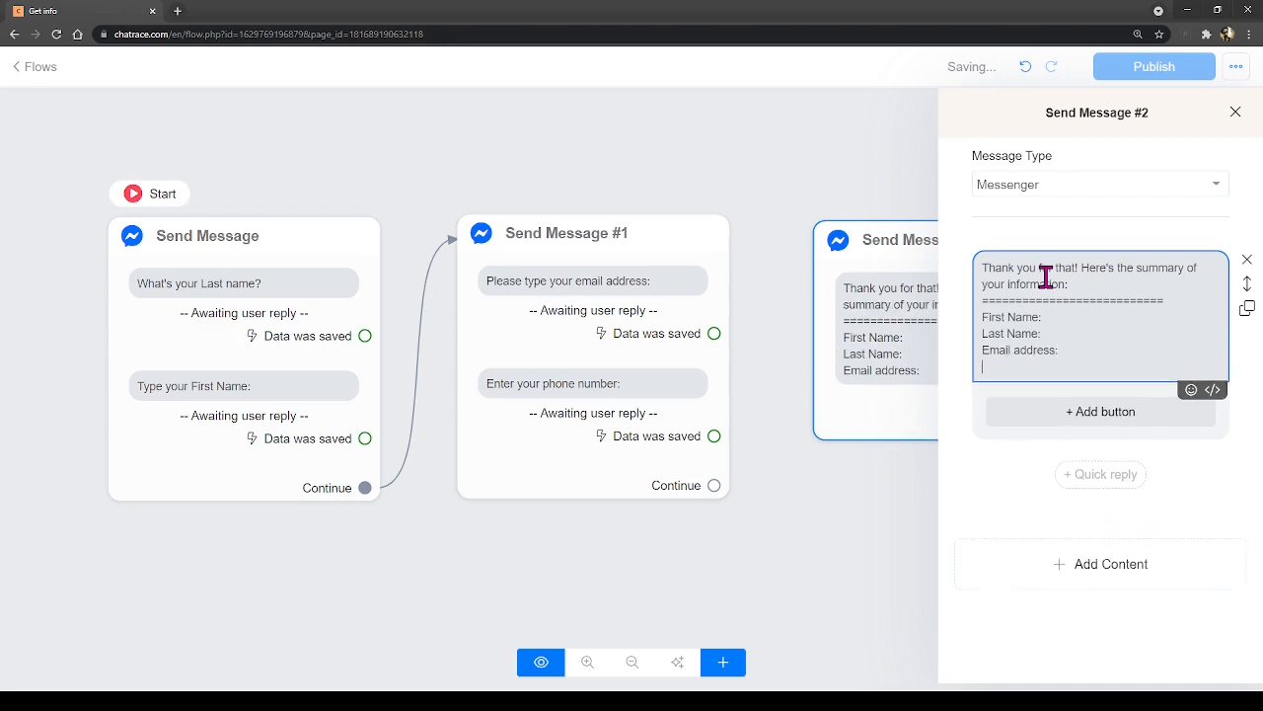
text(phon)
key(BackSpace)
key(BackSpace)
key(BackSpace)
text(hone )
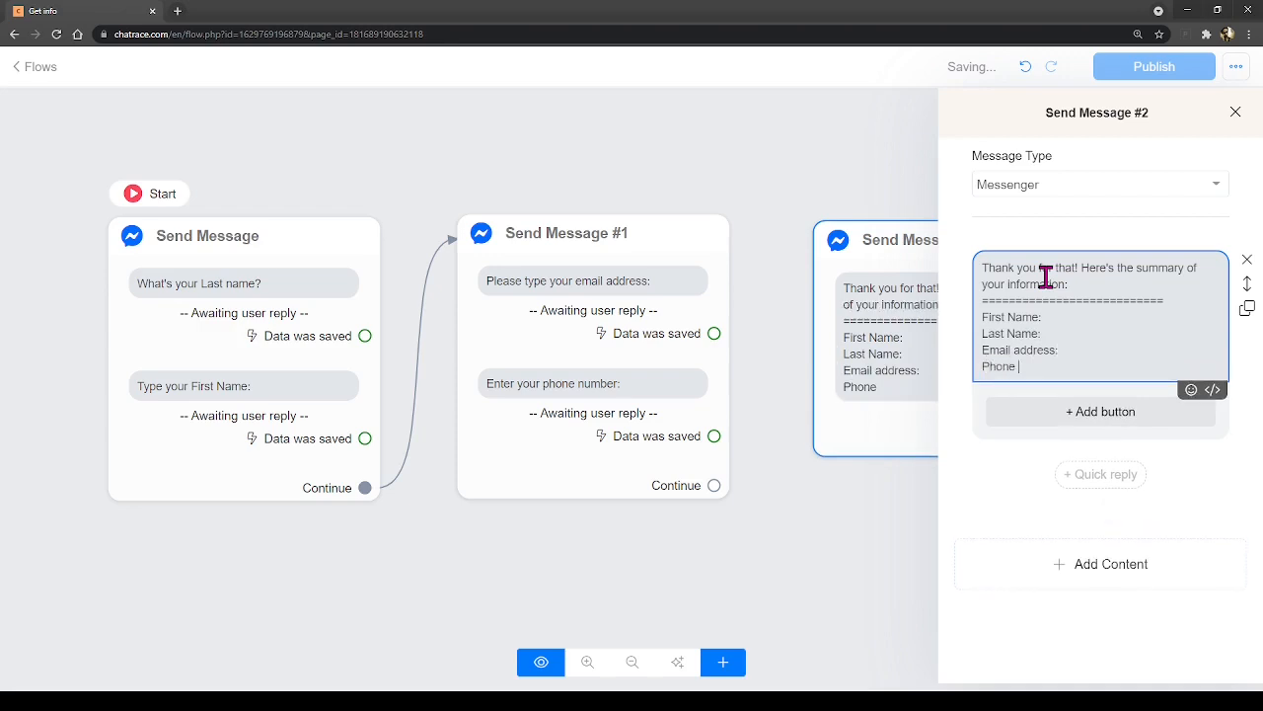
text(number:)
key(Return)
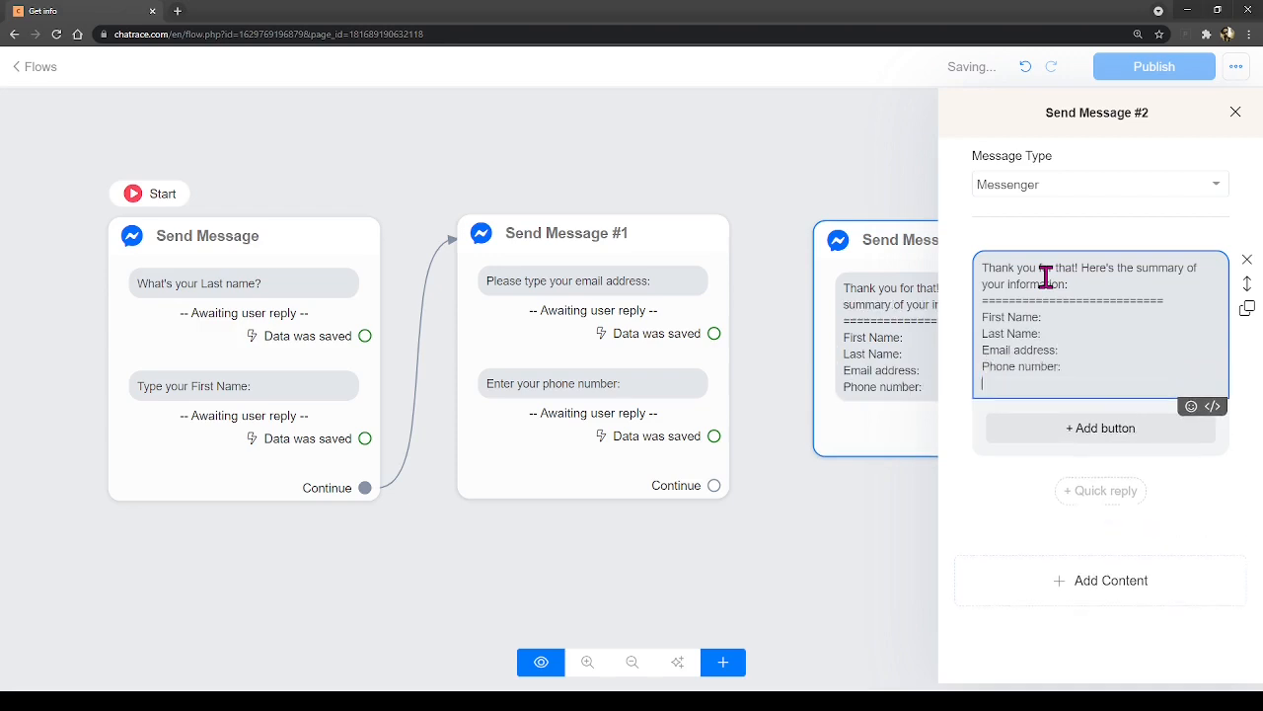
key(Return)
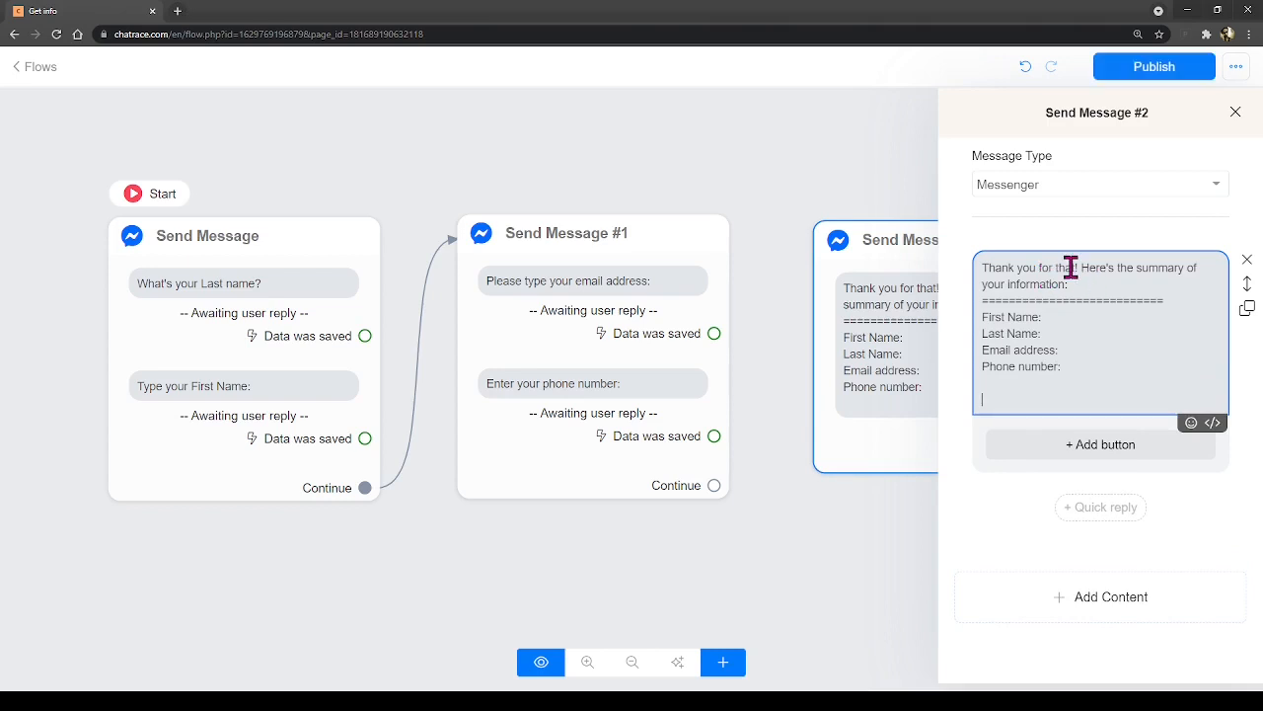
- Review the summary message text and the last name question's reply settings without changing anything
click(1069, 318)
click(1077, 349)
click(169, 347)
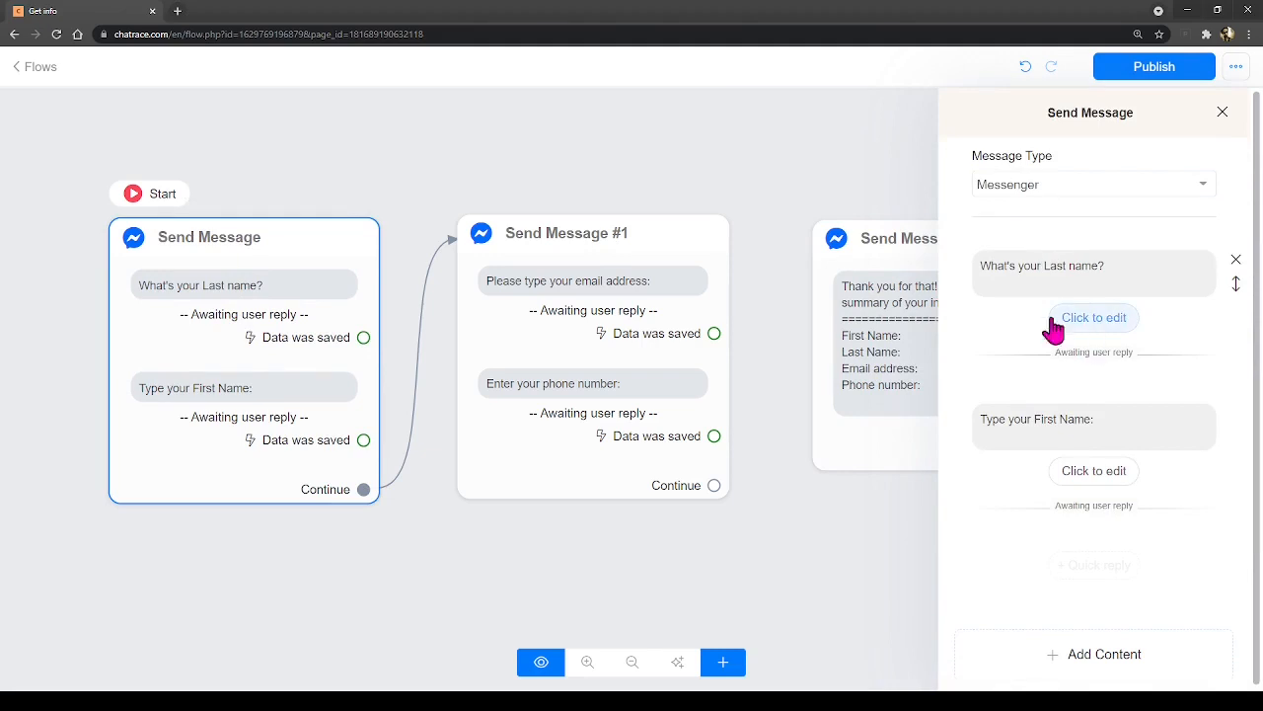
click(1103, 324)
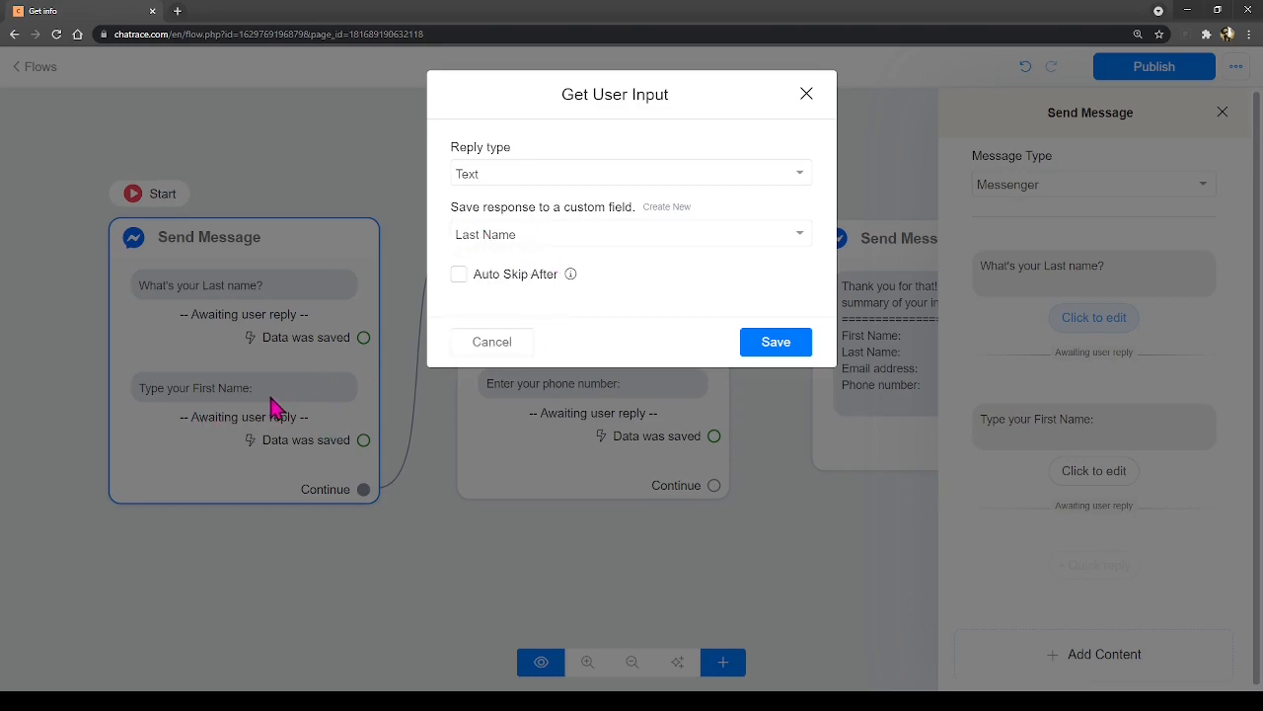
click(492, 343)
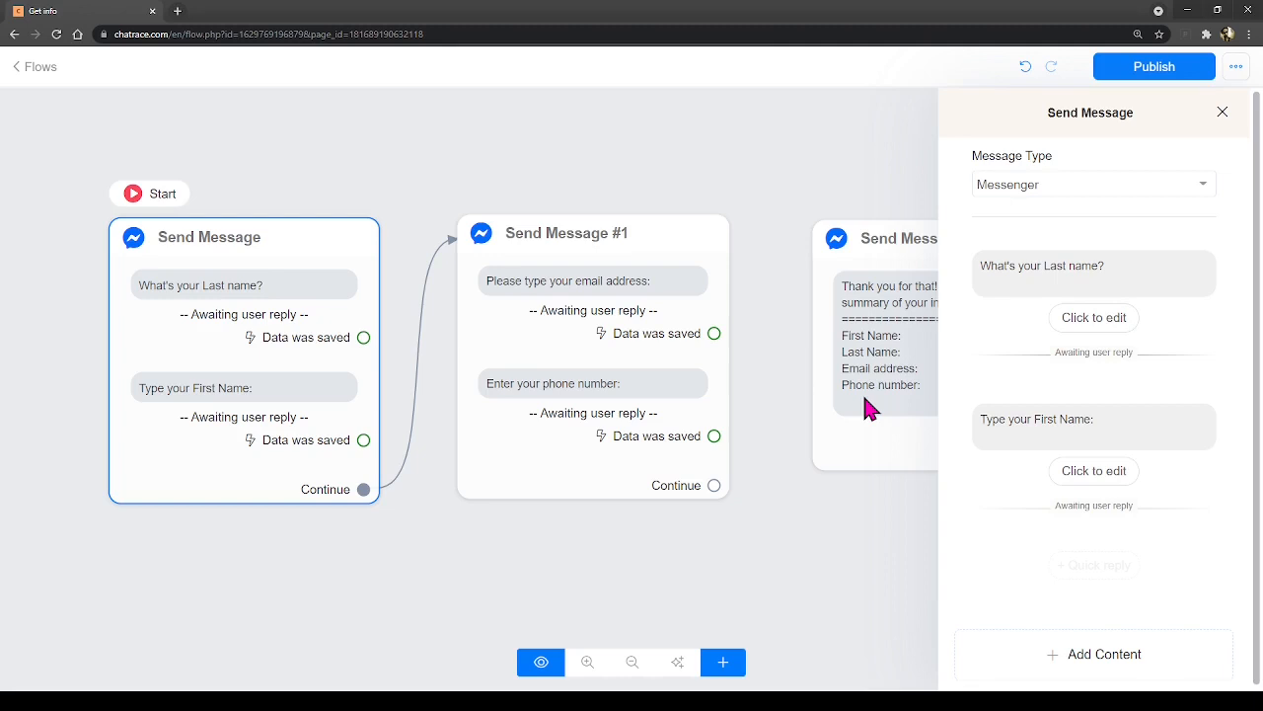
- Open the Send Message #2 summary node and place the caret in its message text
click(882, 554)
click(916, 385)
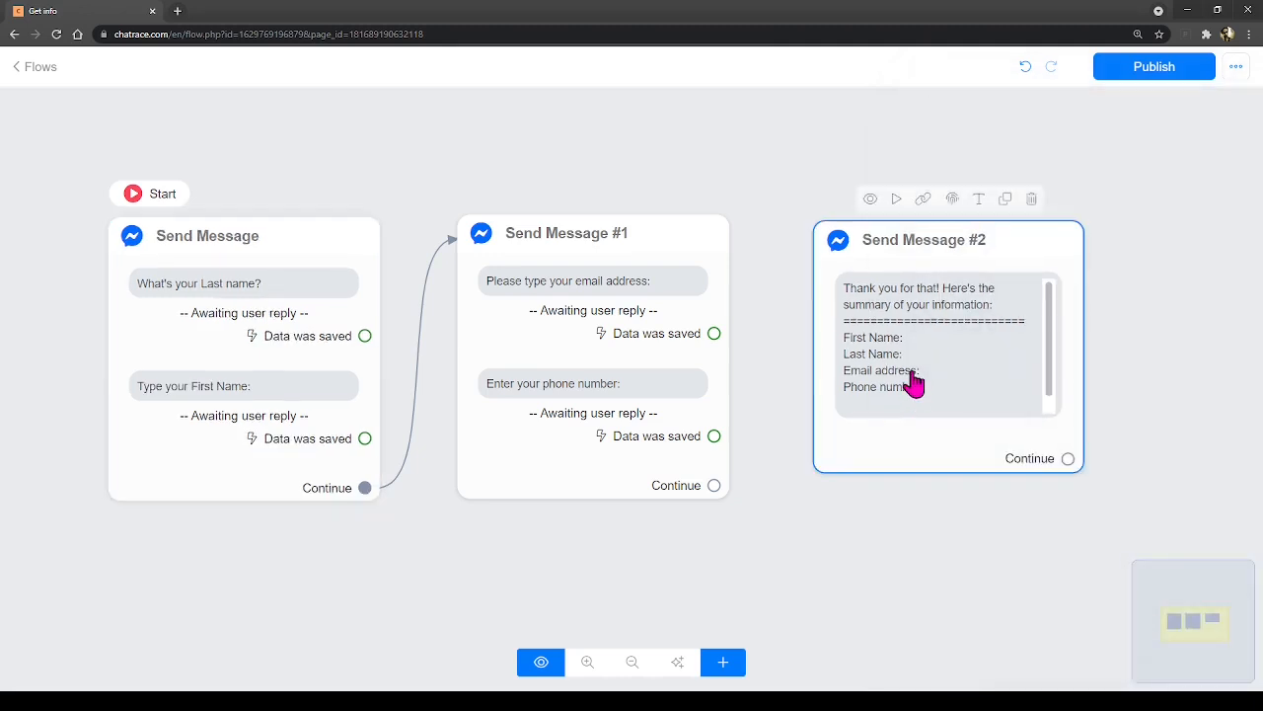
click(1088, 317)
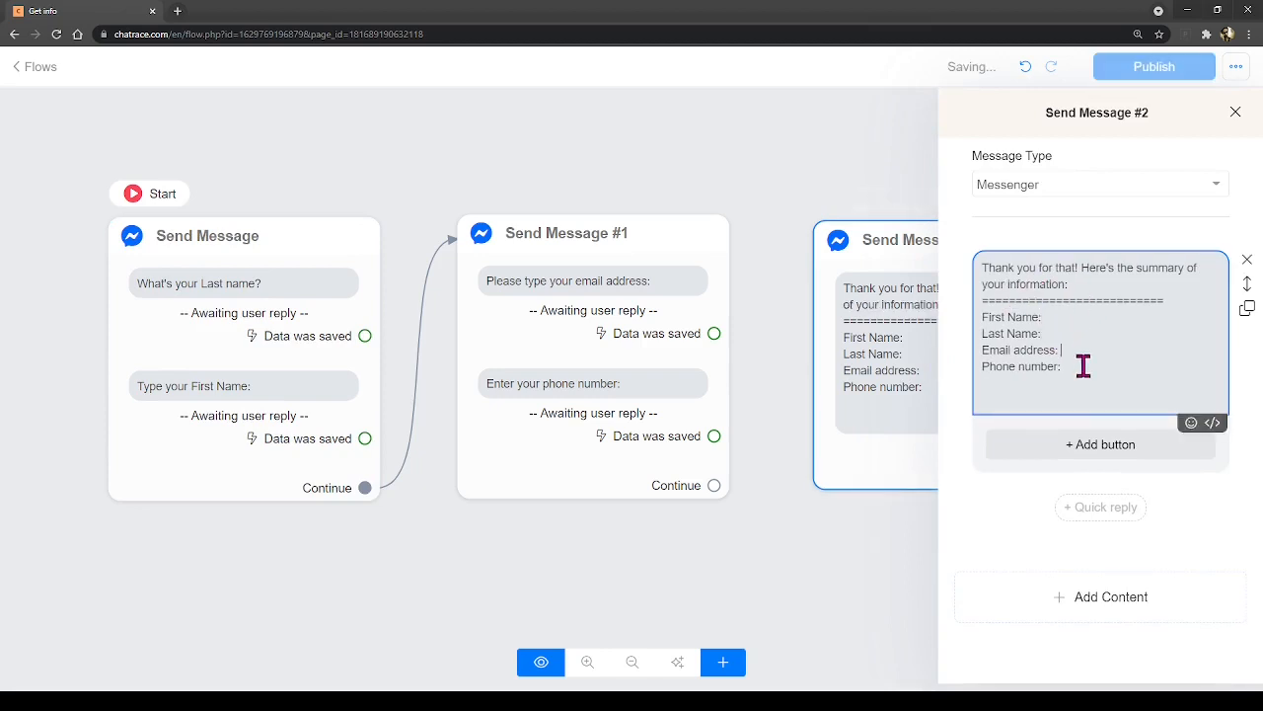
- Insert the {{first_name}} variable after the First Name label
click(1077, 367)
click(1062, 319)
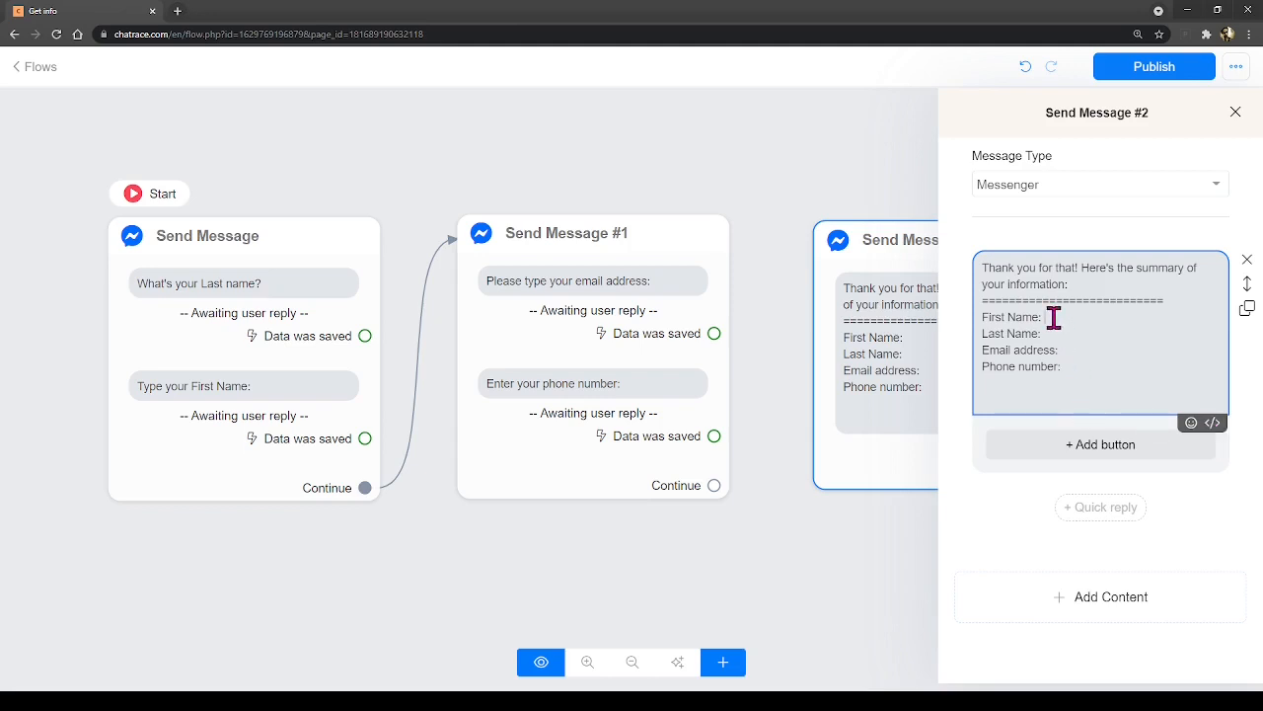
click(1214, 426)
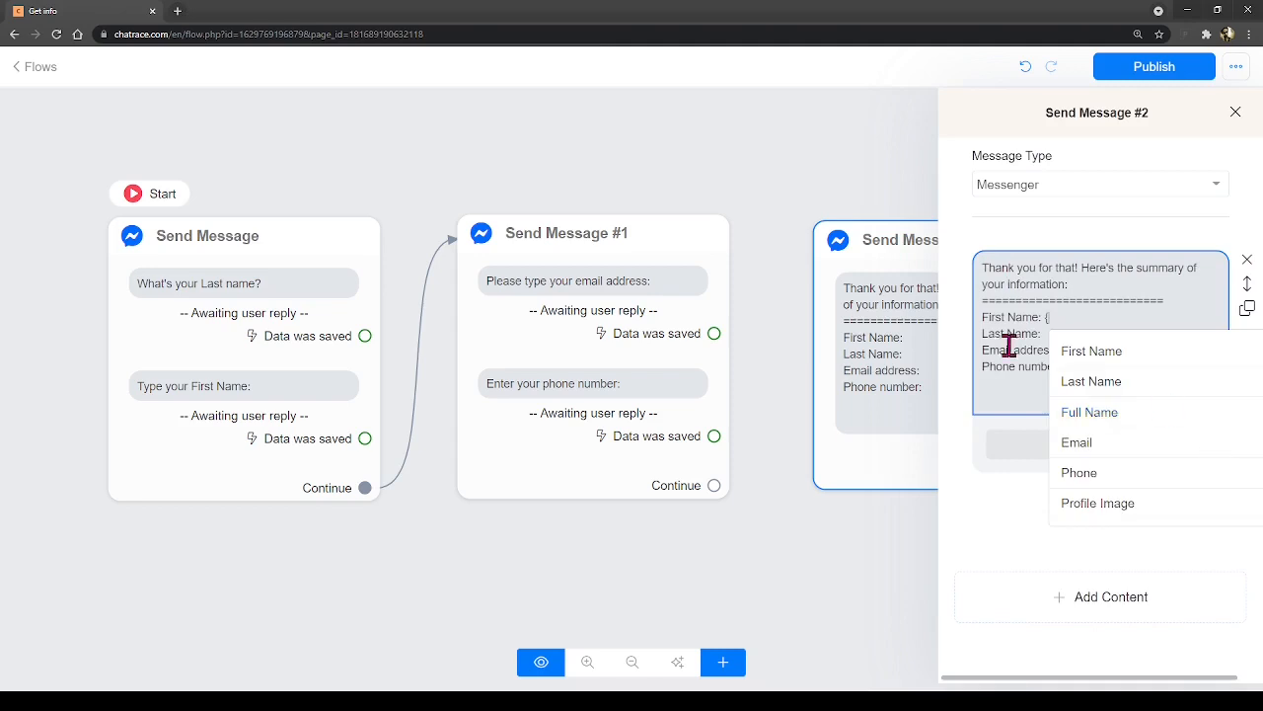
key(BackSpace)
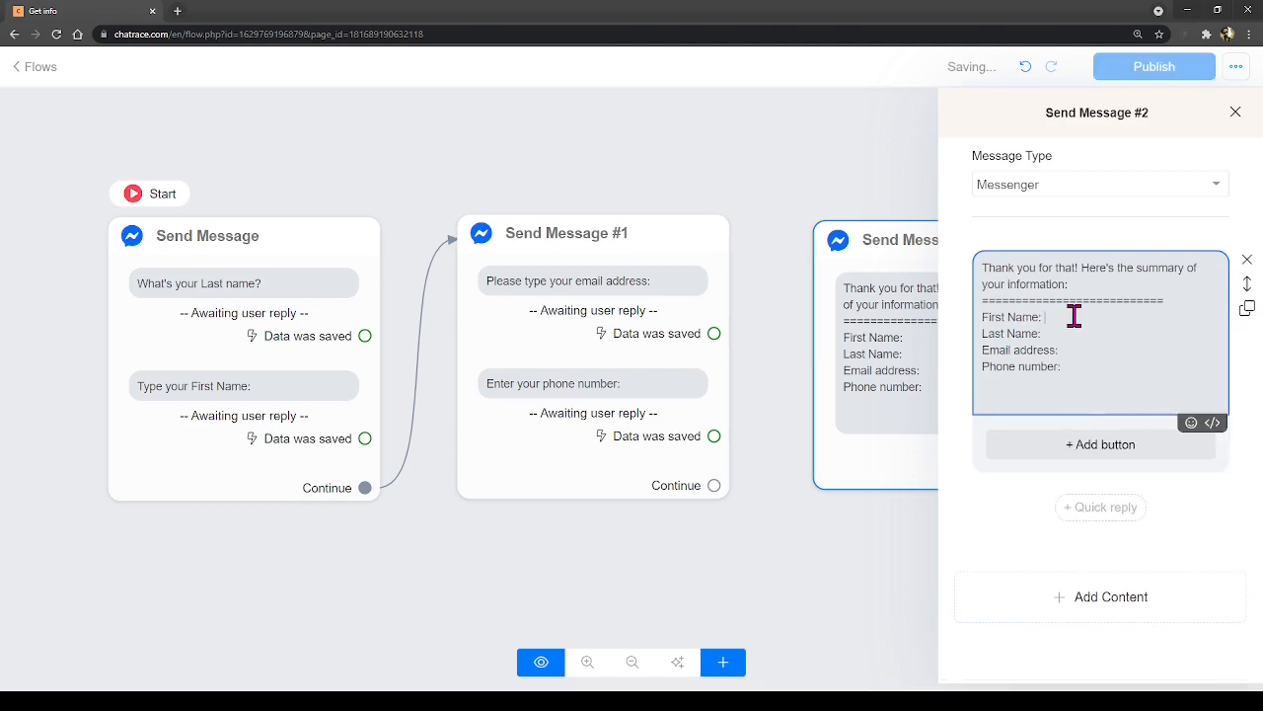
text({)
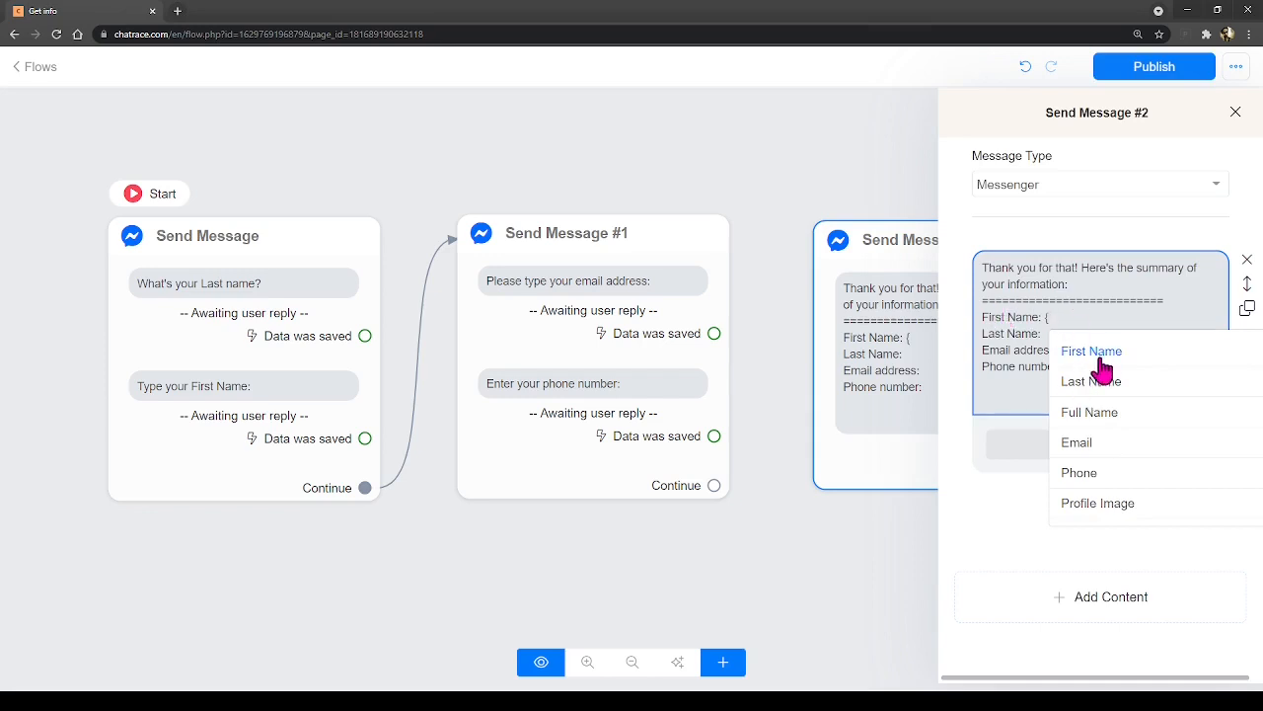
scroll(1103, 369, down, 5)
scroll(1140, 449, down, 2)
scroll(1142, 454, up, 5)
scroll(1142, 435, down, 5)
scroll(1140, 444, up, 5)
click(1113, 353)
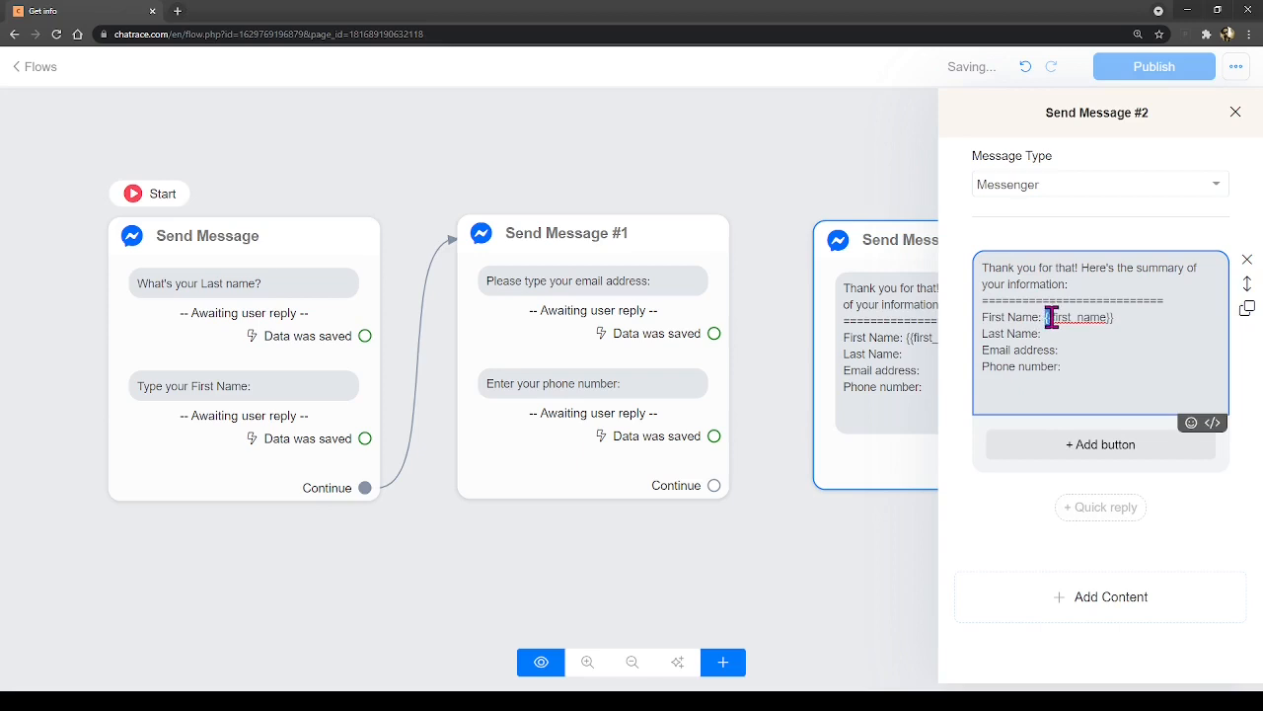
drag(1107, 317, 1048, 318)
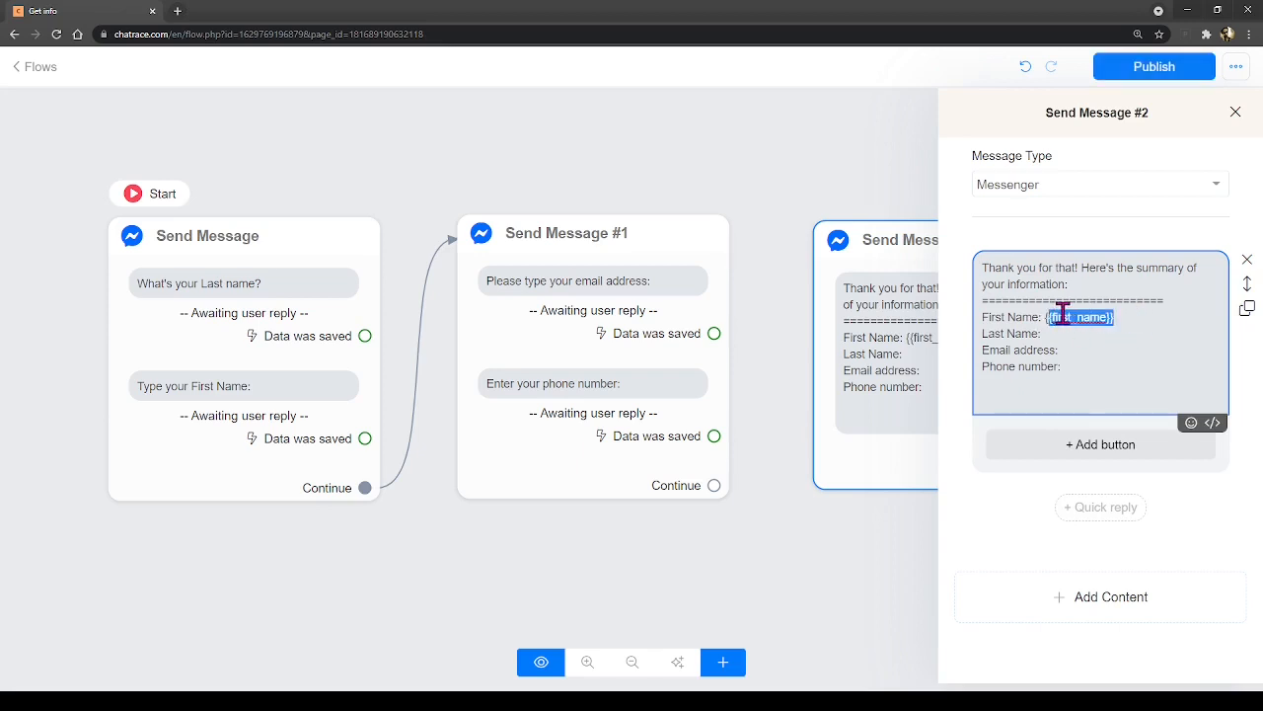
click(1063, 316)
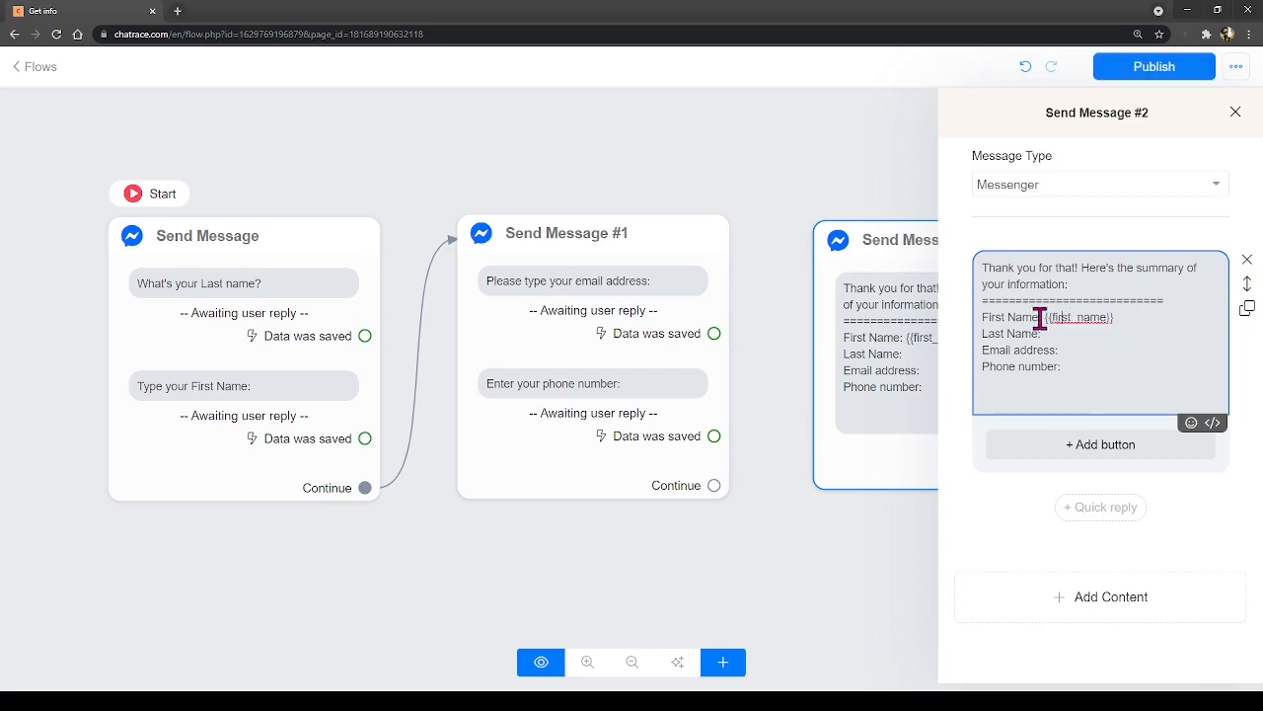
click(1139, 323)
drag(1044, 317, 1108, 316)
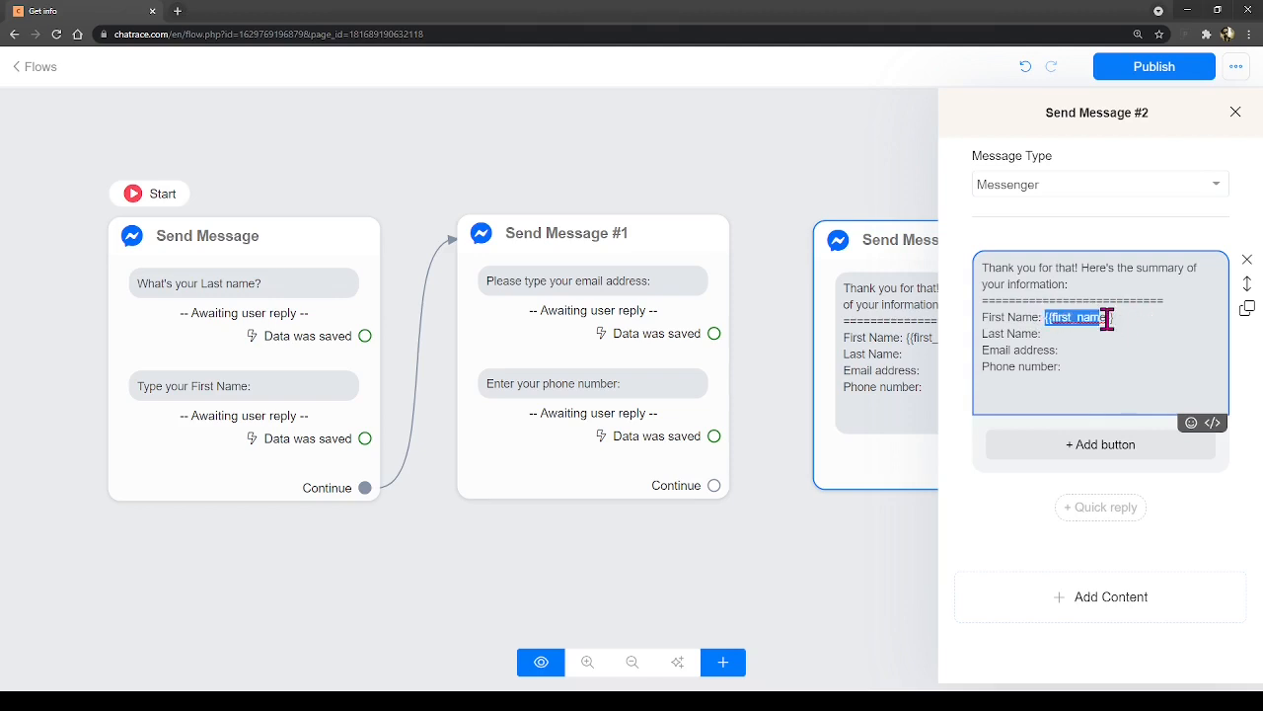
click(1096, 332)
- Insert {{last_name}}, {{email}} and {{phone}} after their labels and close the panel
text({)
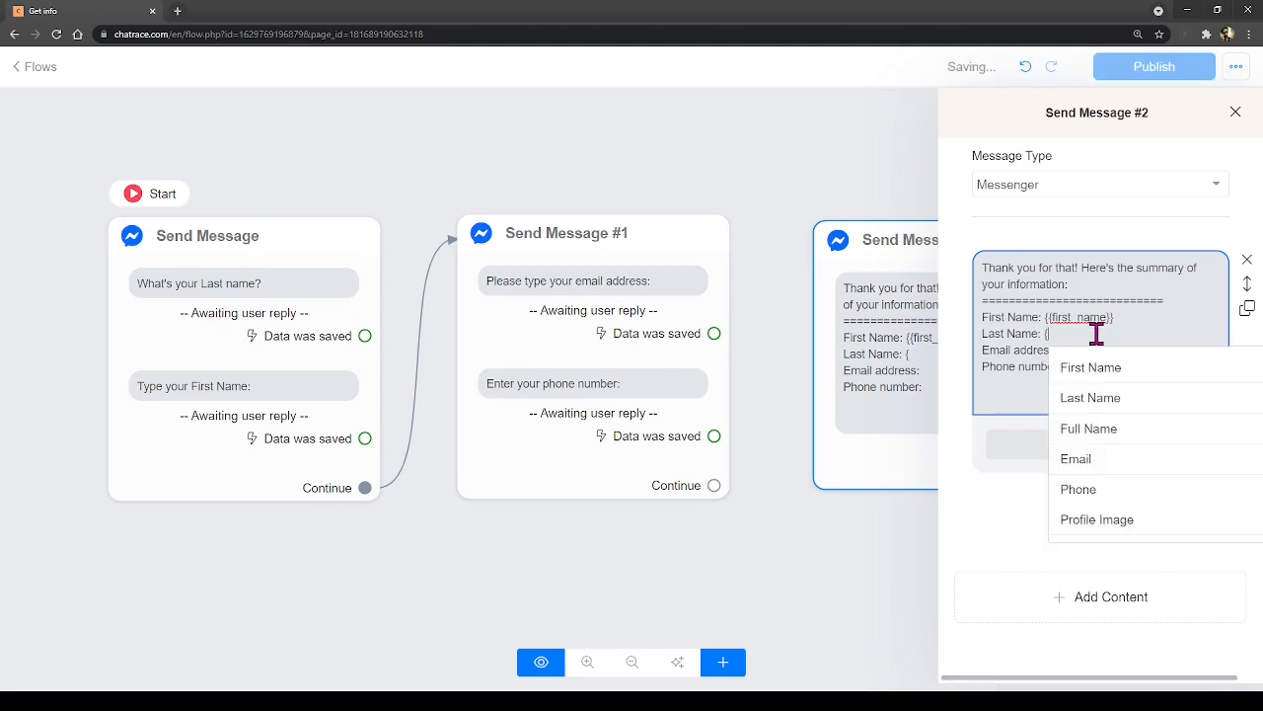
click(1092, 398)
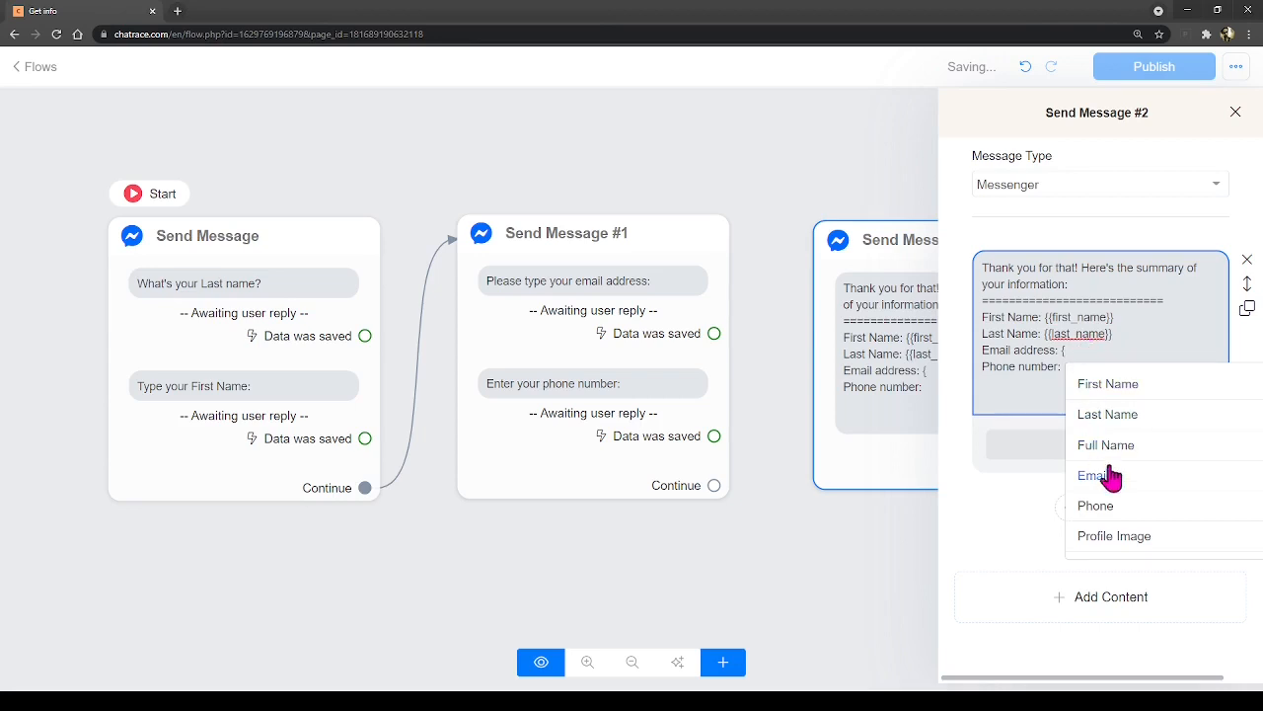
click(1106, 474)
click(1100, 362)
text({)
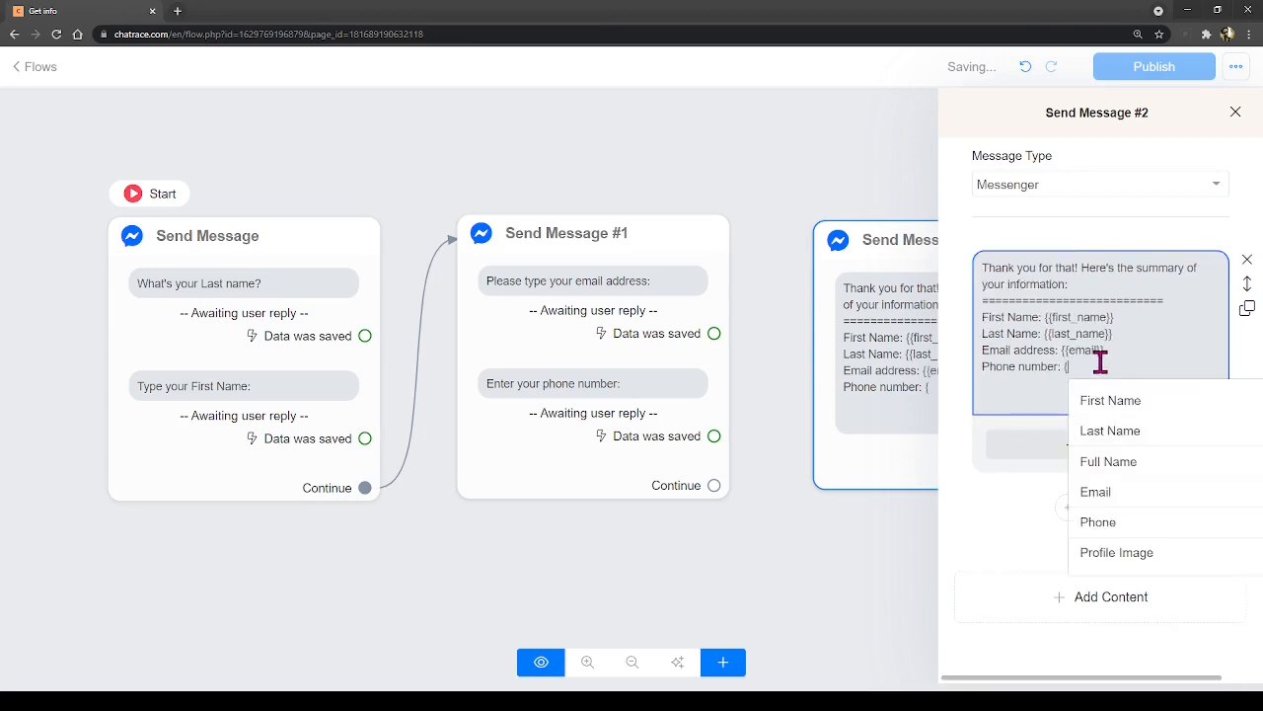
click(1100, 521)
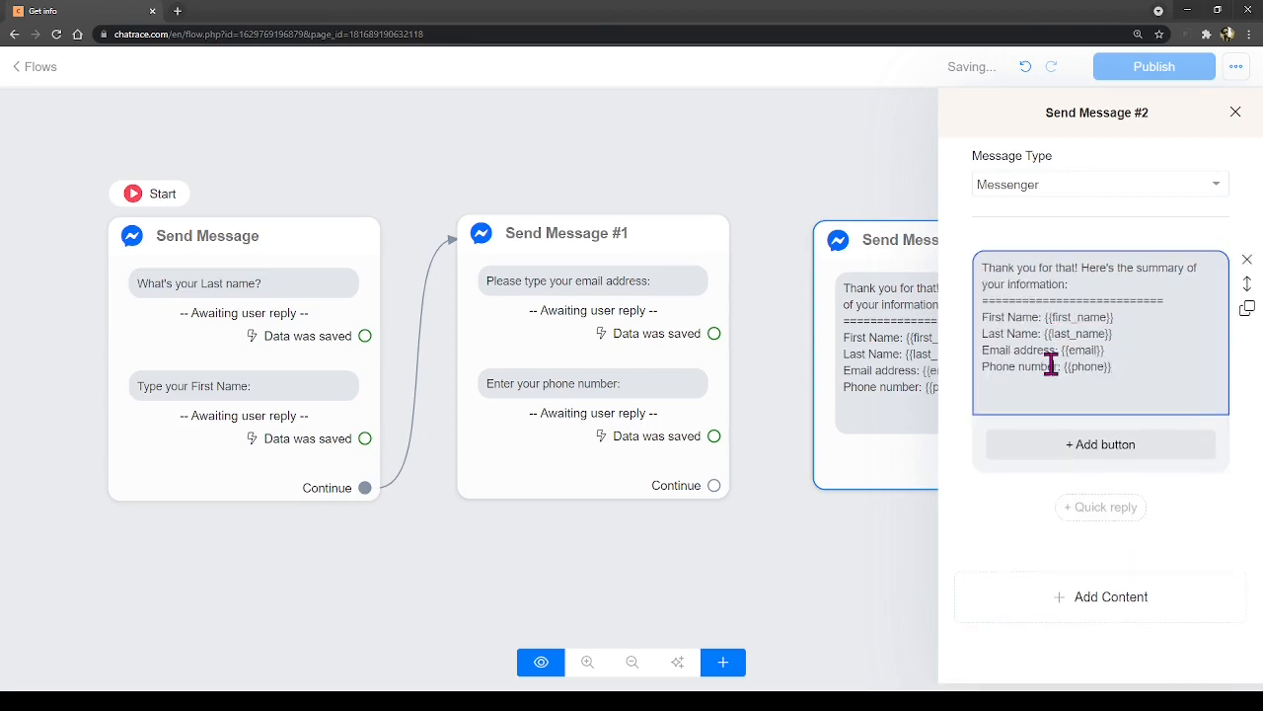
click(724, 601)
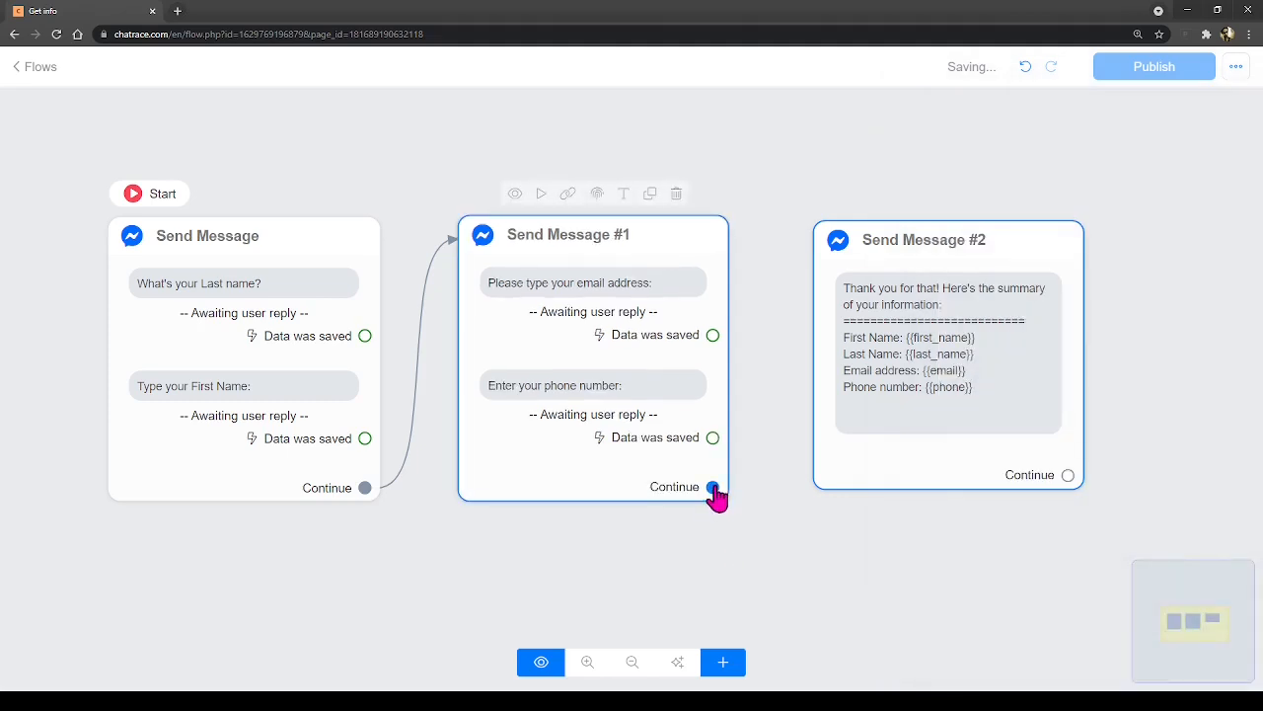
- Connect Send Message #1's Continue output to the summary message and publish the flow
drag(713, 488, 900, 422)
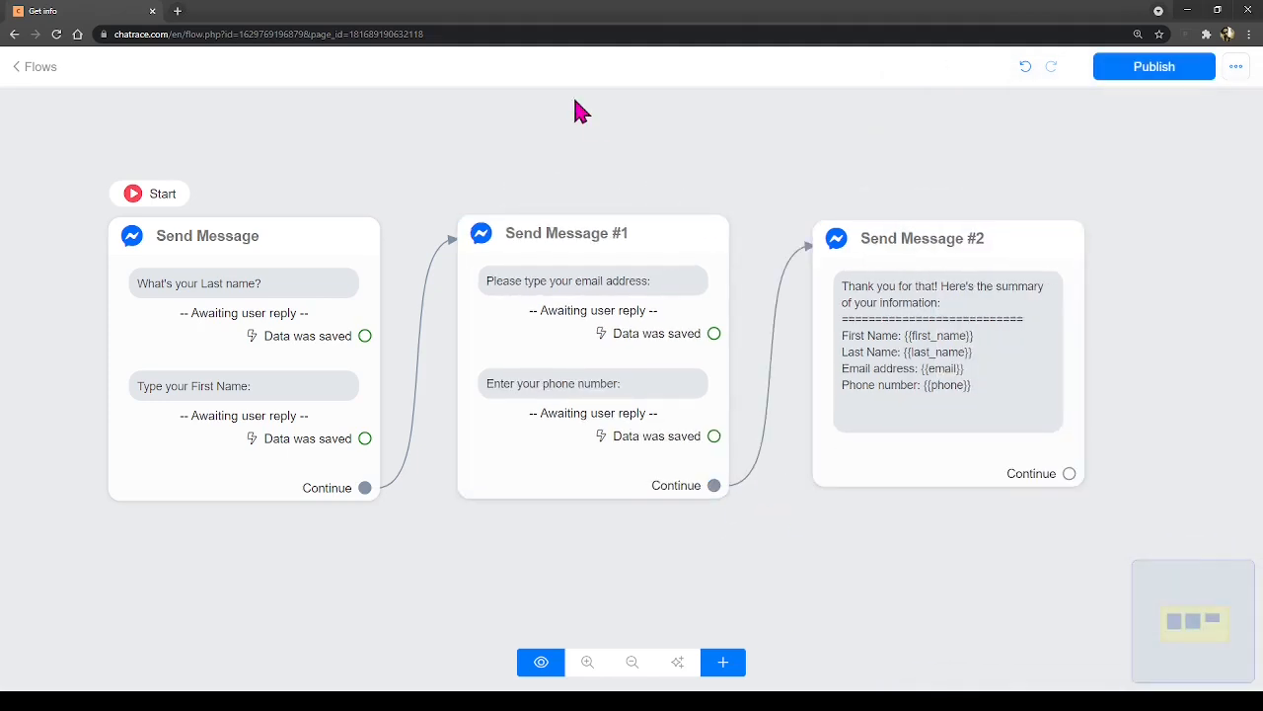
click(1150, 67)
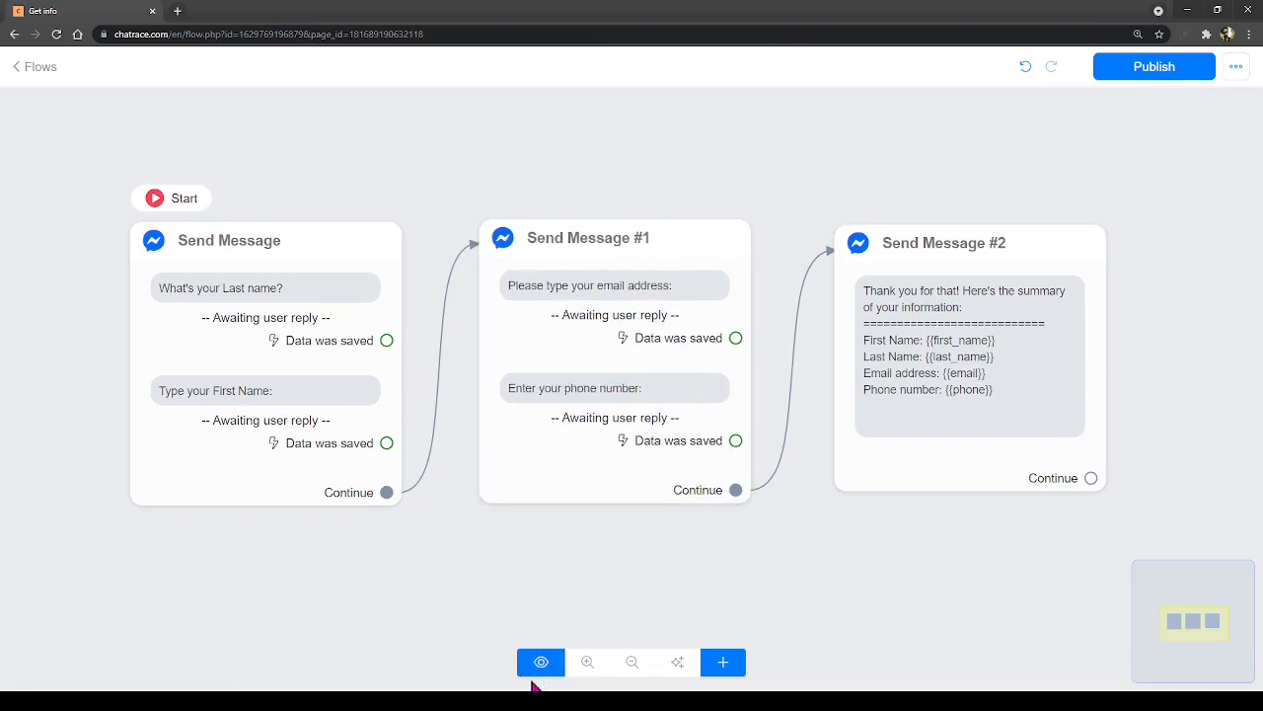
click(239, 247)
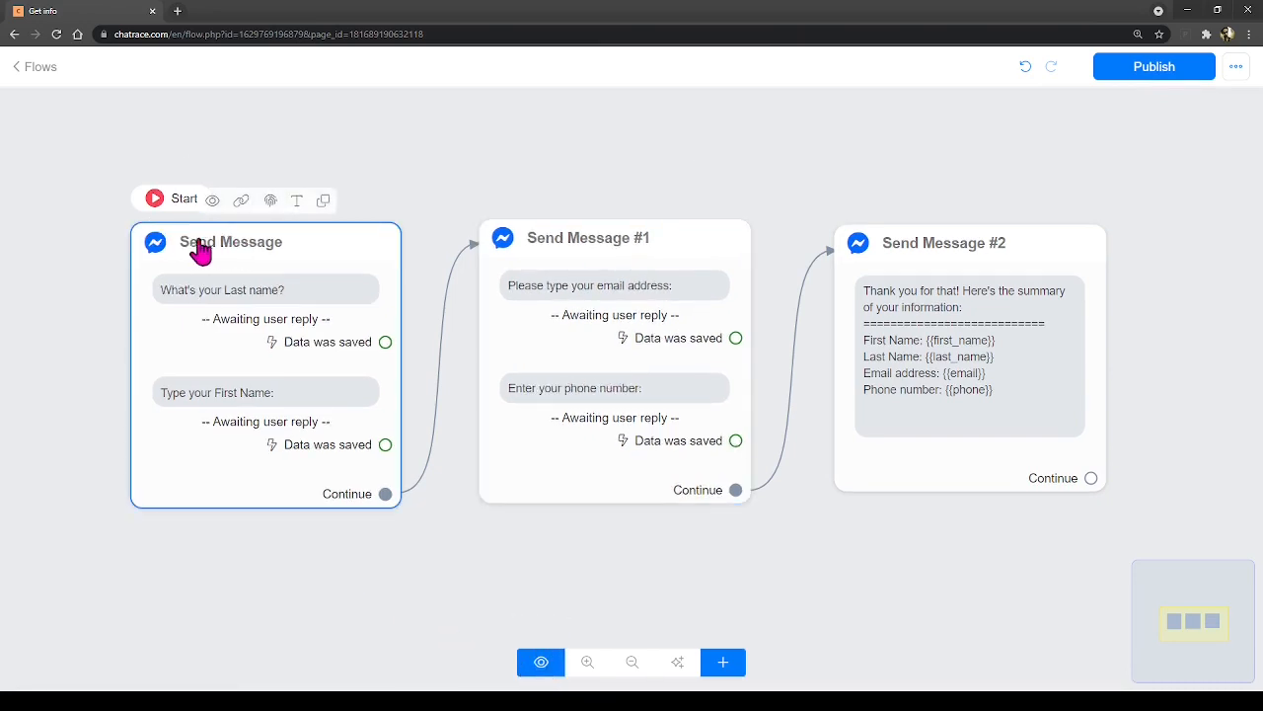
click(225, 94)
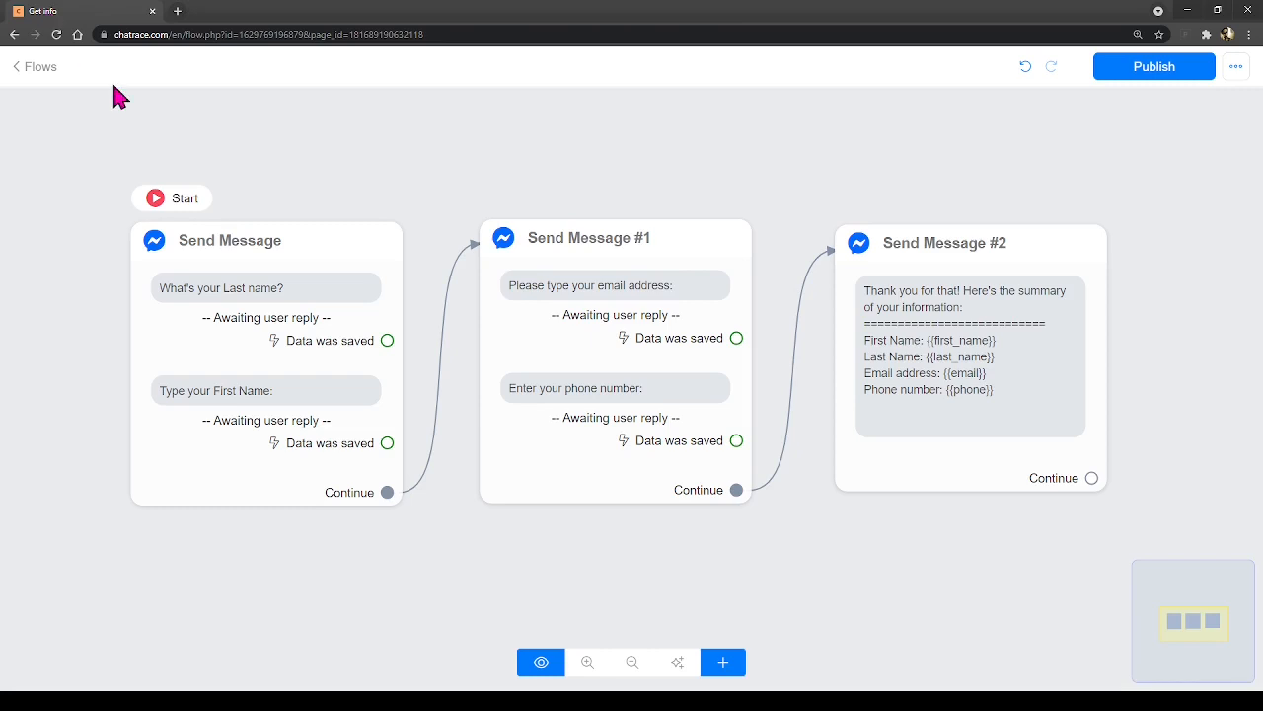
- Launch the flow preview in Messenger, confirming the 'You are almost there' dialog
click(541, 669)
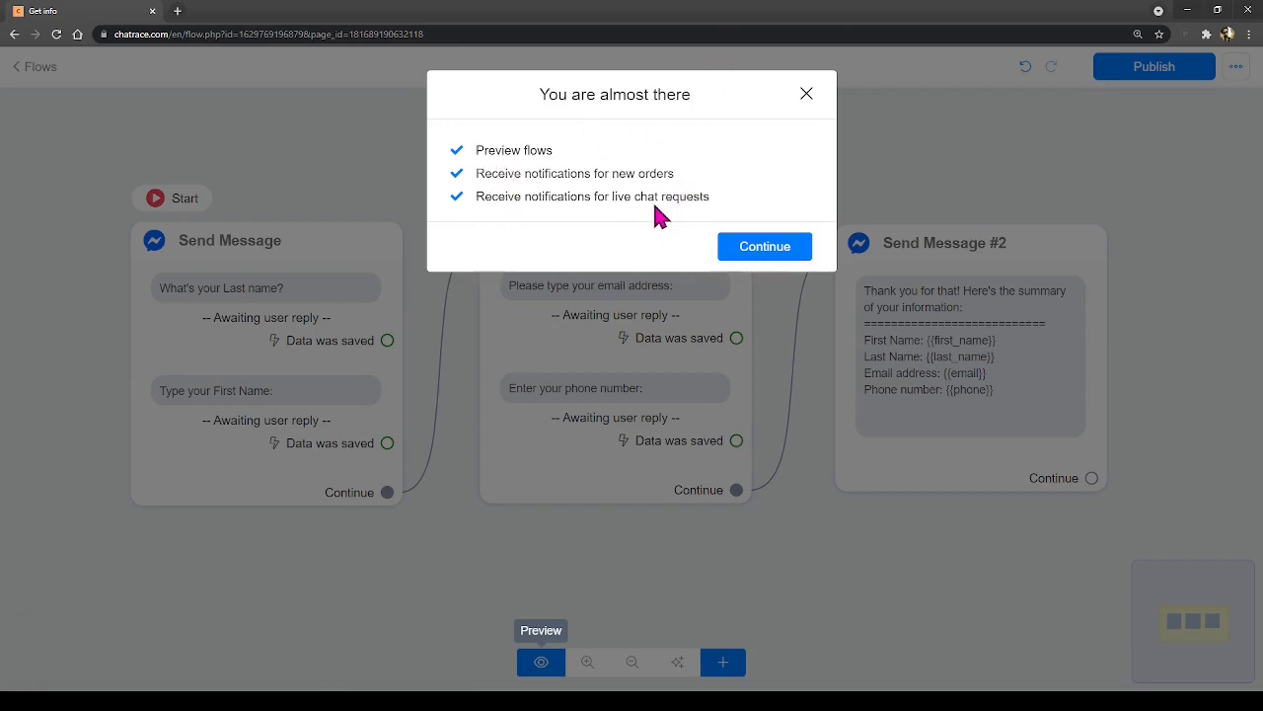
click(758, 251)
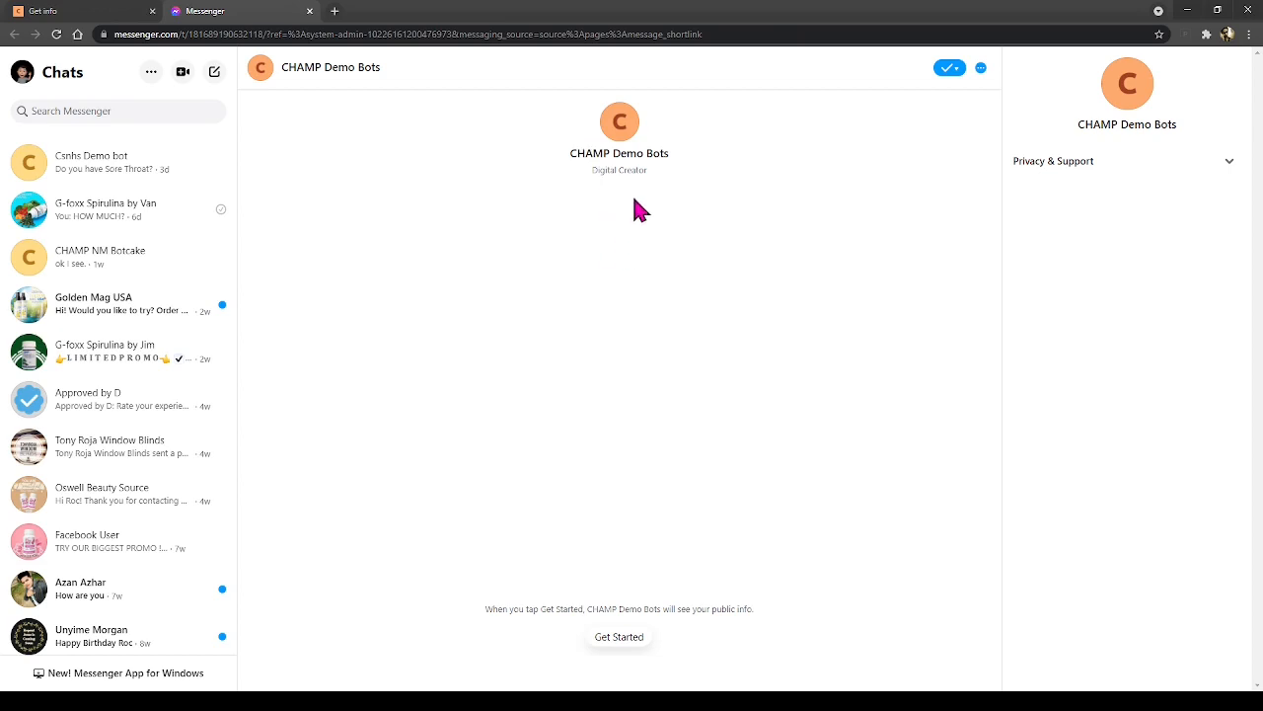
- Start the bot chat with Get Started and read its welcome replies zoomed in
click(616, 639)
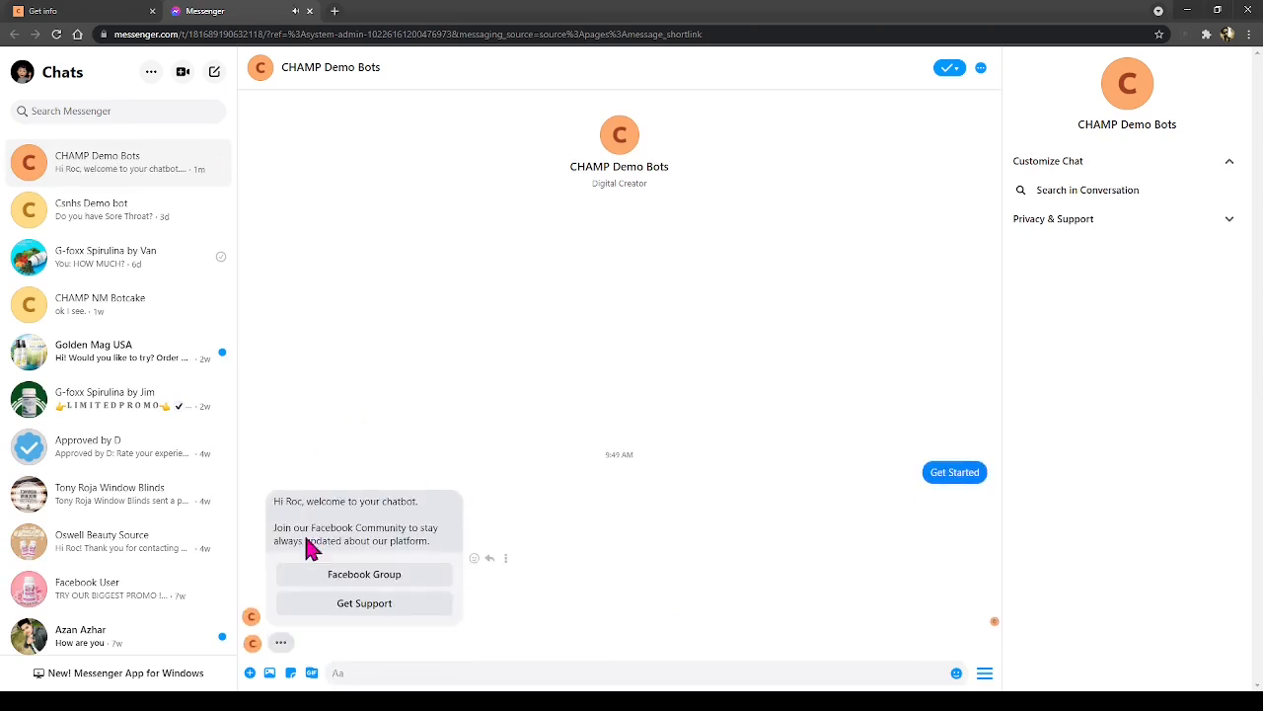
click(59, 18)
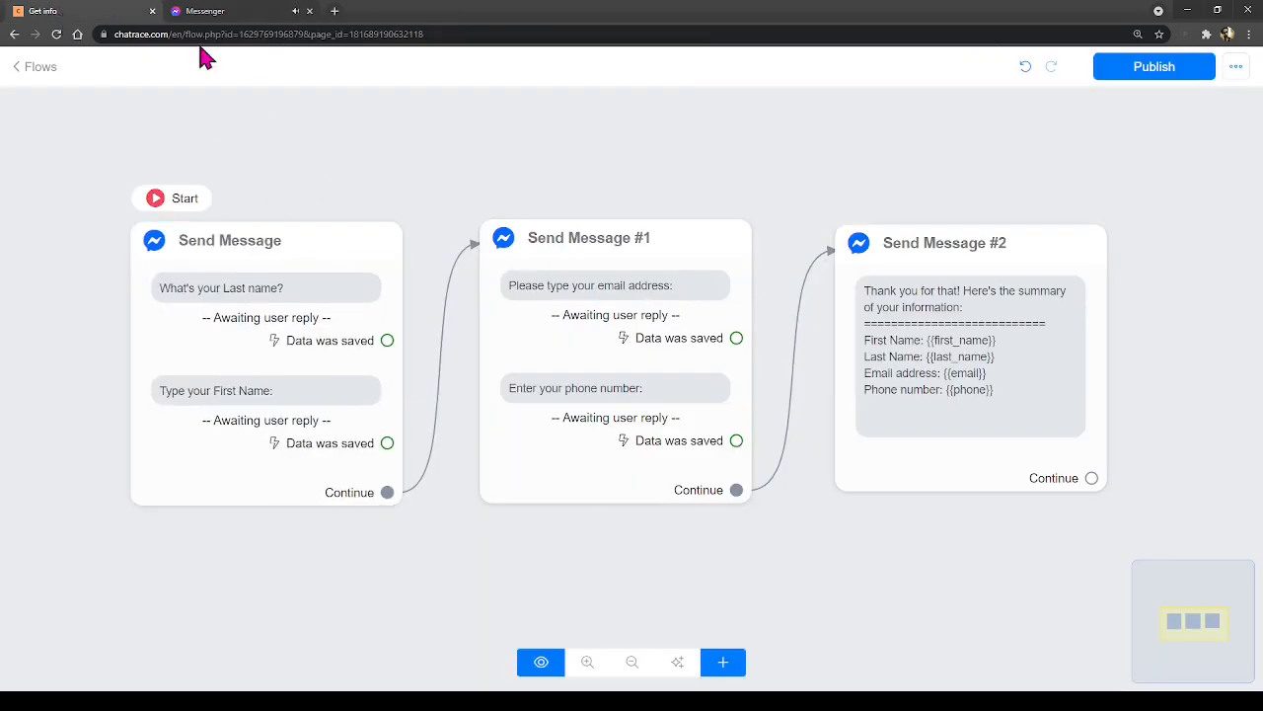
click(213, 16)
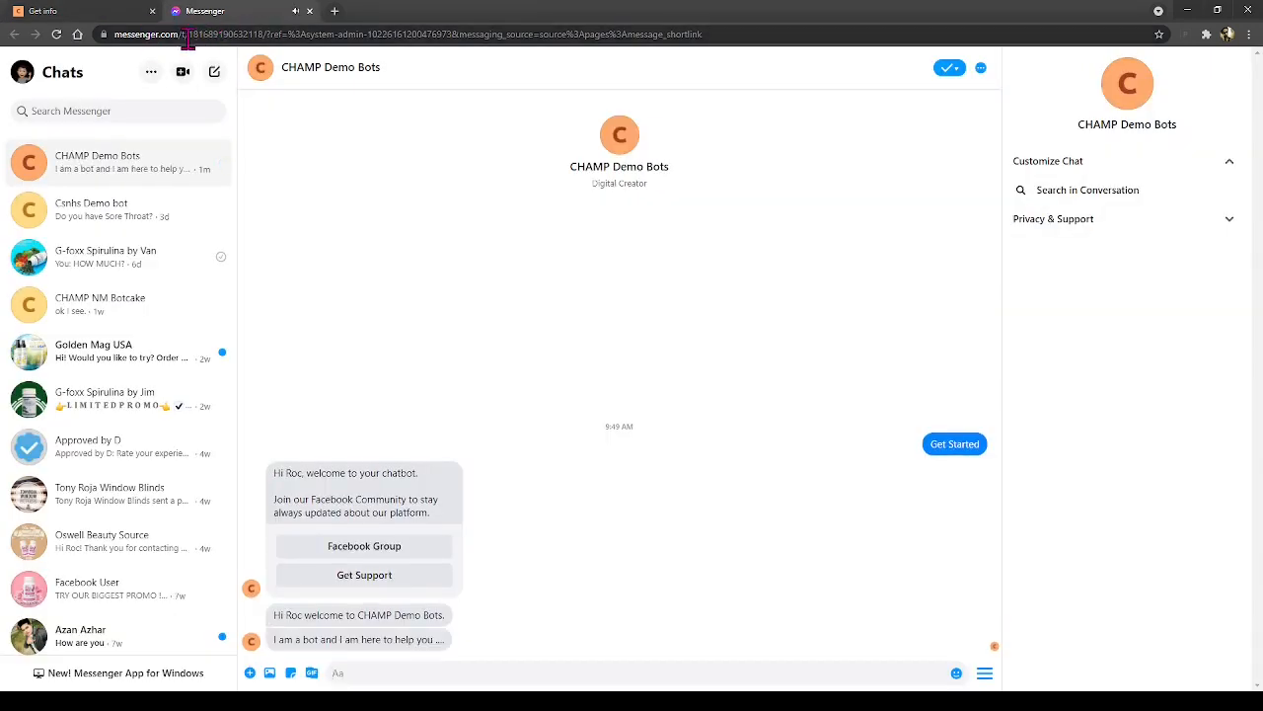
key(ctrl+plus)
key(ctrl+plus)
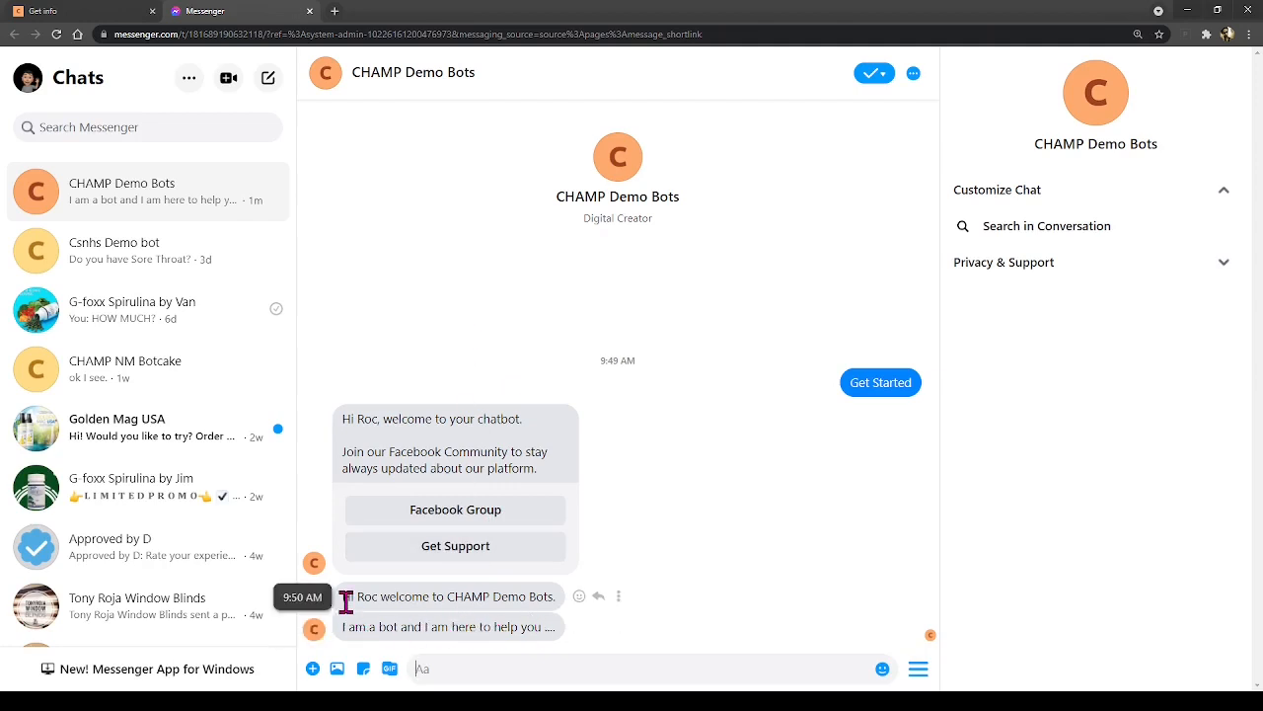
drag(343, 596, 495, 629)
click(490, 626)
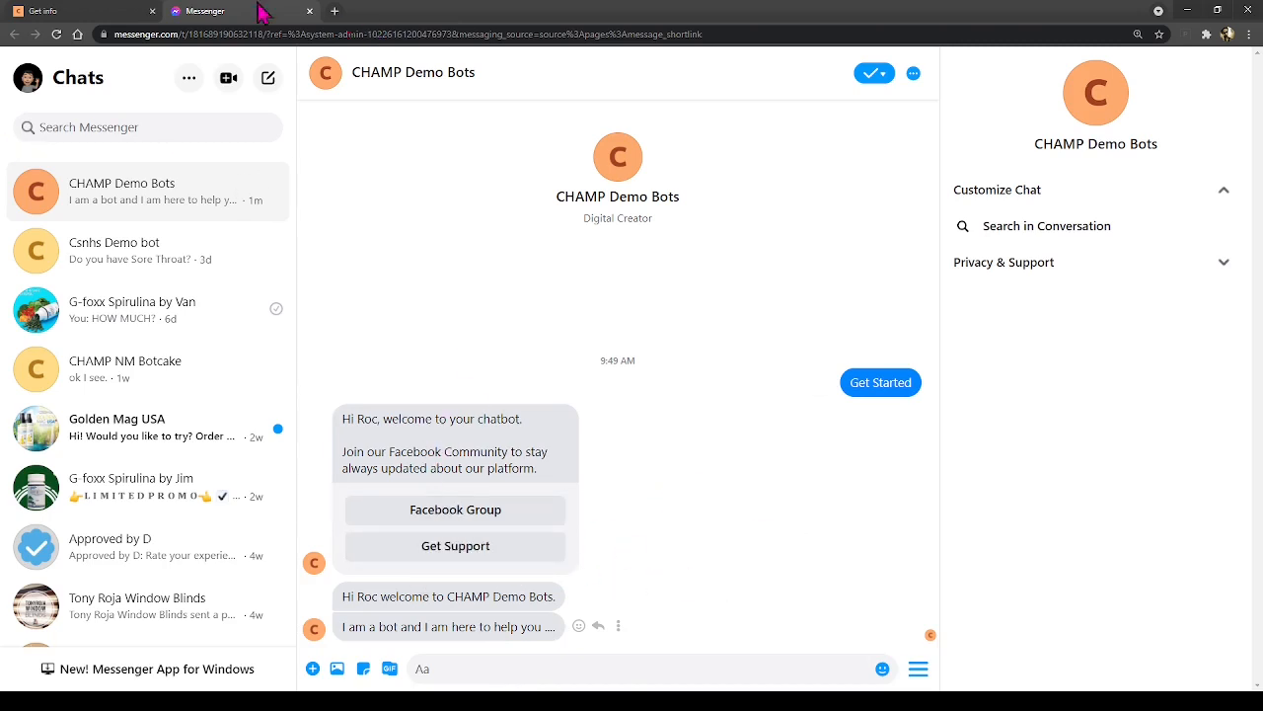
click(77, 16)
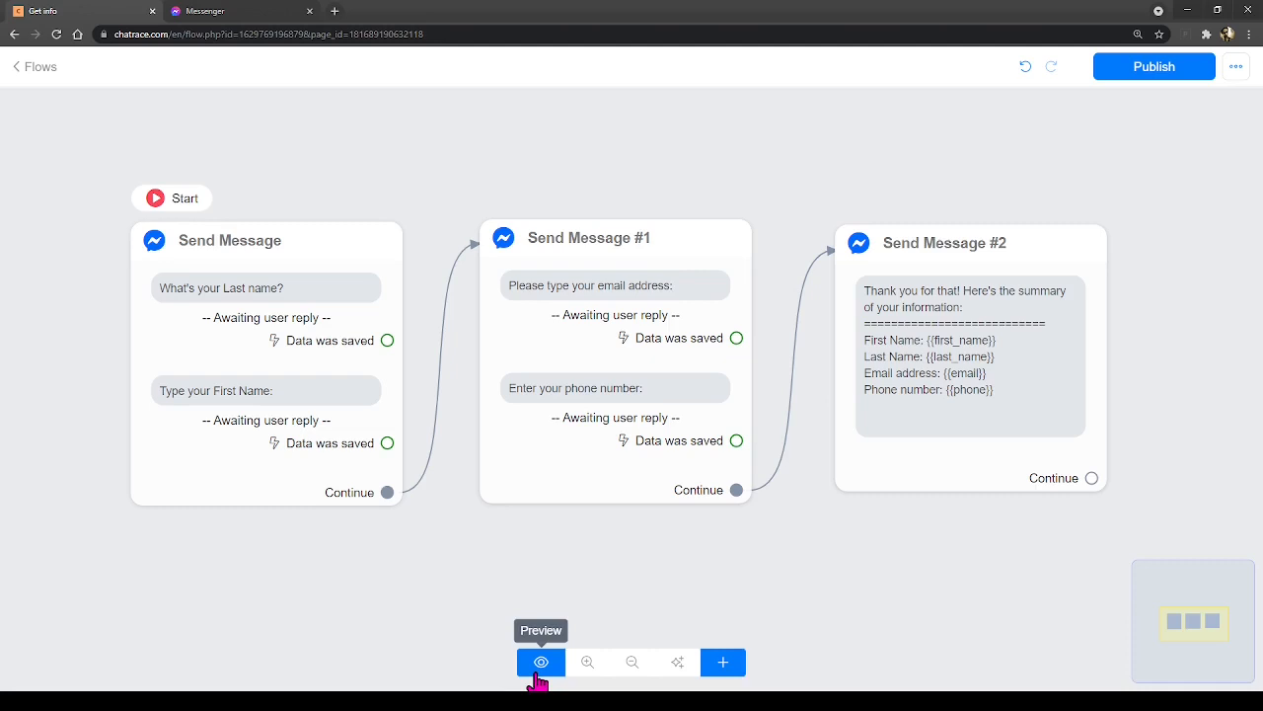
- Answer the bot with a test last name and first name
click(259, 16)
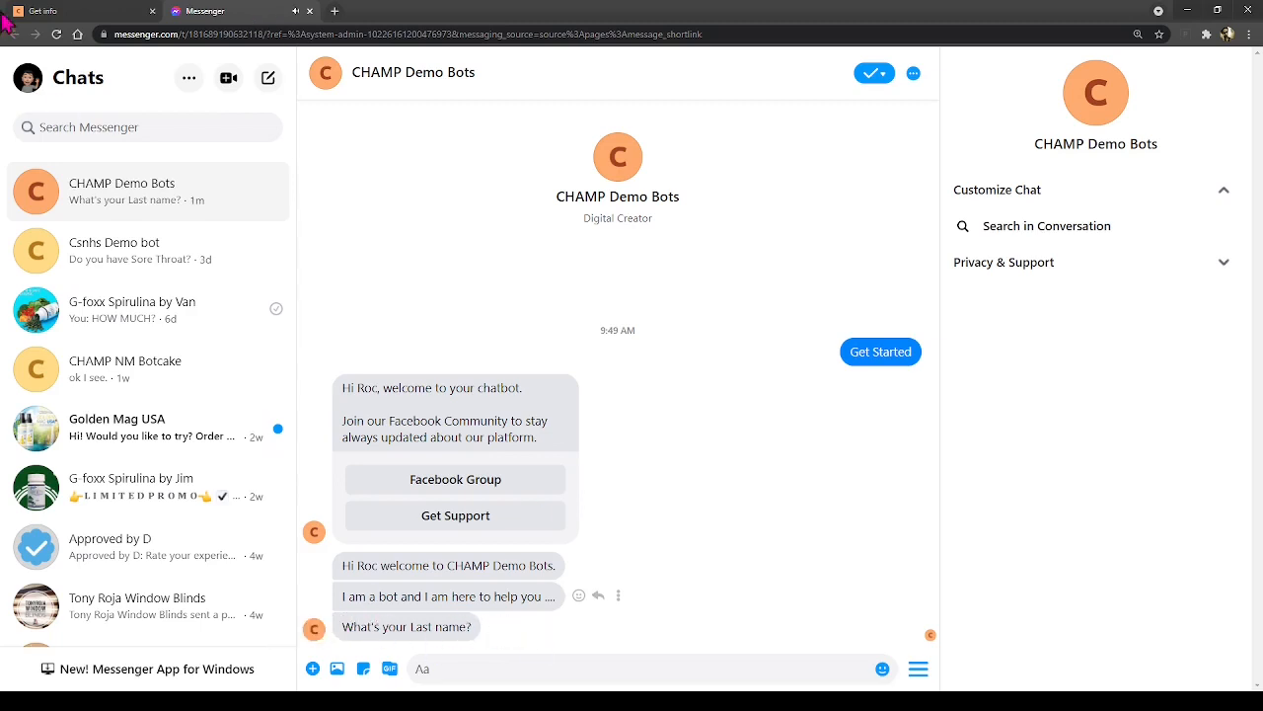
click(54, 17)
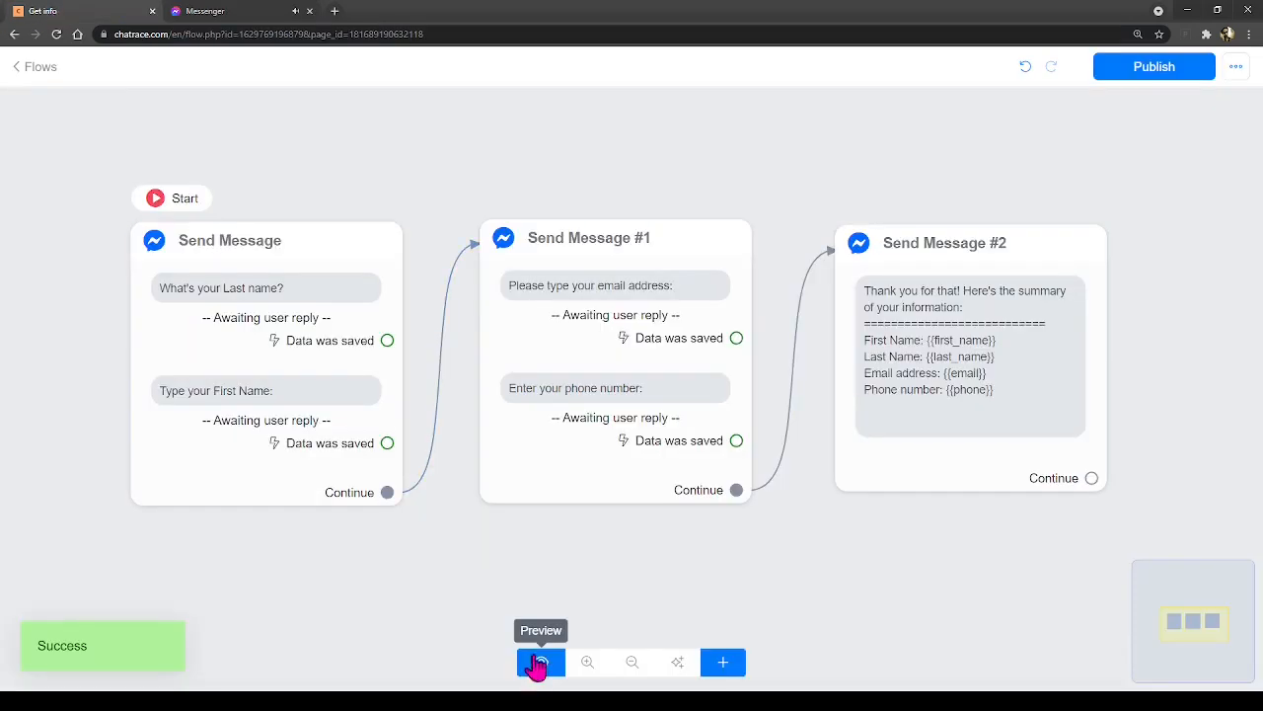
click(248, 18)
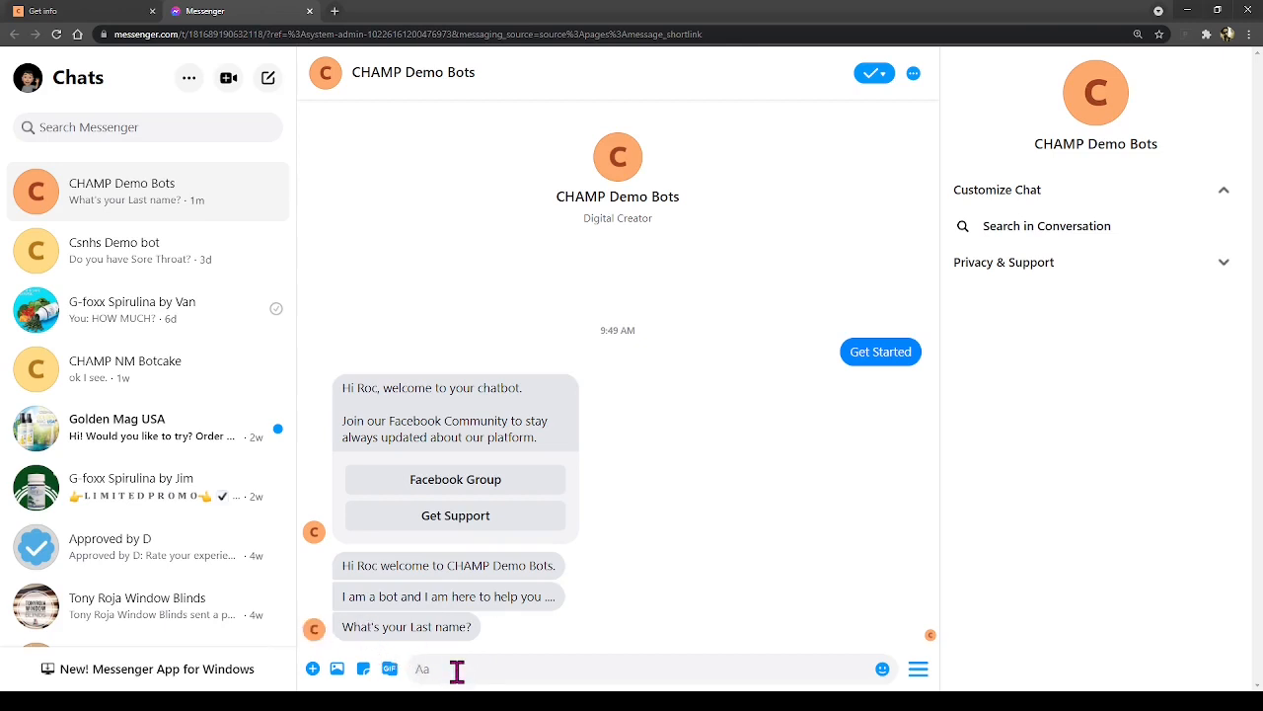
text(Del)
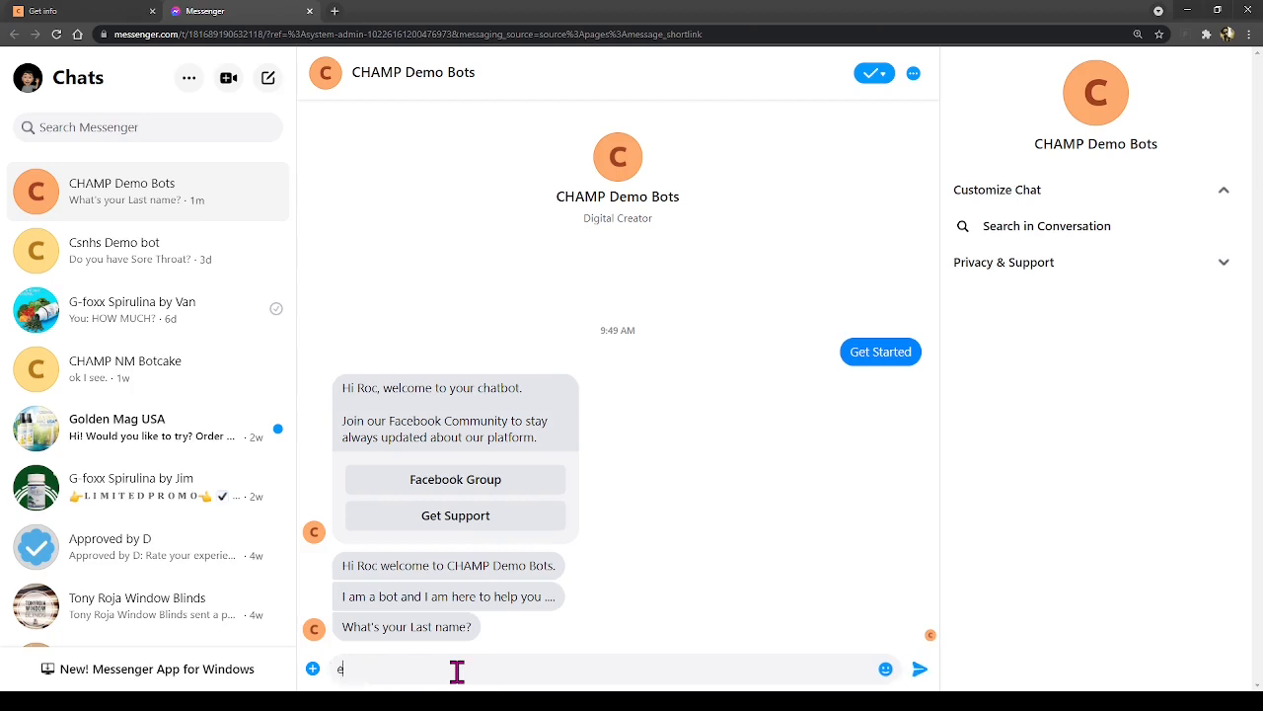
text(a Cruz)
key(Return)
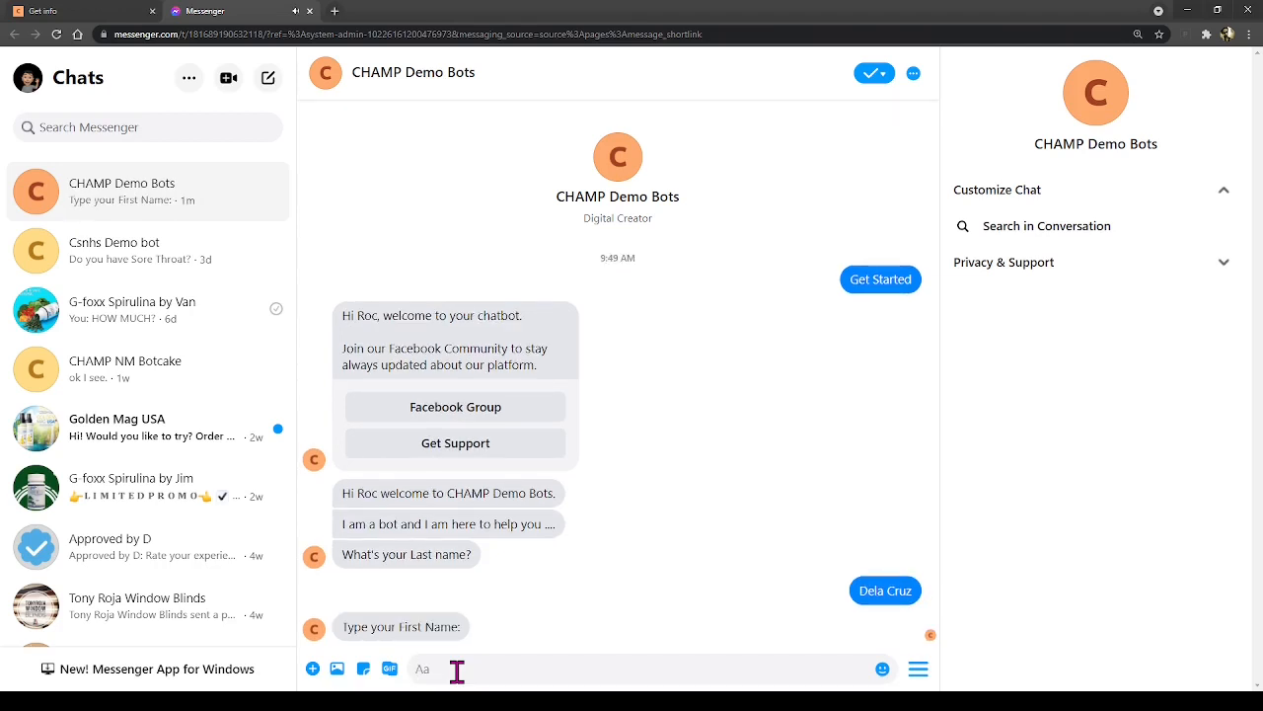
text(Juan)
key(Return)
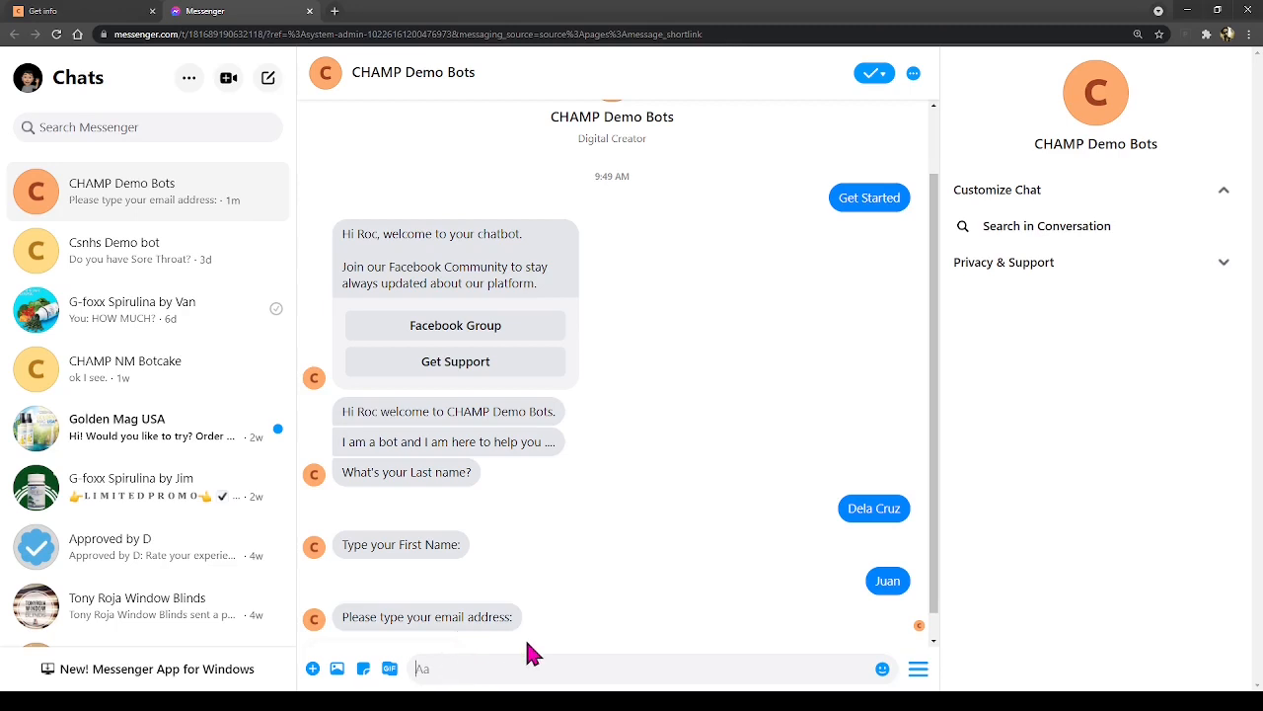
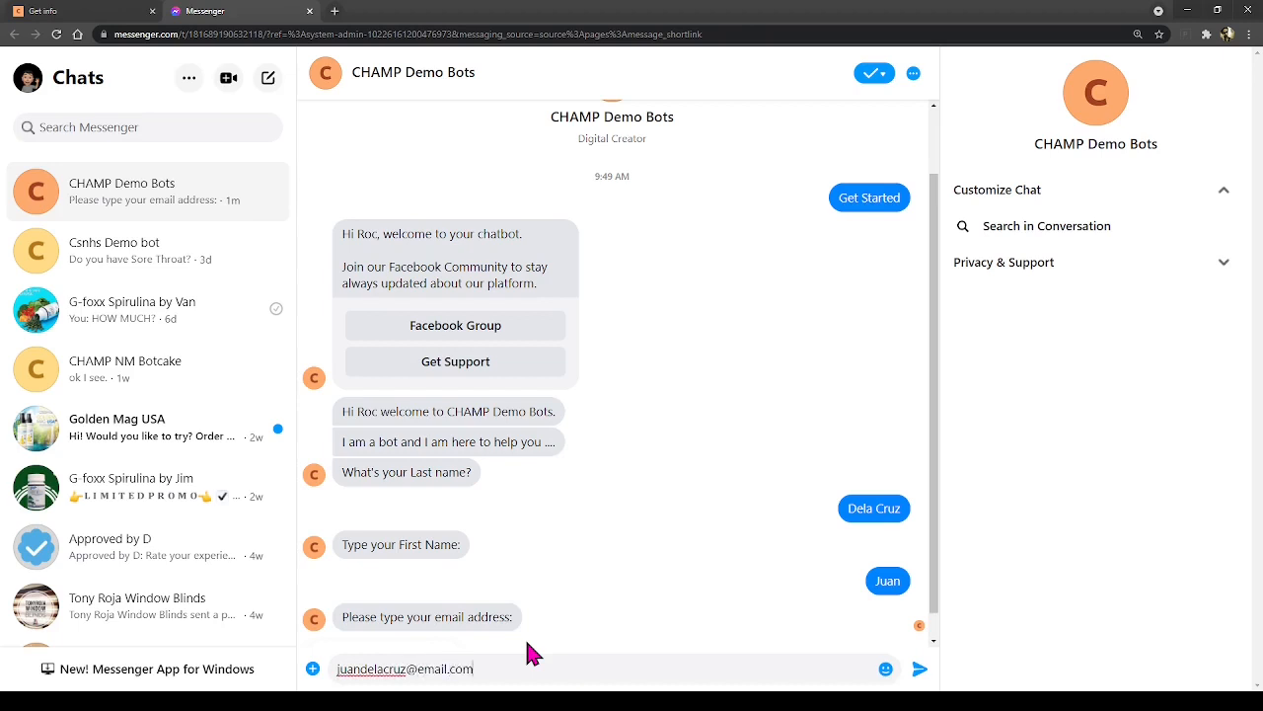
- Send a test email address, correcting a typo before sending
key(Return)
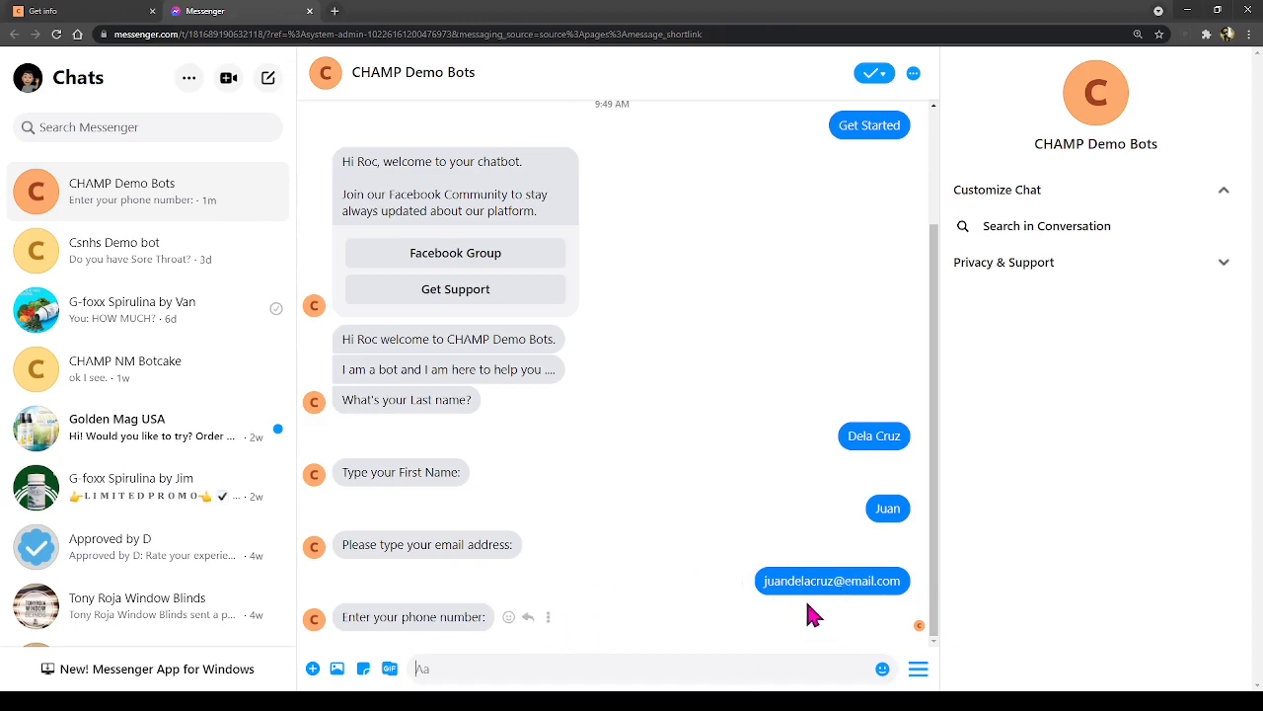
click(98, 12)
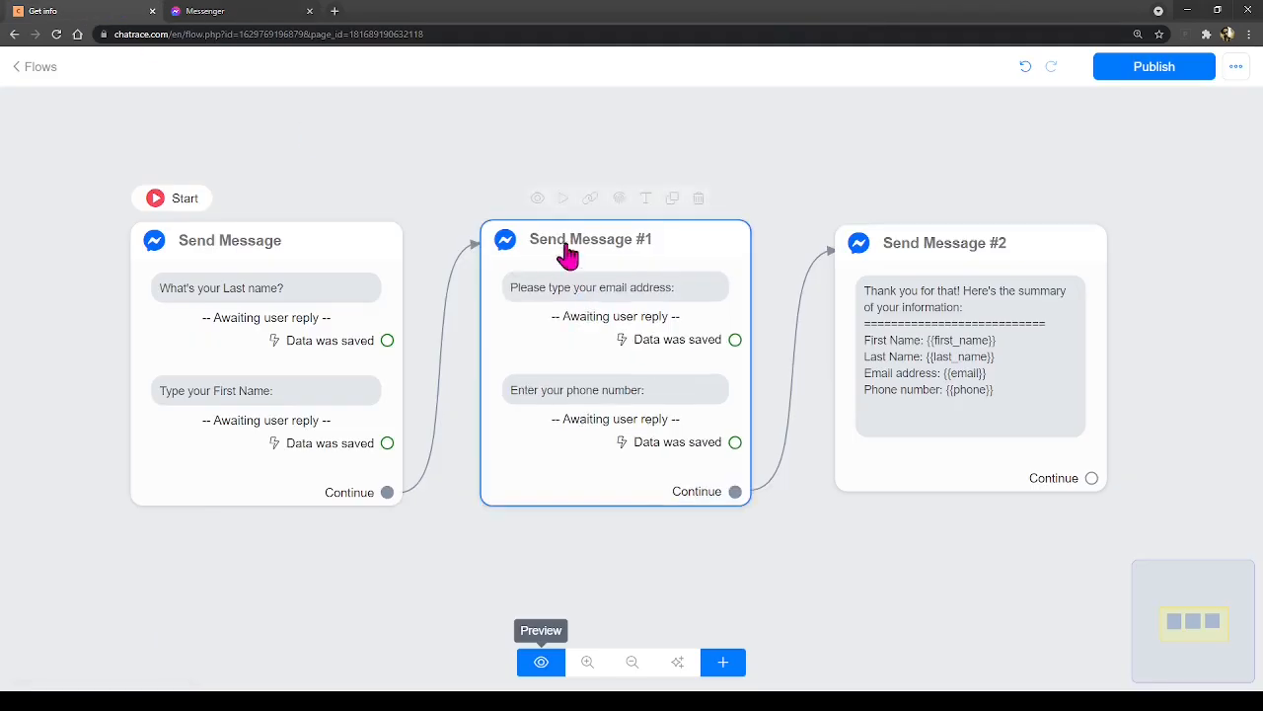
click(654, 325)
click(1130, 321)
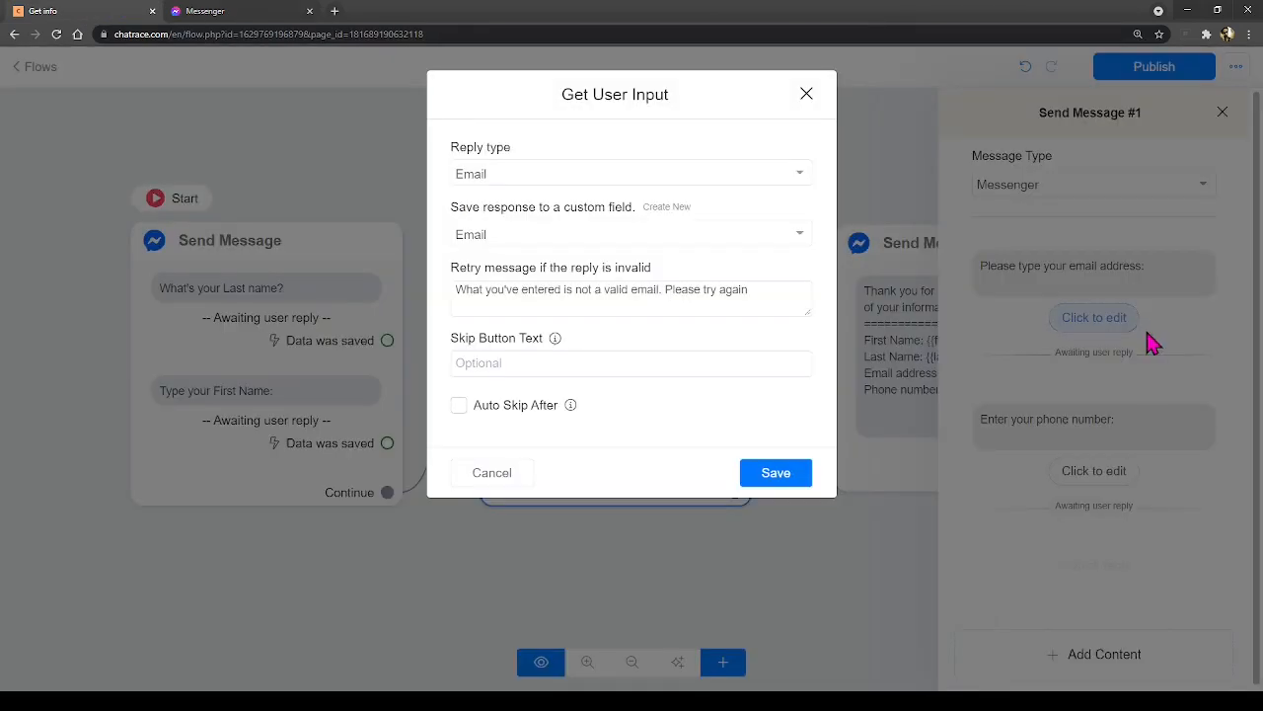
mouse_move(458, 294)
mouse_down()
mouse_move(762, 296)
mouse_move(445, 296)
mouse_up()
click(764, 296)
click(496, 293)
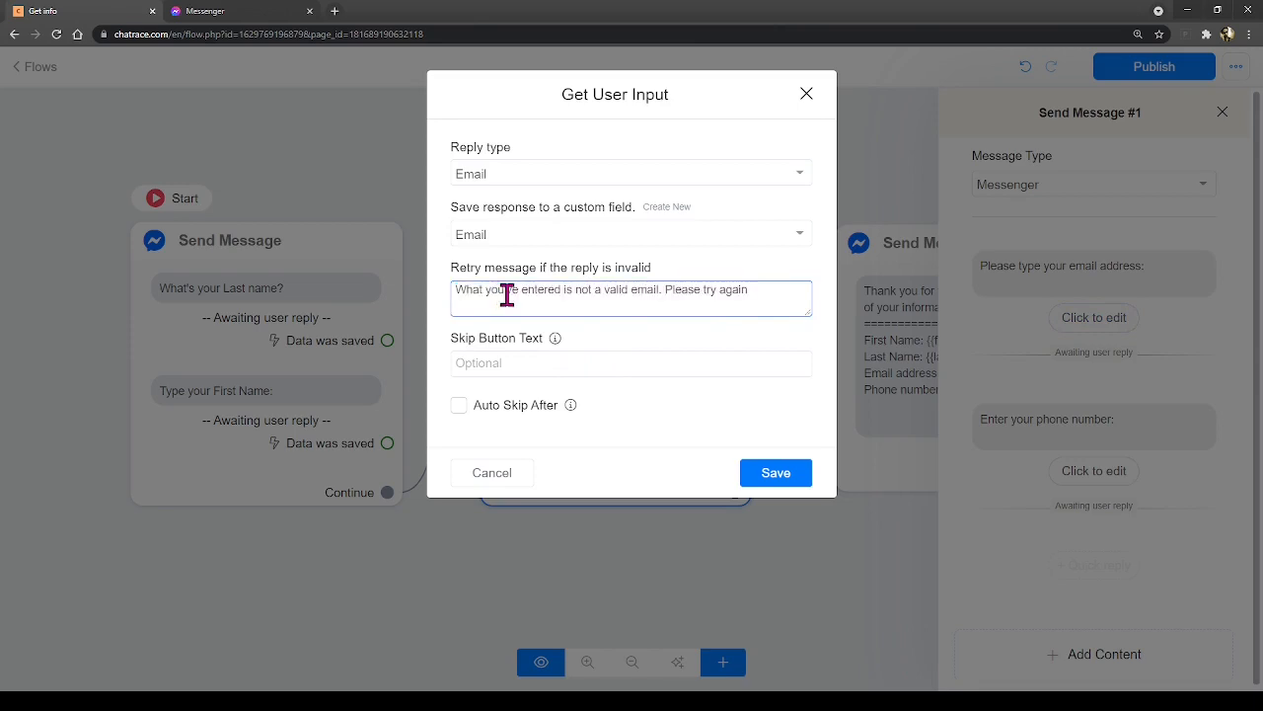
drag(457, 287, 419, 301)
click(487, 289)
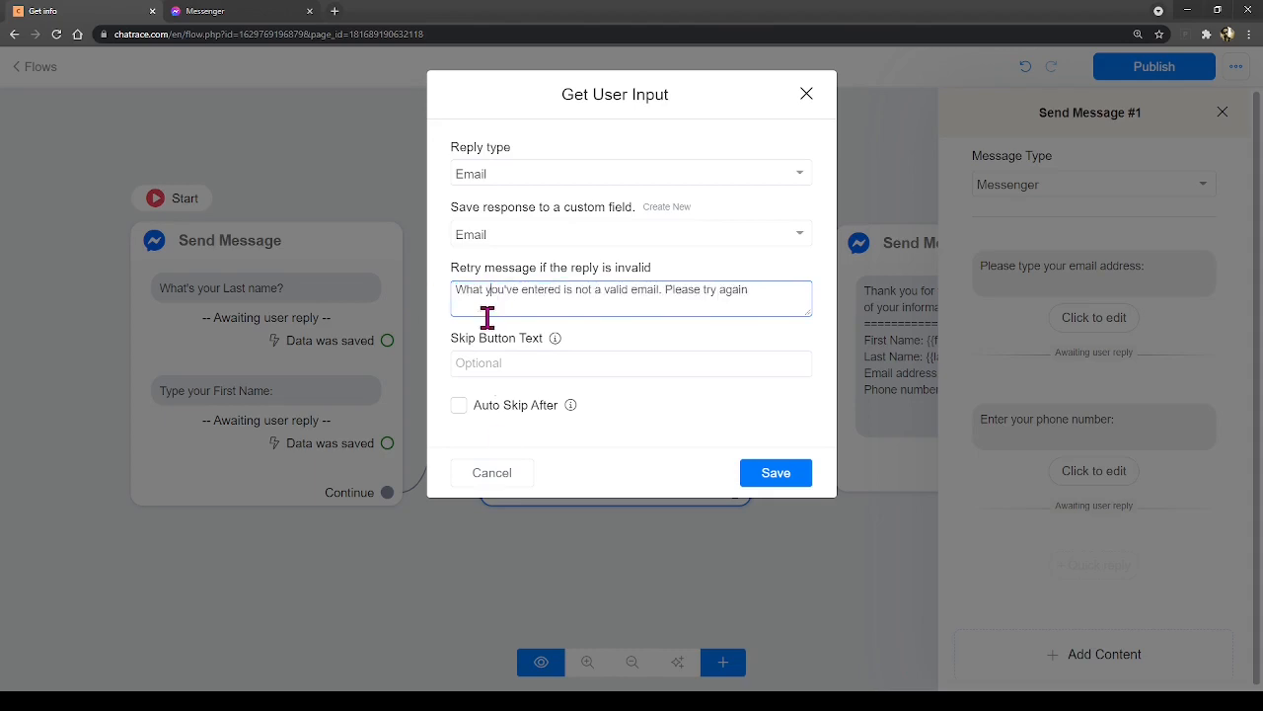
click(485, 474)
click(1093, 473)
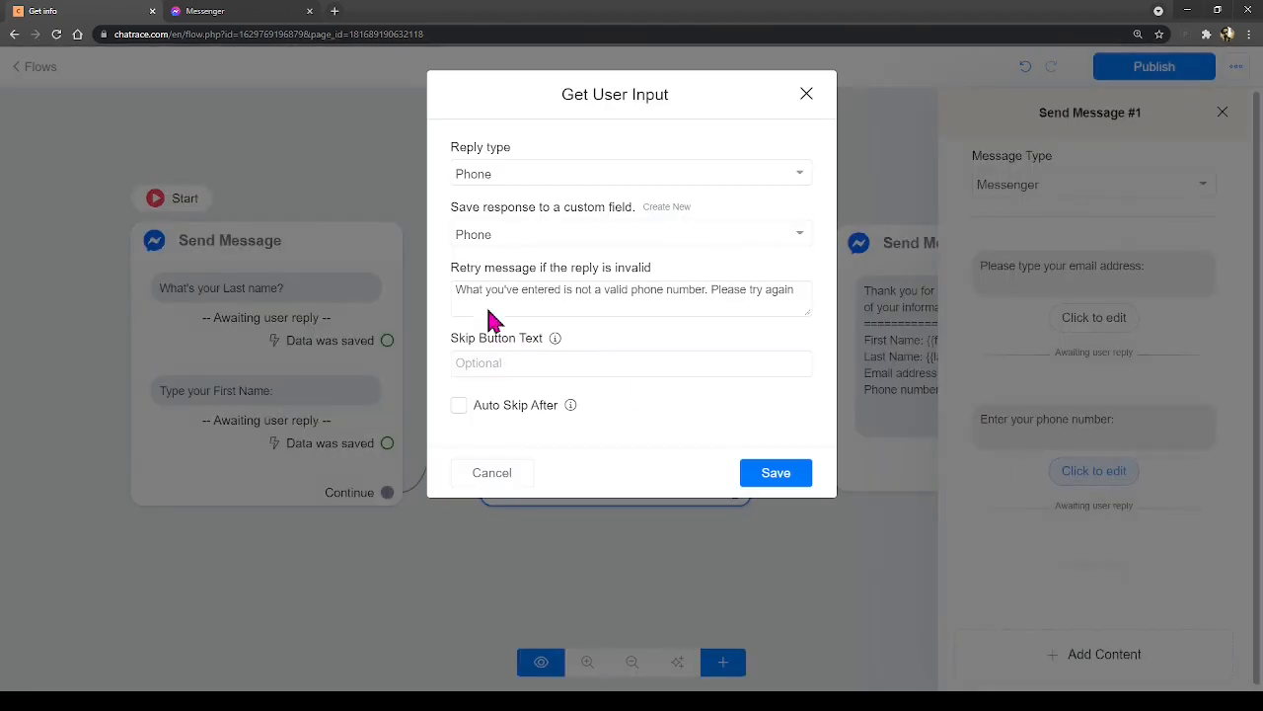
drag(459, 290, 750, 287)
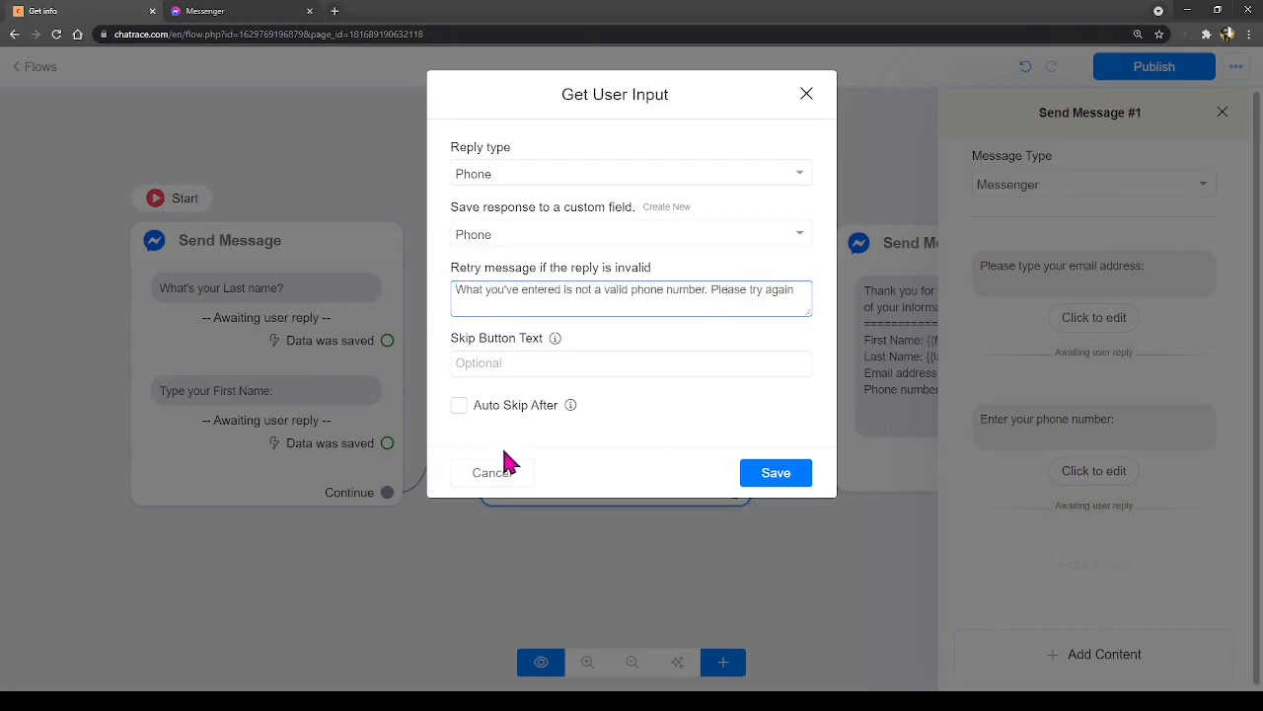
click(491, 472)
click(208, 10)
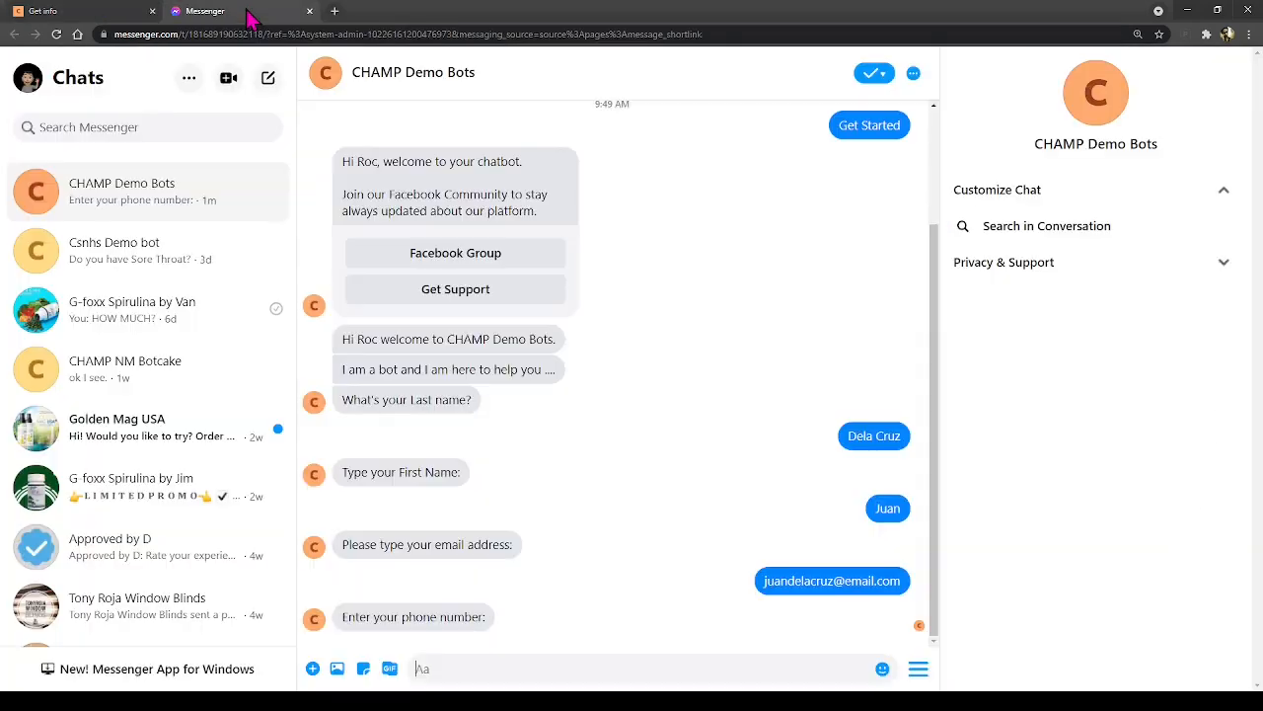
- Send a test phone number as the answer to the bot
click(460, 667)
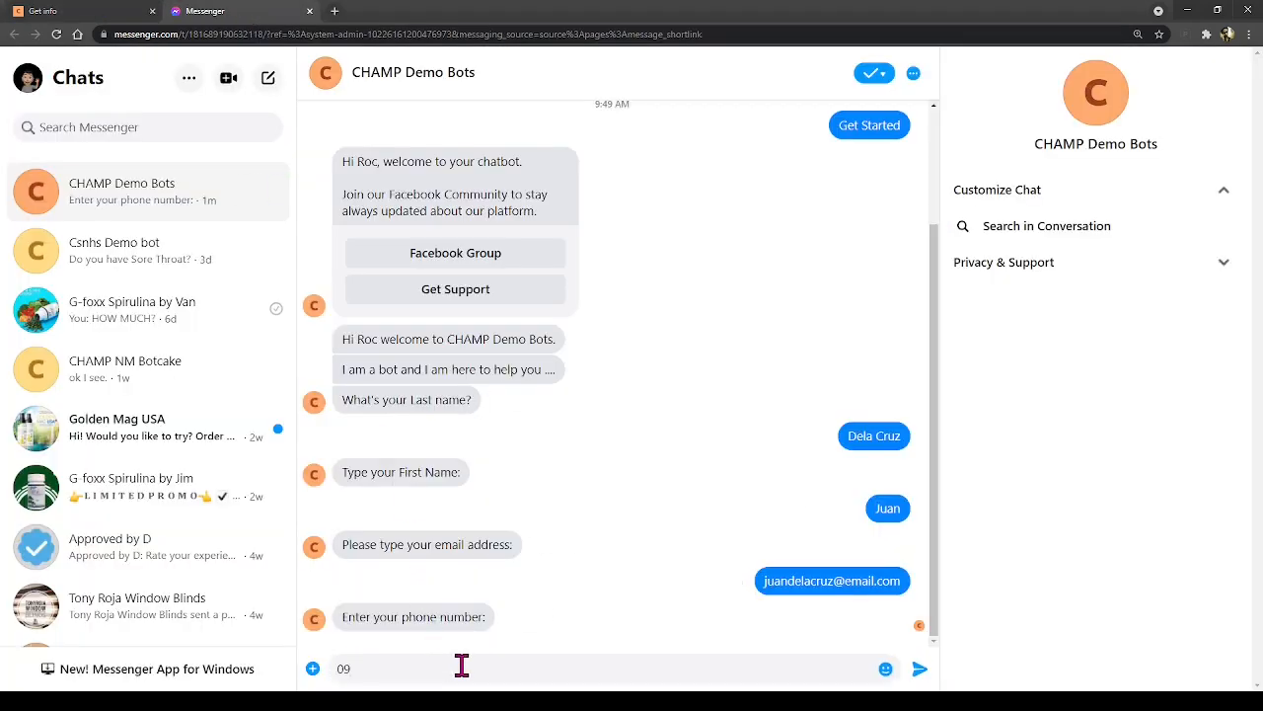
key(Return)
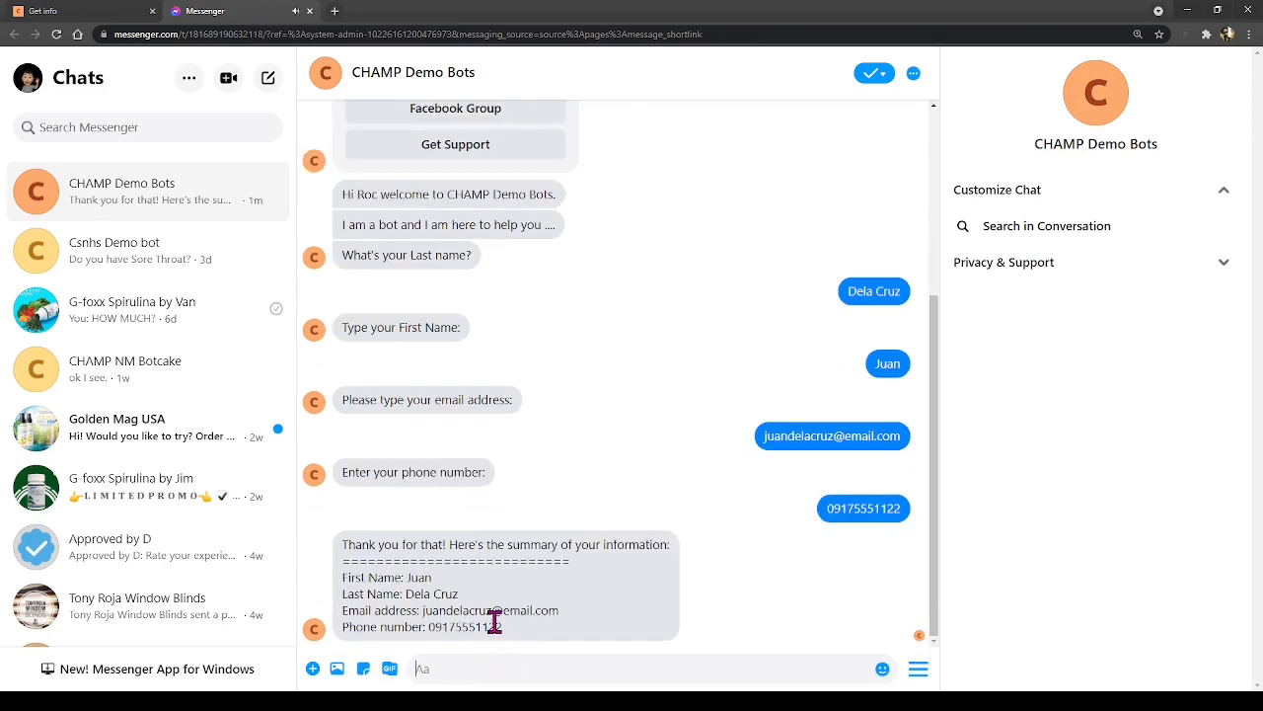
- Check the bot's filled-in summary reply, including its email line
drag(342, 544, 592, 637)
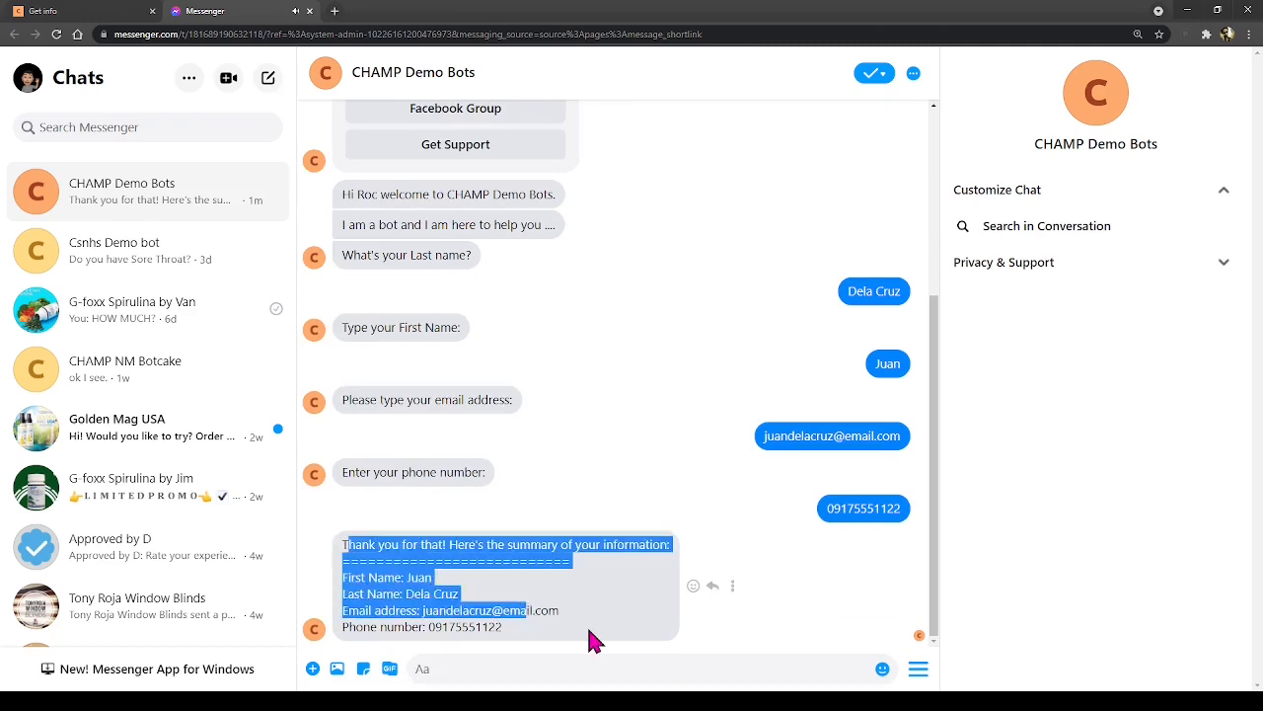
click(590, 639)
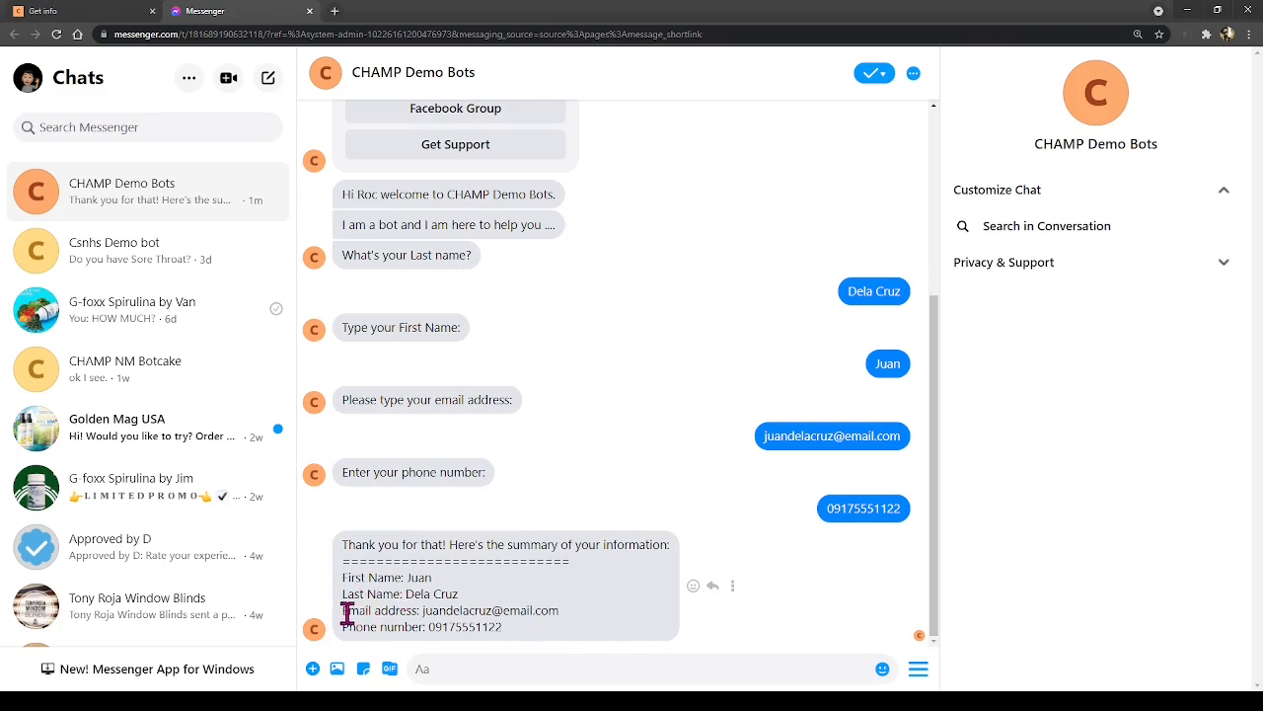
drag(348, 610, 573, 618)
click(593, 625)
click(99, 20)
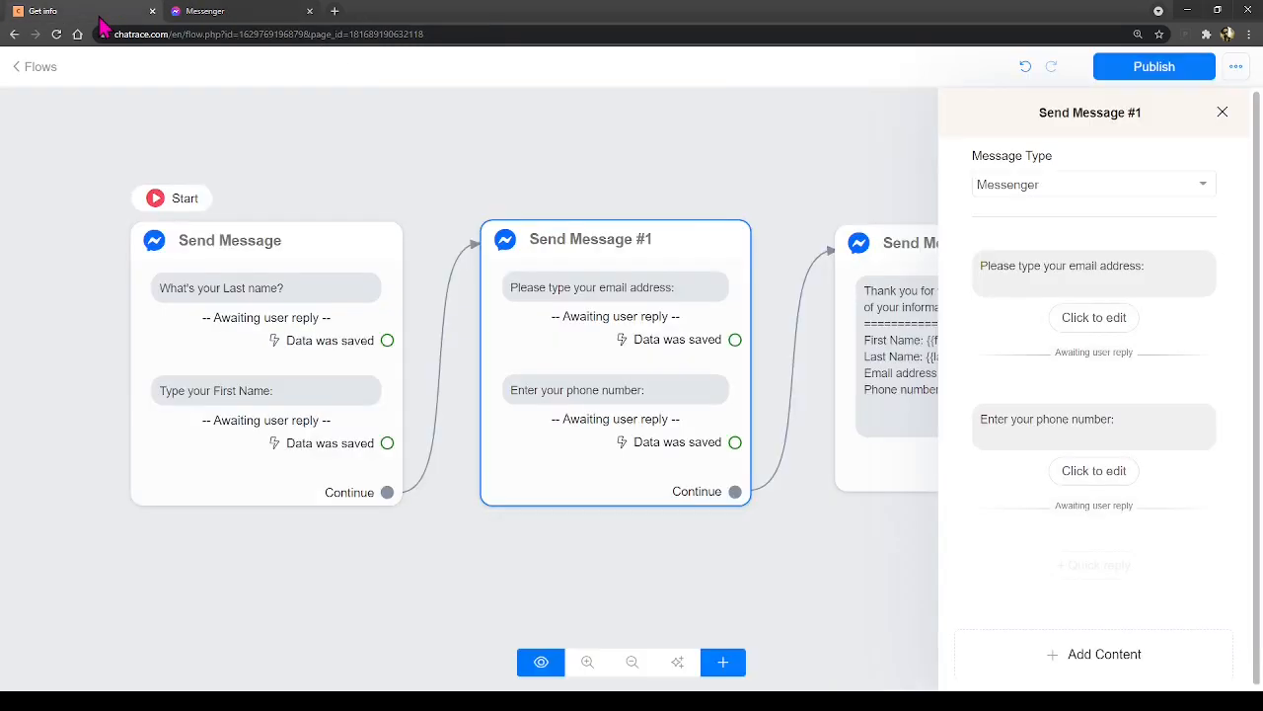
- Close the Send Message #1 panel and recheck the summary reply in Messenger
click(694, 112)
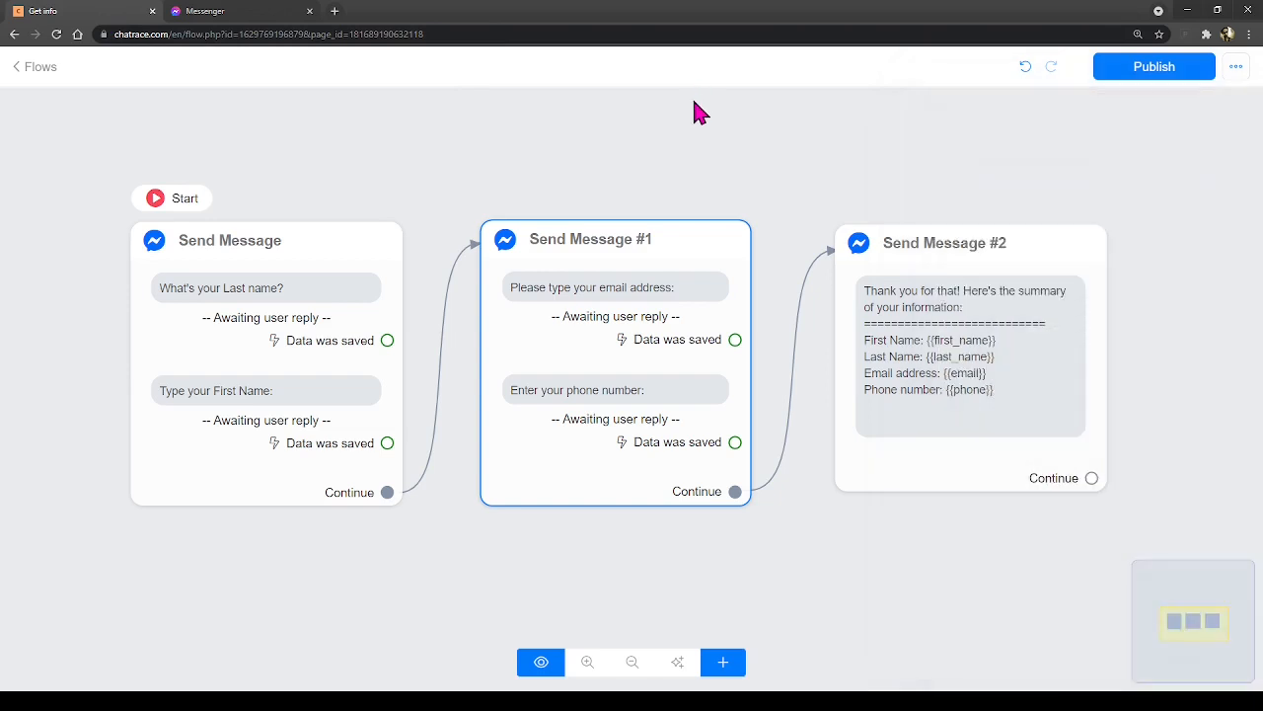
click(219, 14)
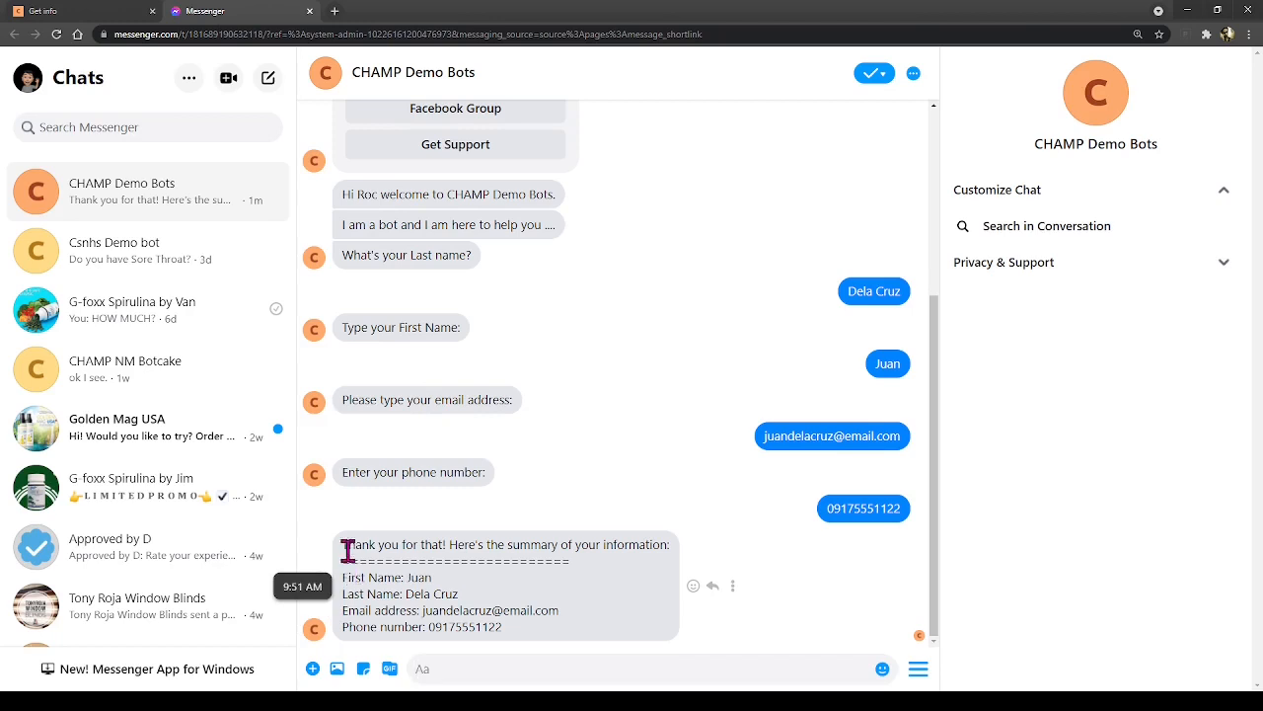
drag(345, 545, 595, 642)
click(573, 628)
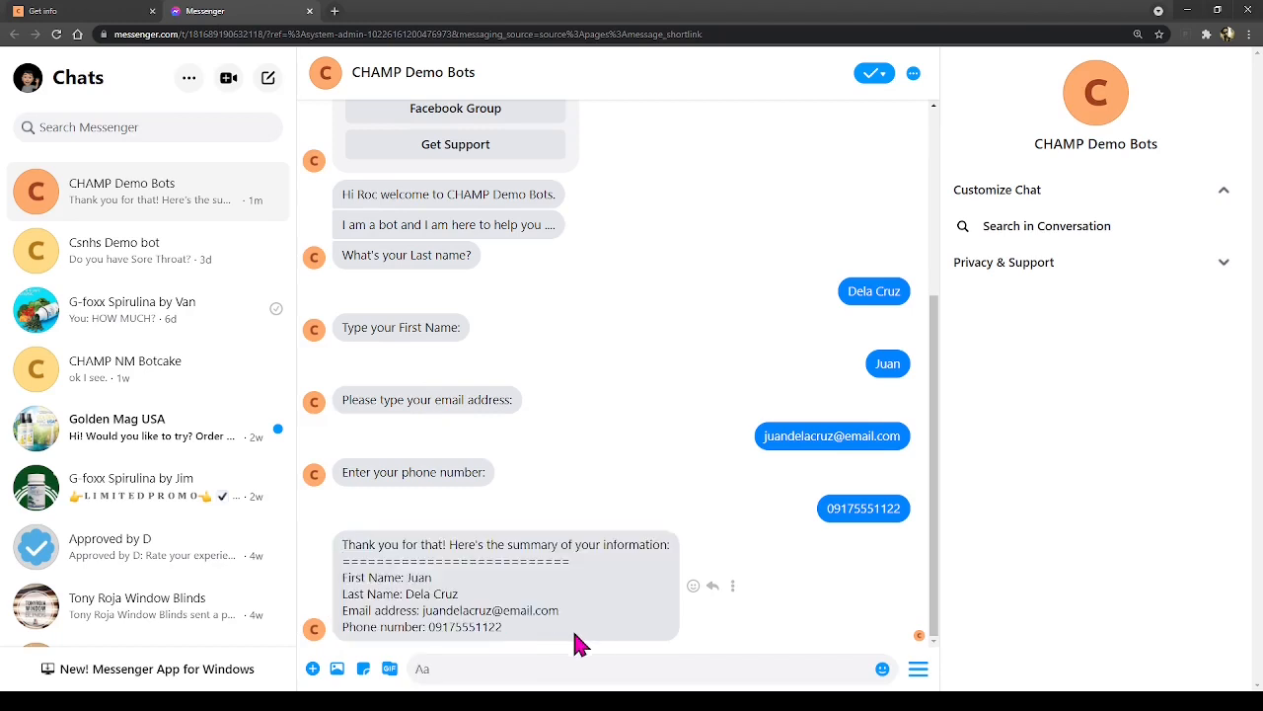
click(103, 18)
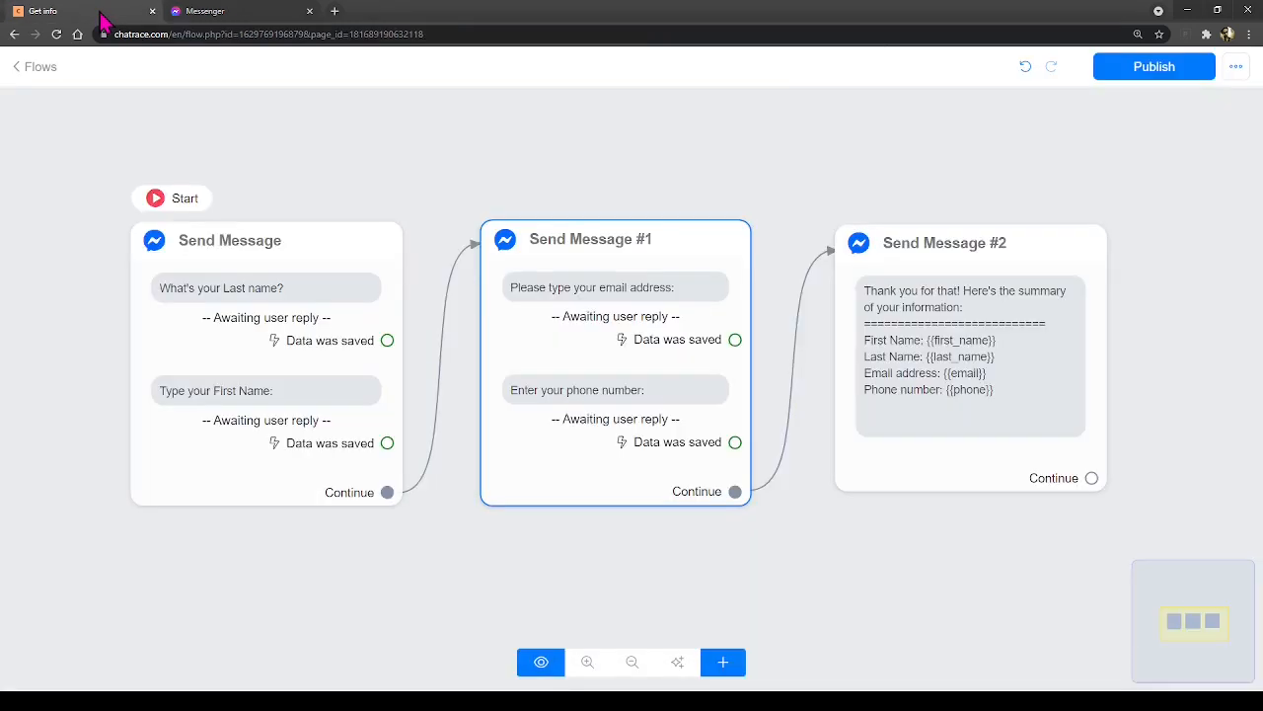